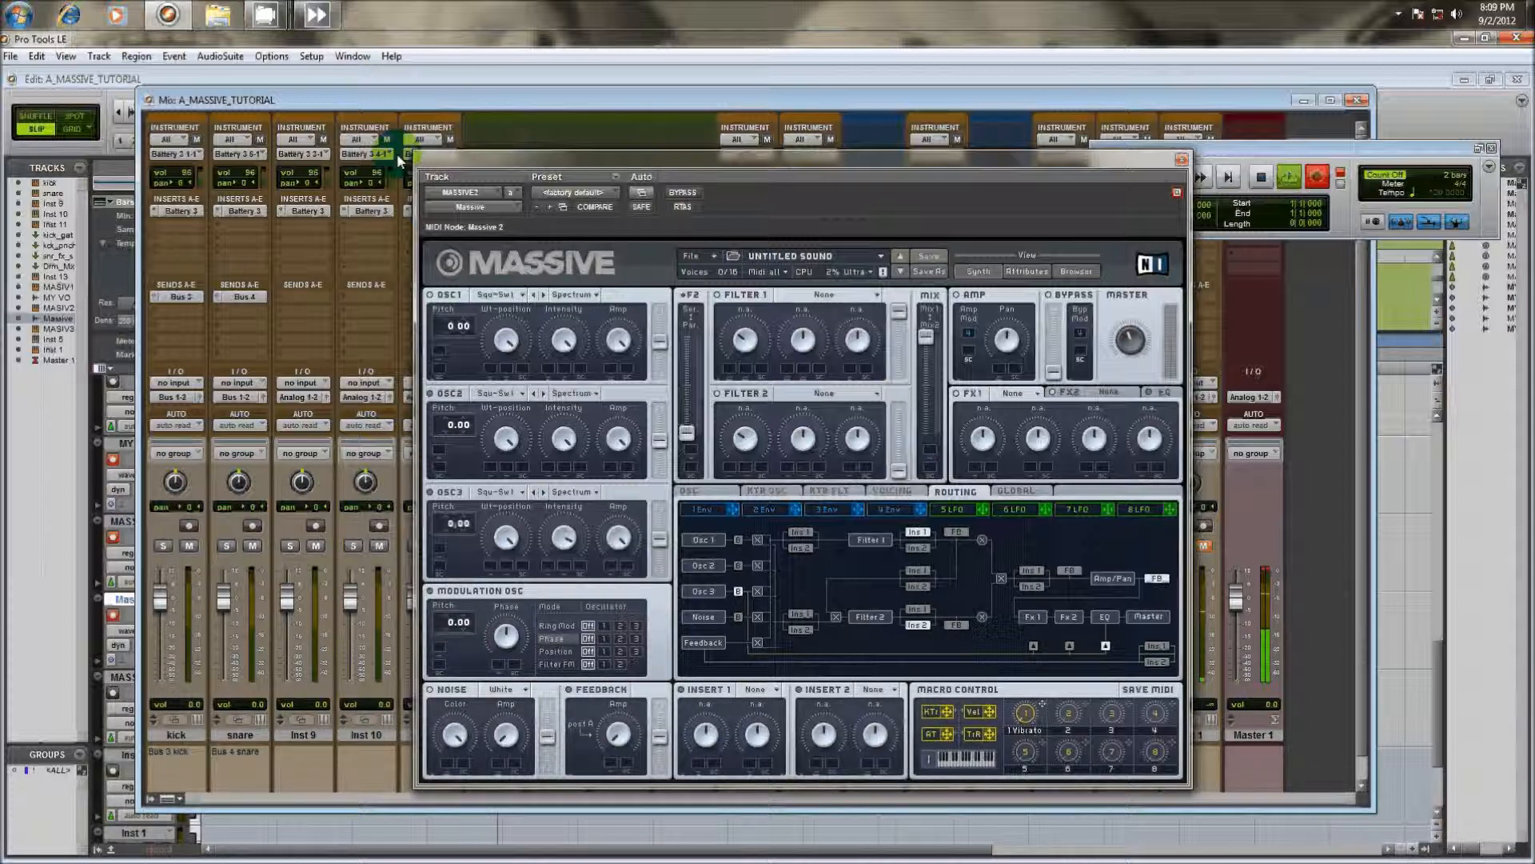
# Examine the wavetable and mode choices available for oscillator 1
pyautogui.click(329, 210)
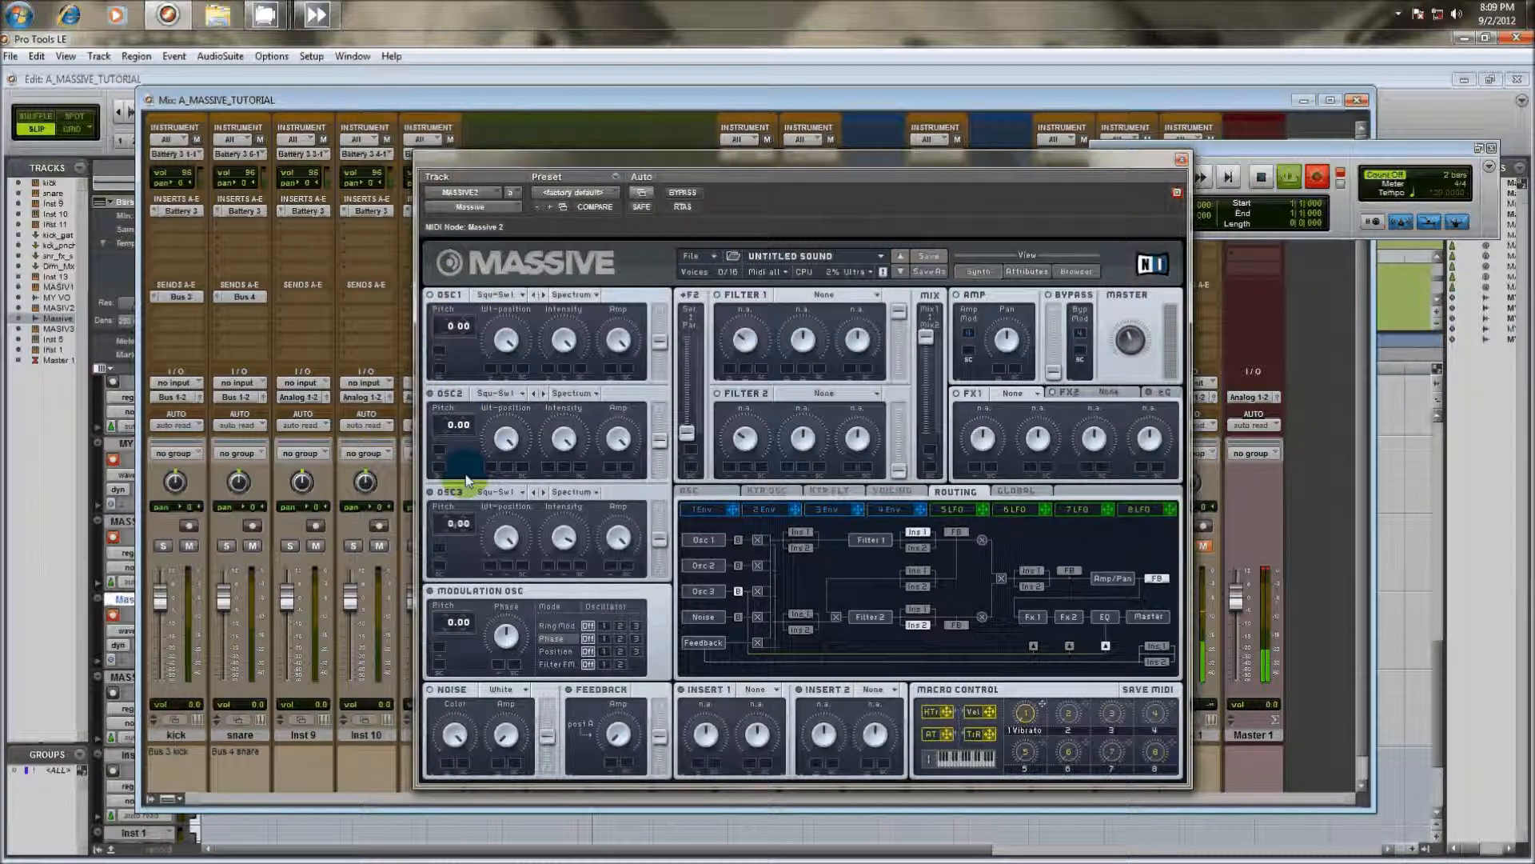
pyautogui.click(519, 294)
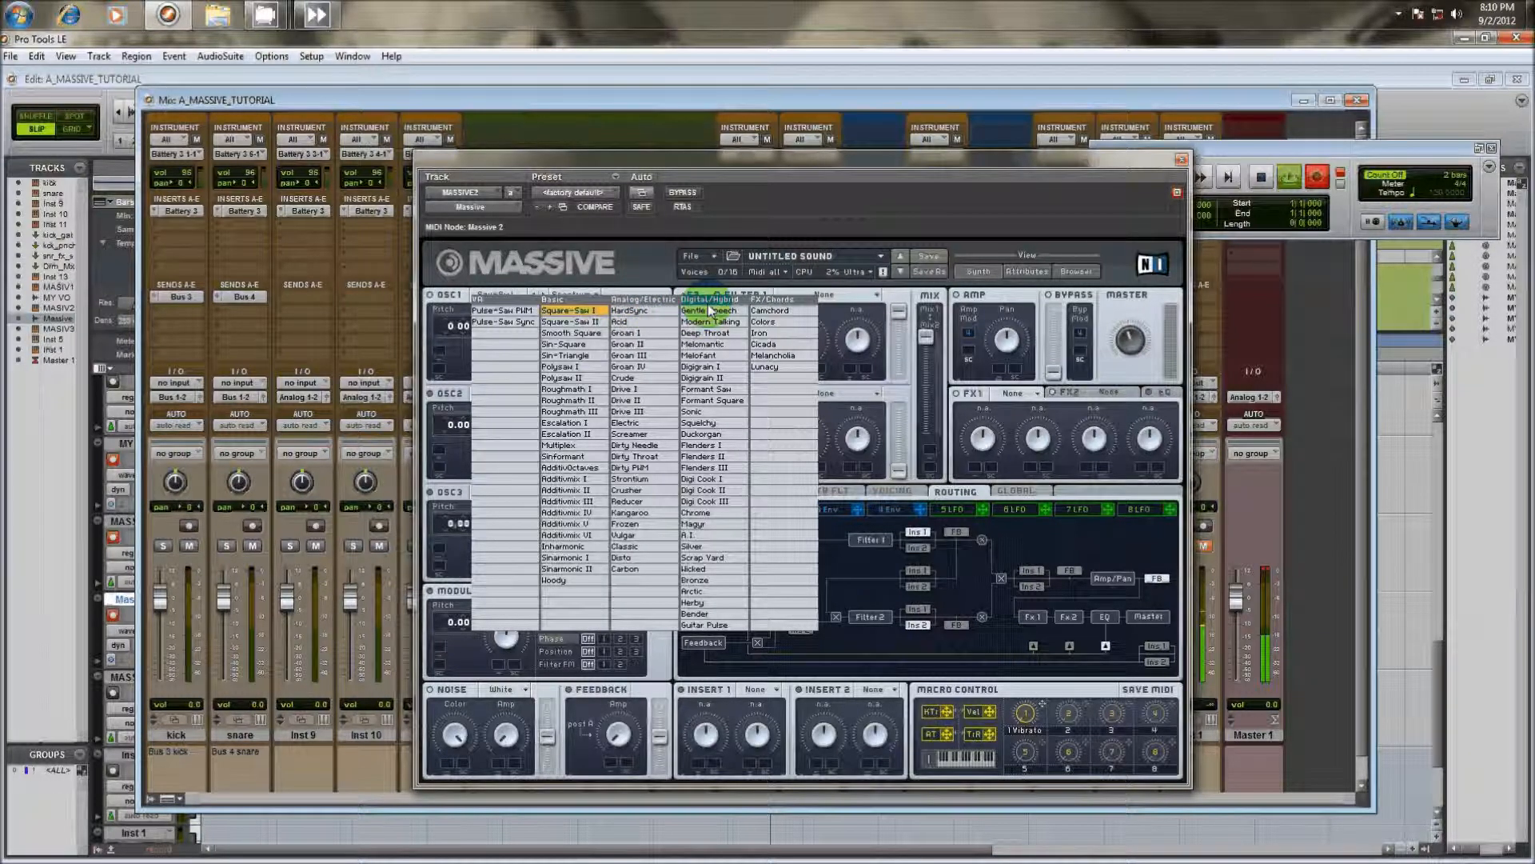
pyautogui.click(509, 284)
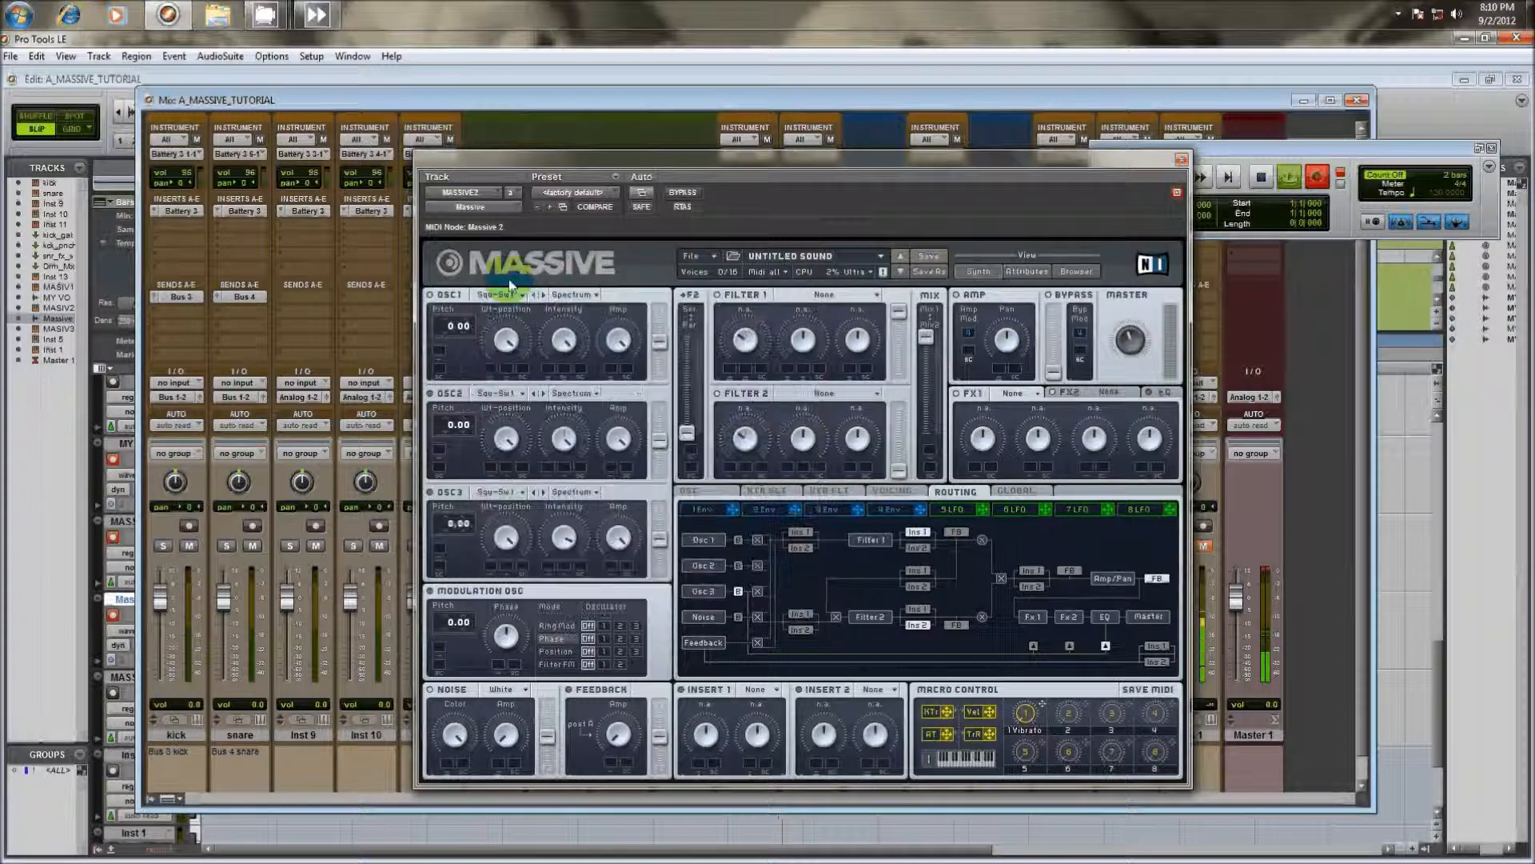
pyautogui.click(504, 294)
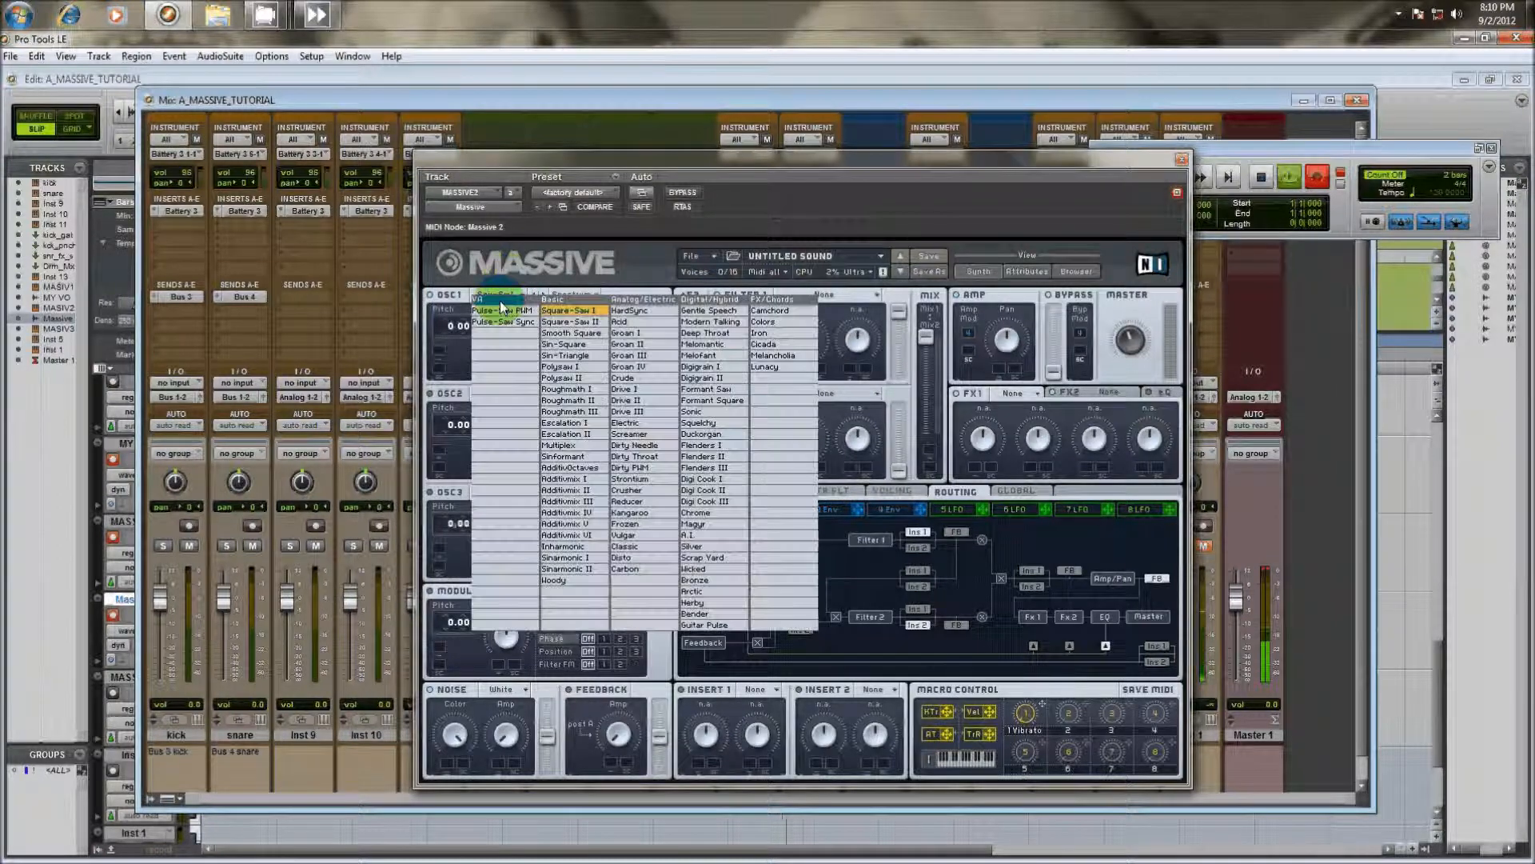
pyautogui.click(611, 296)
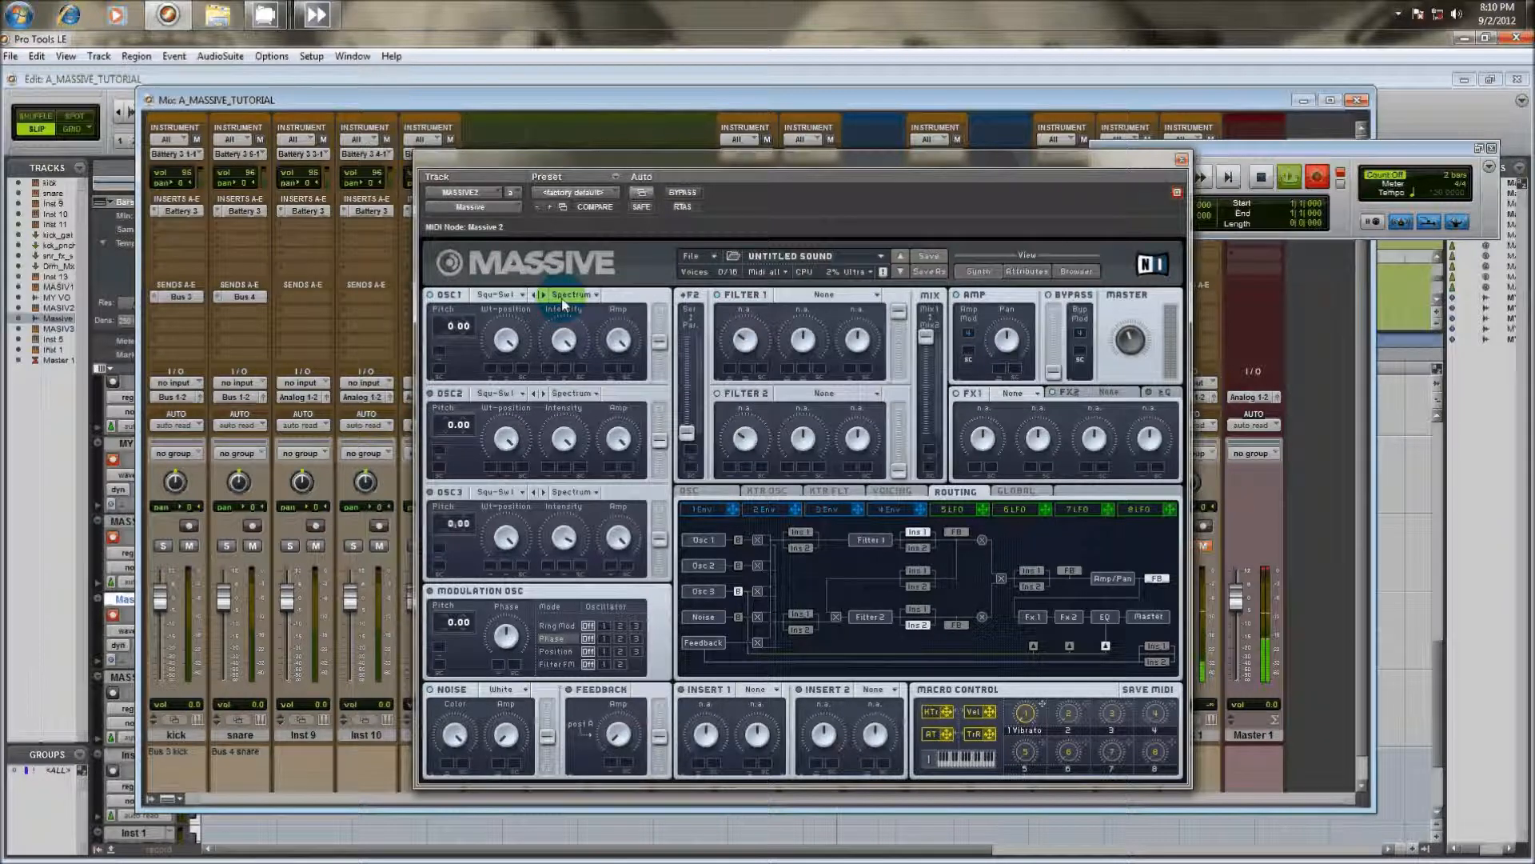
pyautogui.click(588, 295)
pyautogui.click(588, 298)
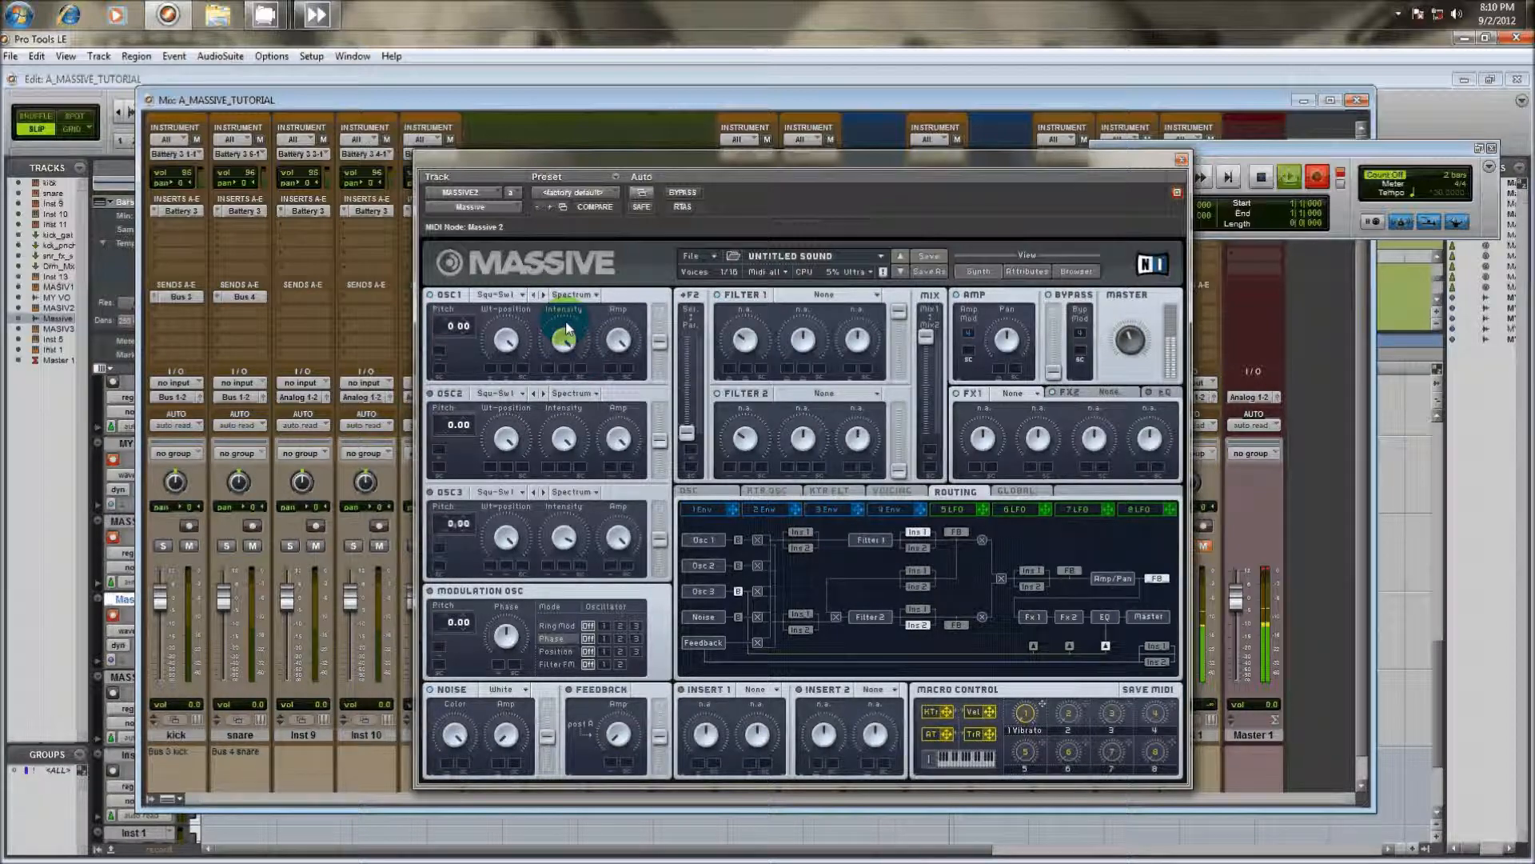
# Set the OSC1 pitch to -24.00 and the OSC2 pitch to 12.00, and adjust the OSC2 amp level
pyautogui.moveTo(457, 324); pyautogui.dragTo(456, 370)
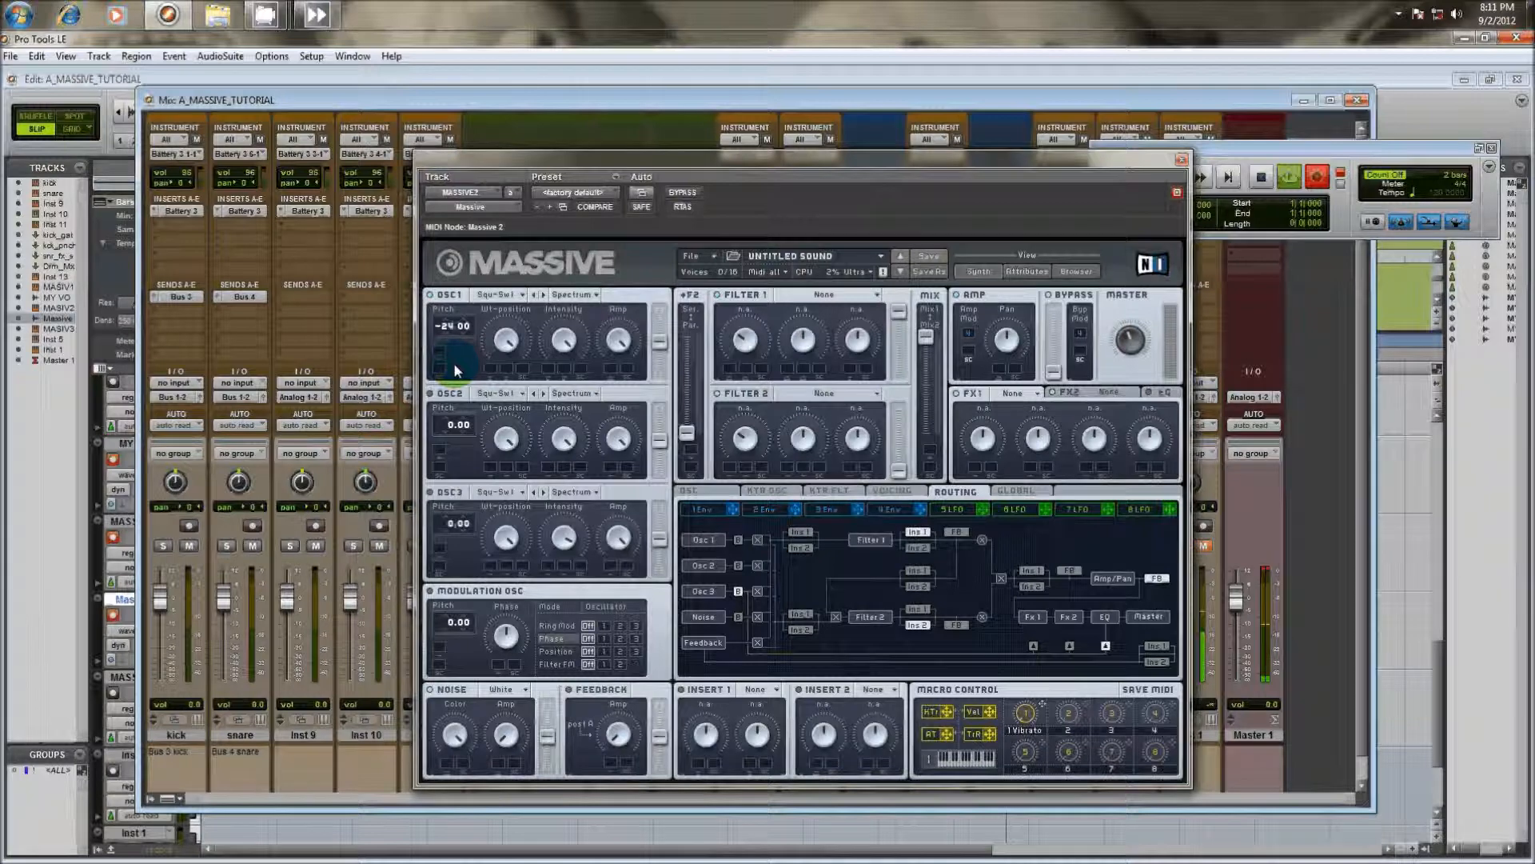
pyautogui.moveTo(458, 425)
pyautogui.mouseDown()
pyautogui.moveTo(454, 452)
pyautogui.moveTo(457, 439)
pyautogui.mouseUp()
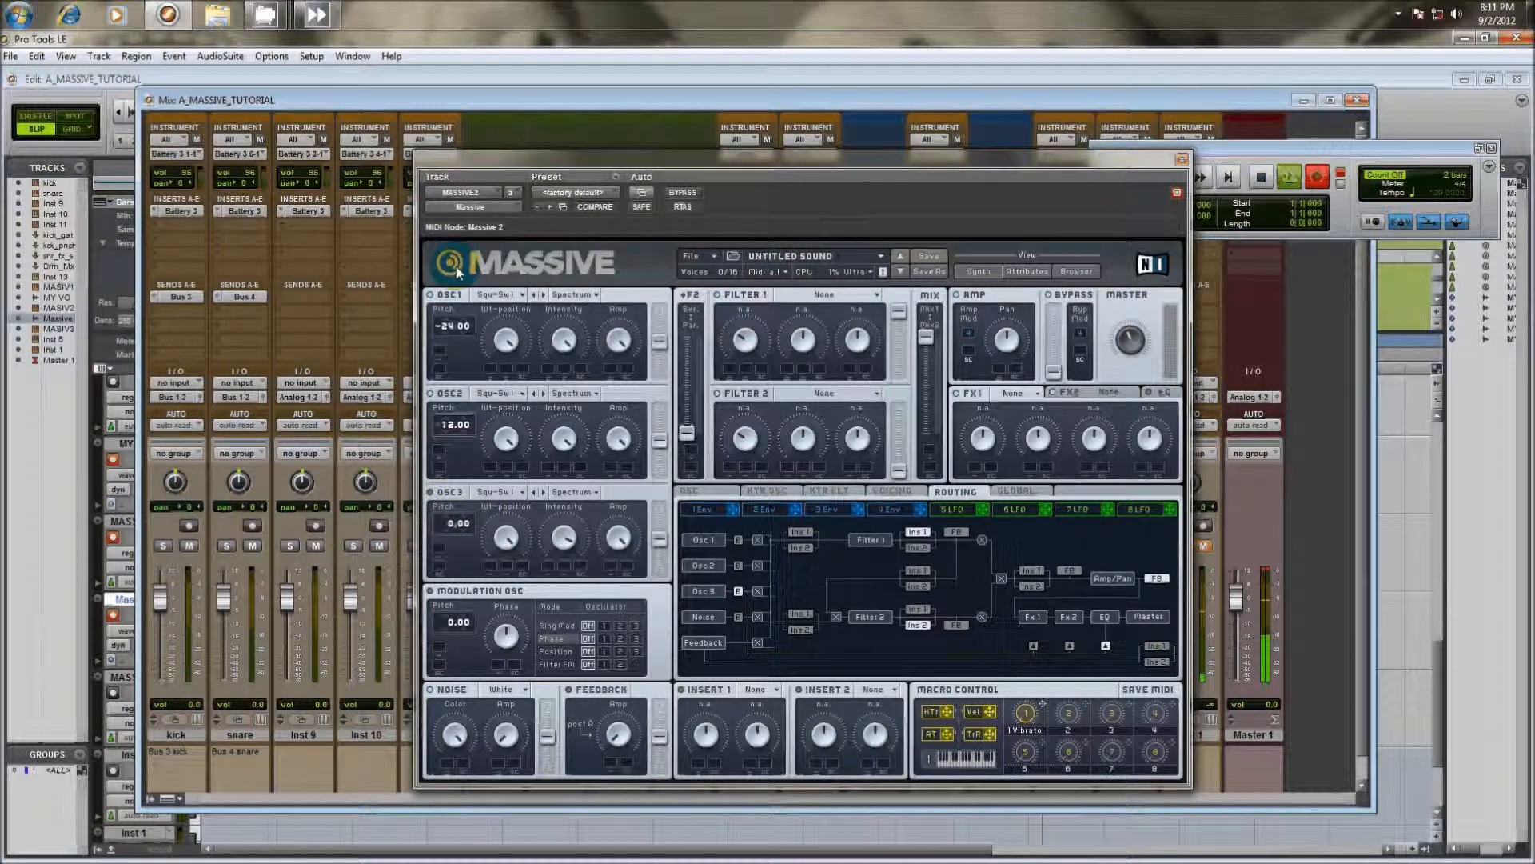
pyautogui.moveTo(458, 429); pyautogui.dragTo(477, 359)
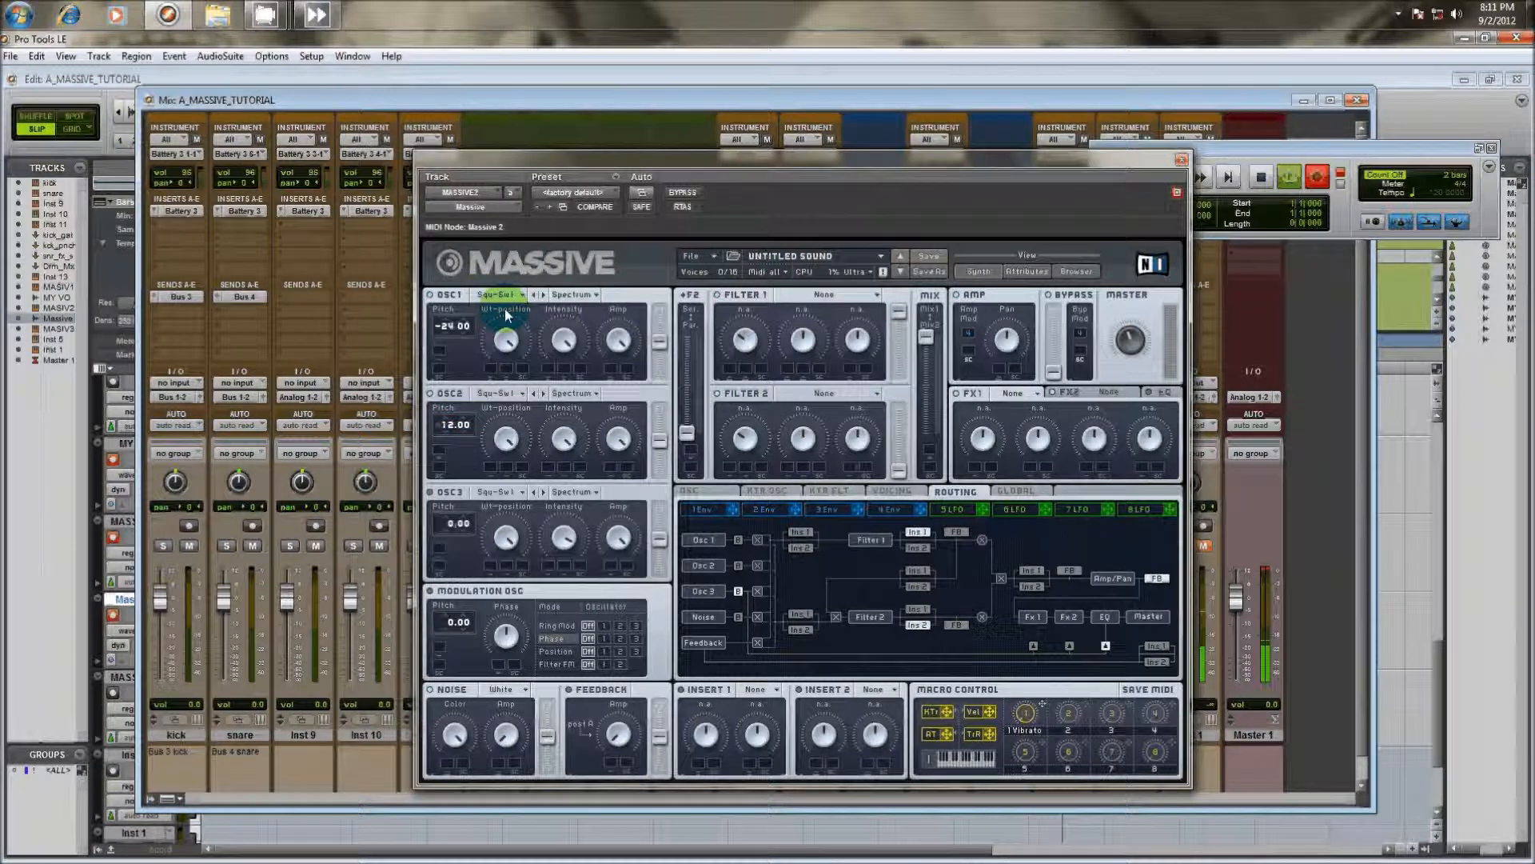
pyautogui.moveTo(613, 448); pyautogui.dragTo(619, 452)
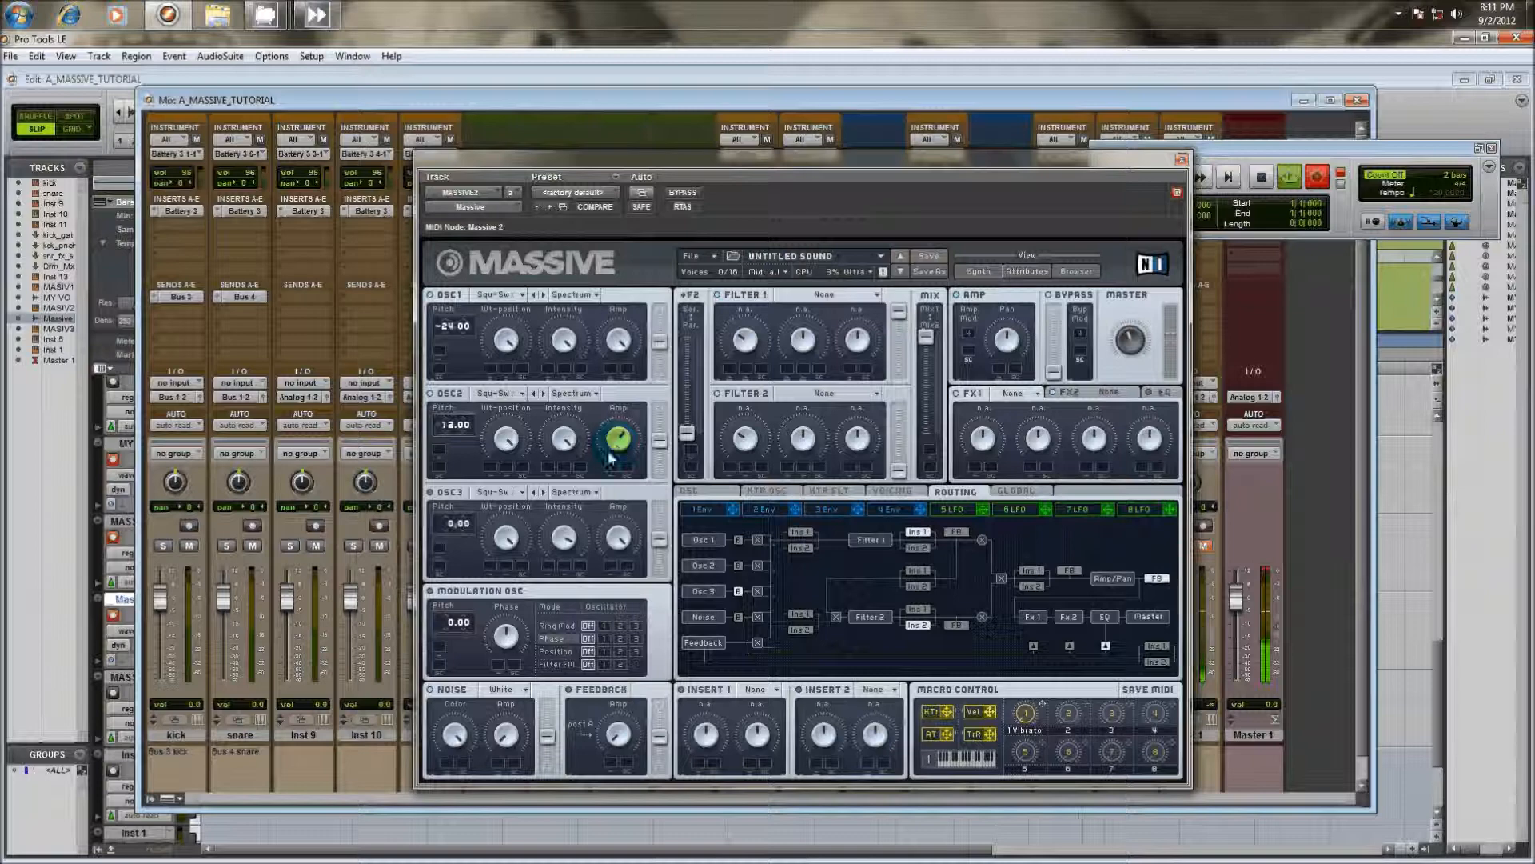
# Apply phase modulation from the modulation oscillator to oscillator 1, with a reduced phase amount and a pitch of -12.00
pyautogui.click(430, 590)
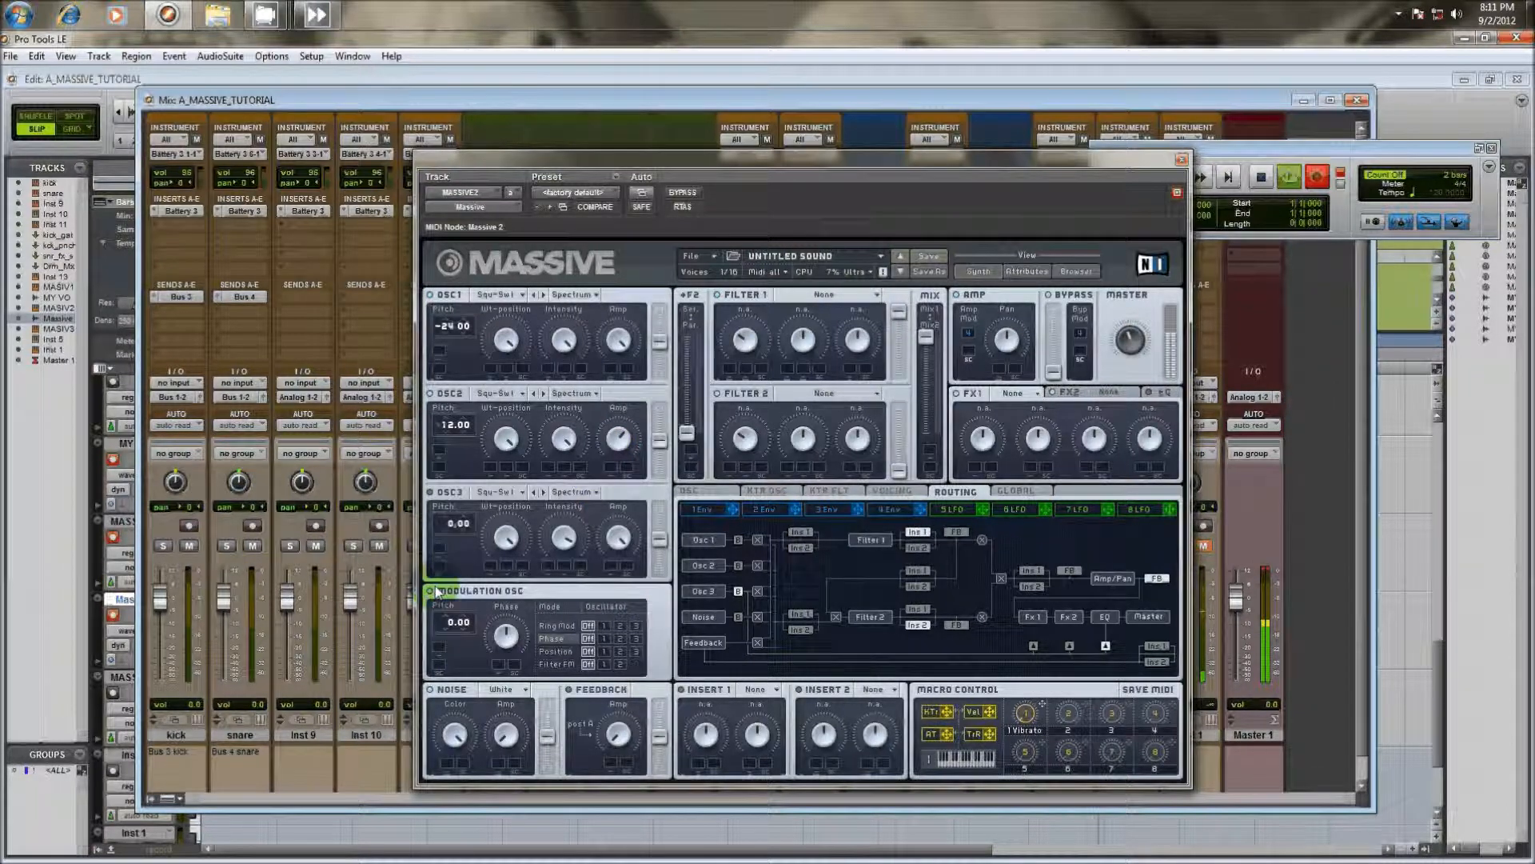
pyautogui.click(605, 638)
pyautogui.click(506, 638)
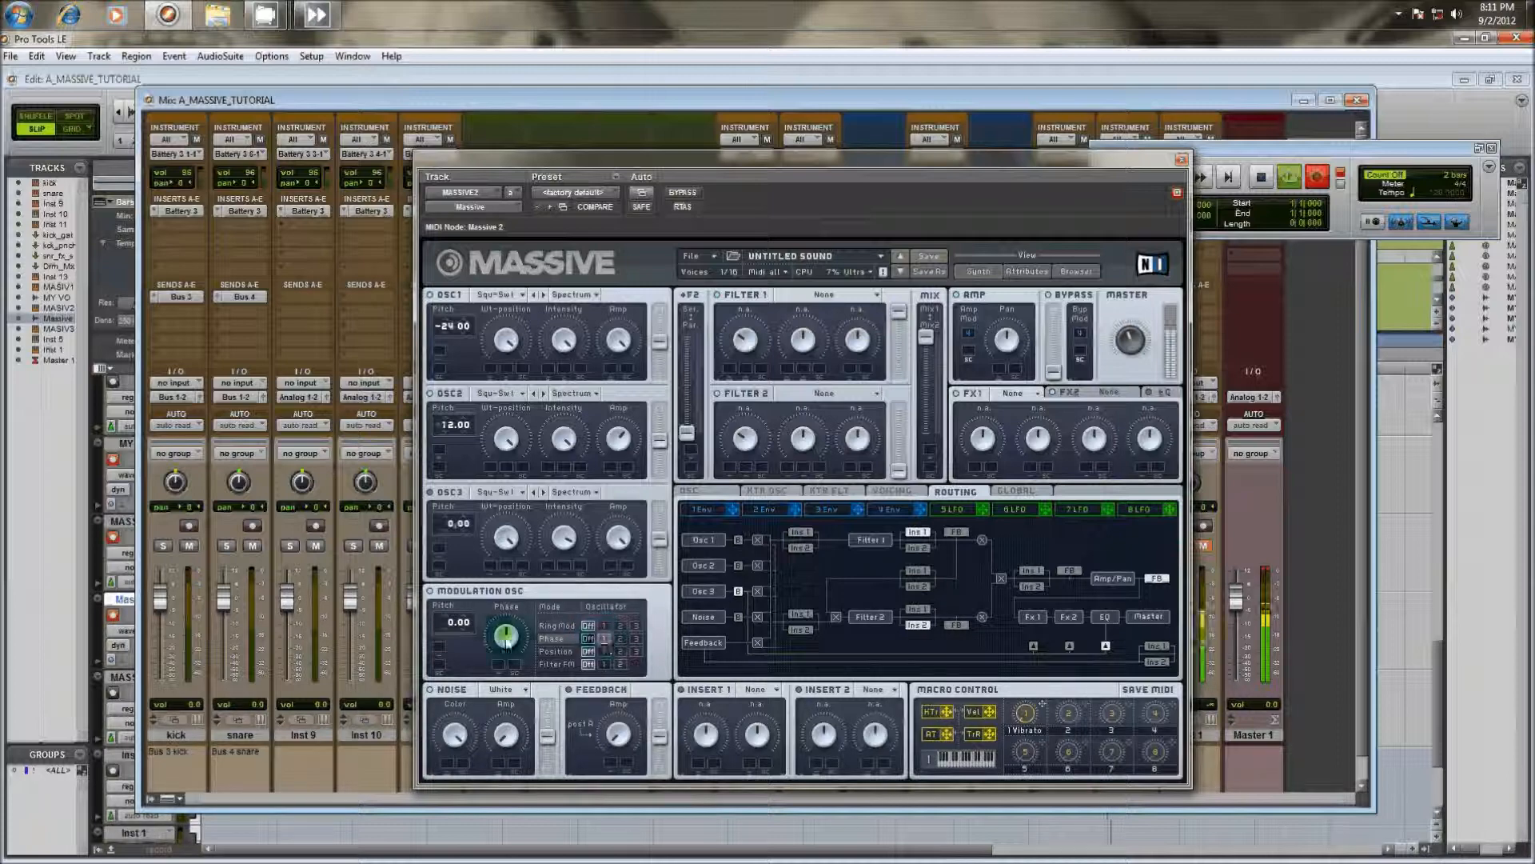
pyautogui.moveTo(506, 640); pyautogui.dragTo(512, 693)
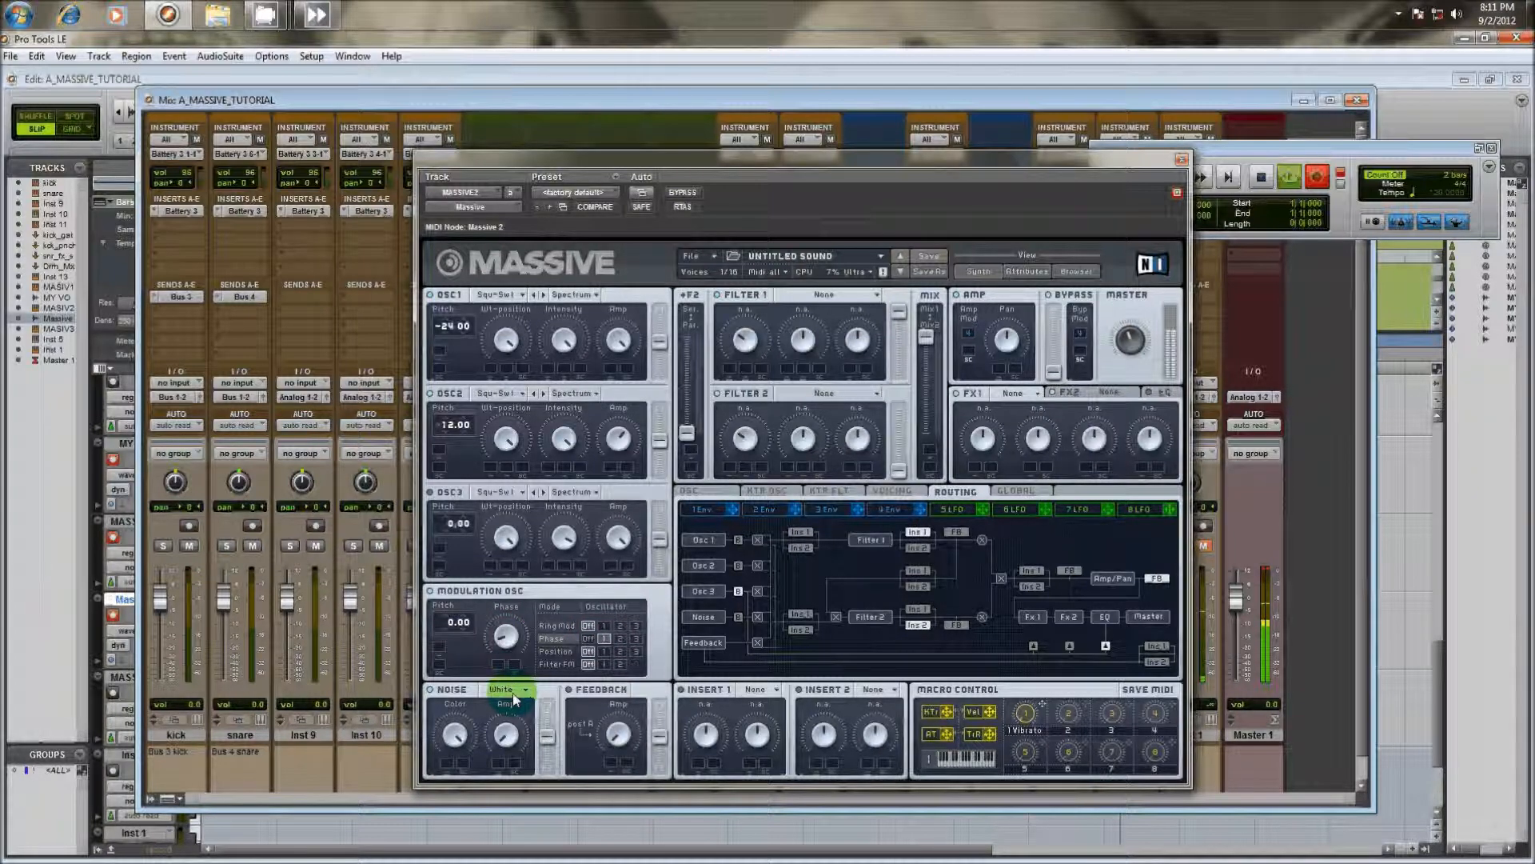
pyautogui.moveTo(455, 622); pyautogui.dragTo(513, 645)
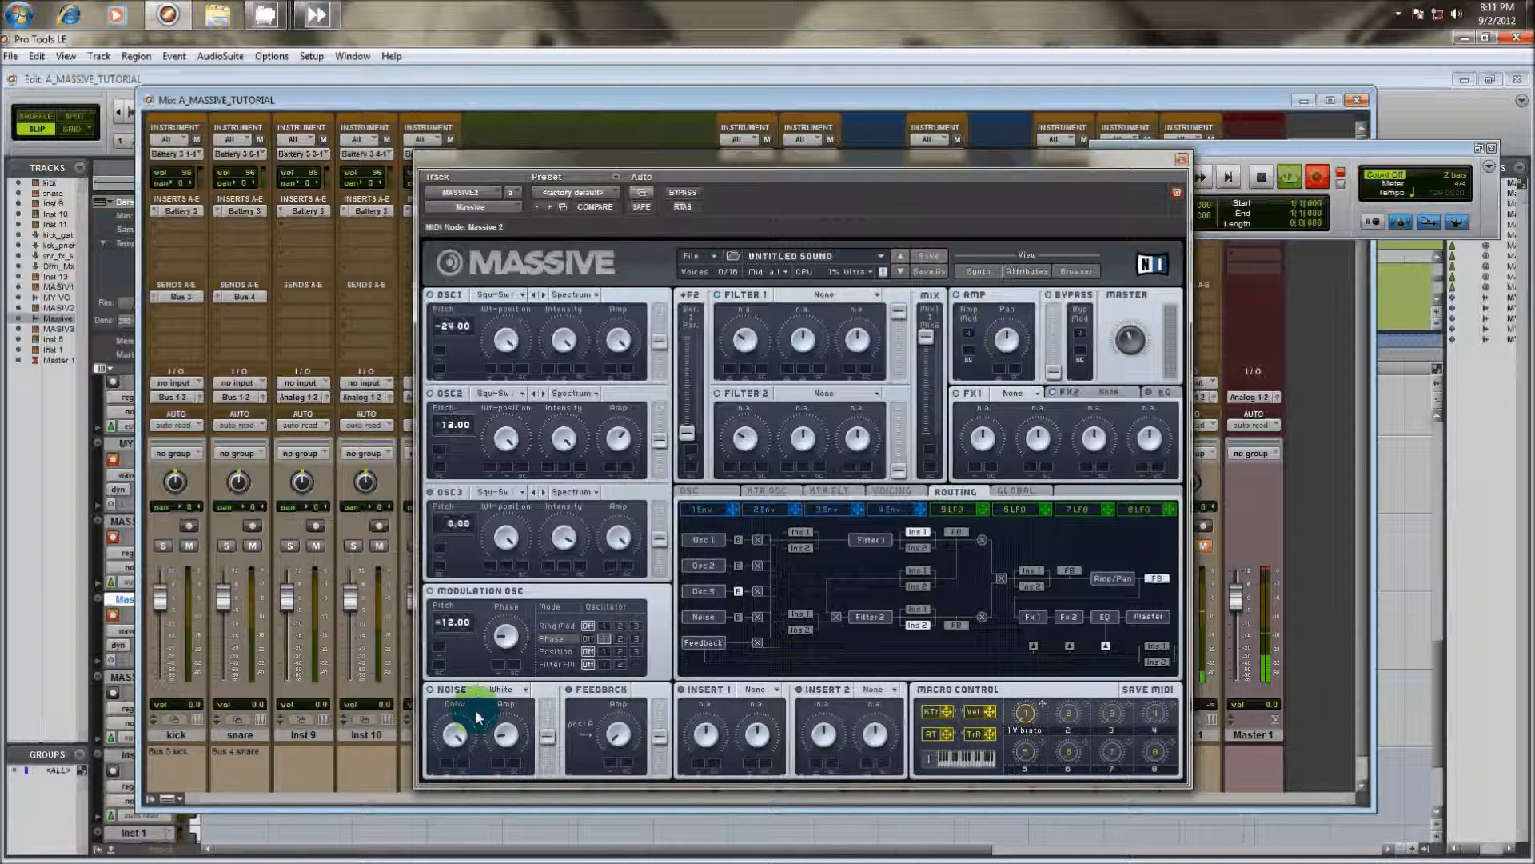
# Choose White Noise as the type for the noise oscillator
pyautogui.click(503, 690)
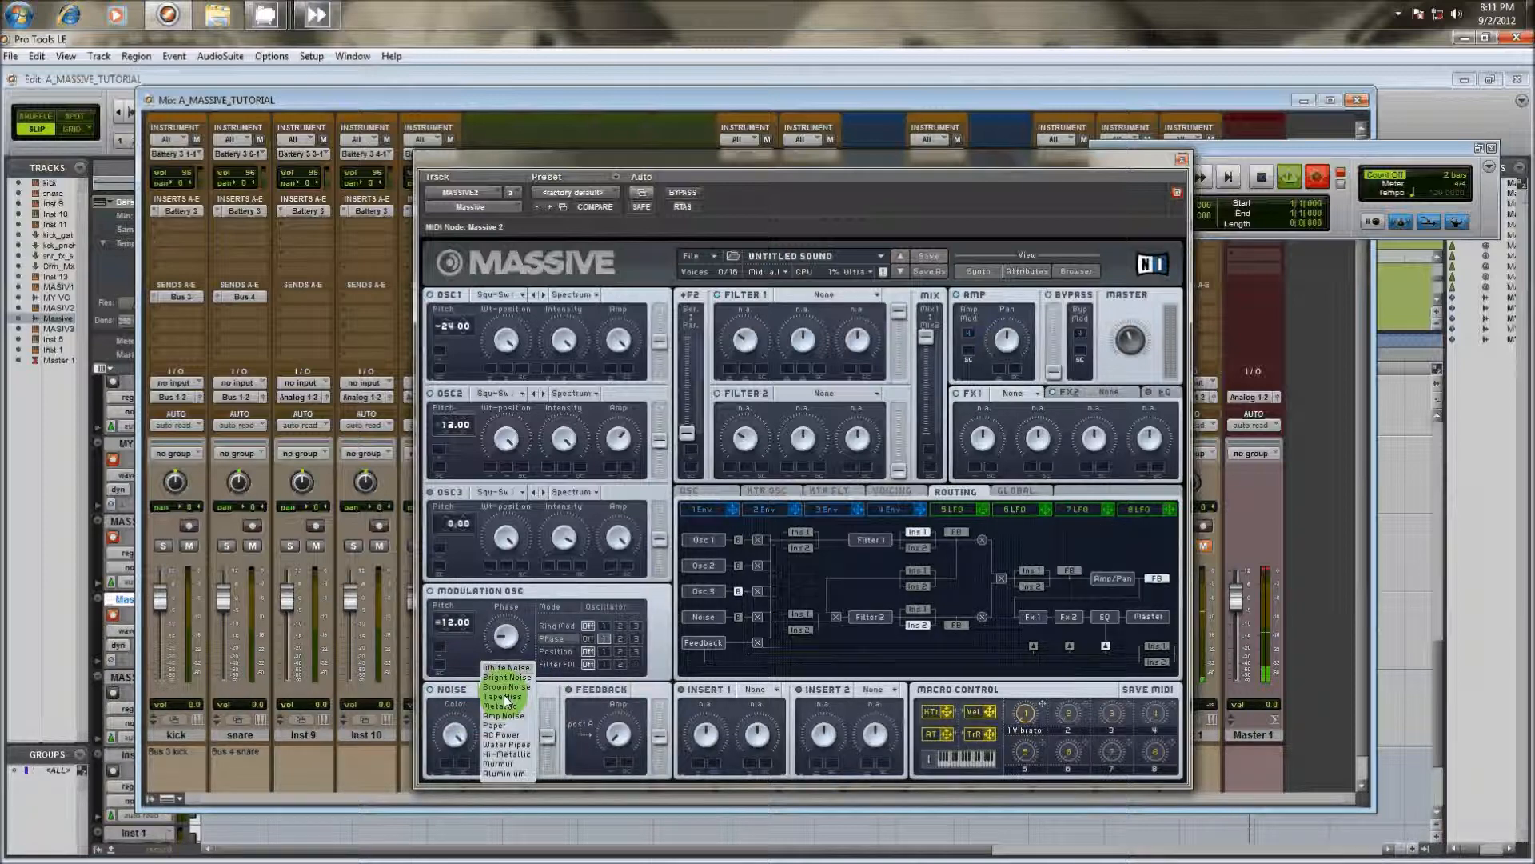
pyautogui.click(510, 668)
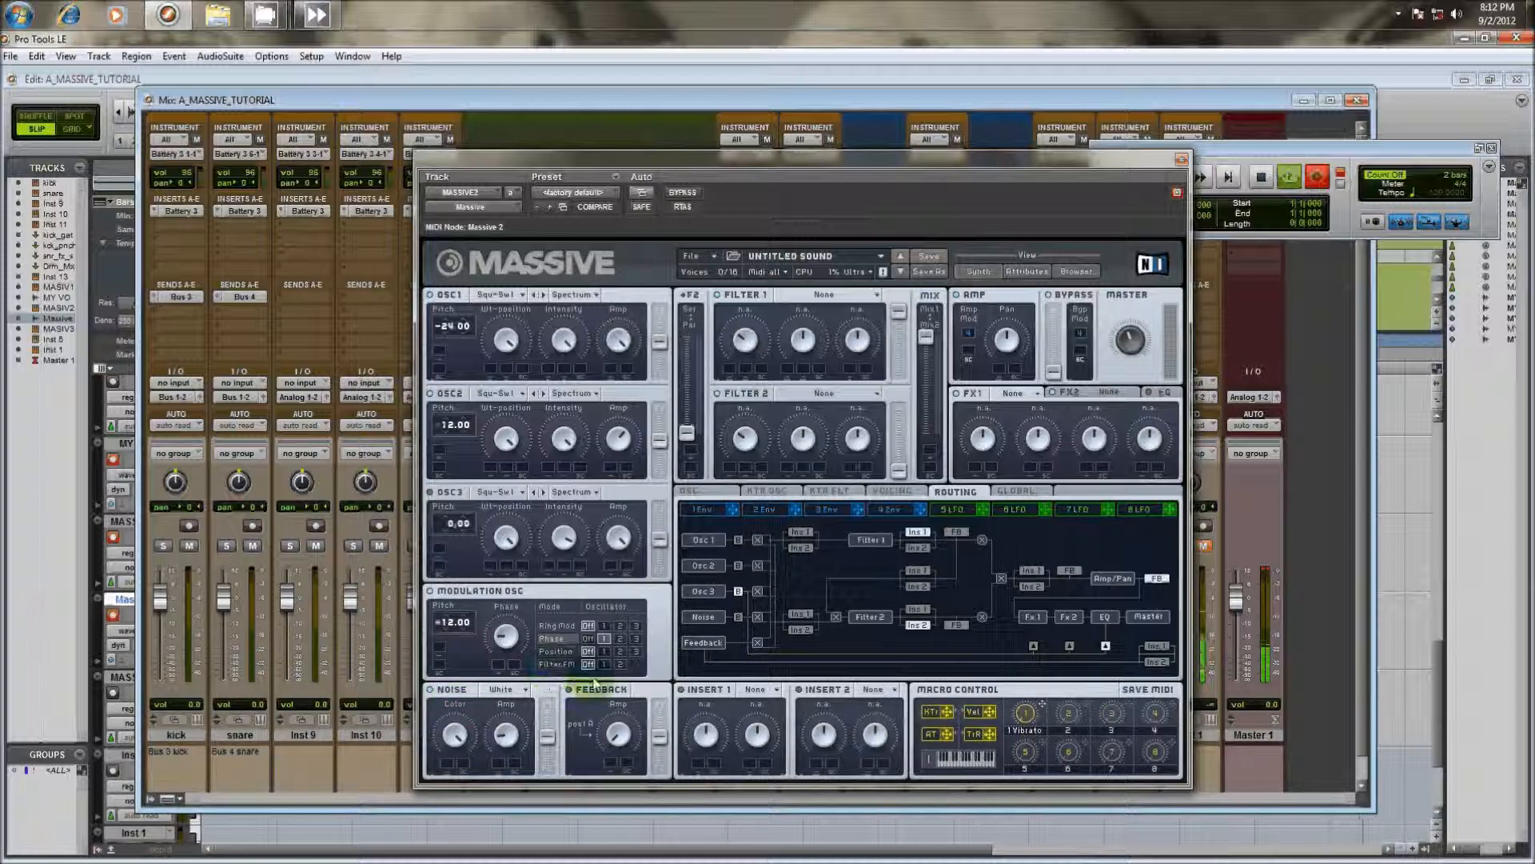
pyautogui.moveTo(661, 346)
pyautogui.mouseDown()
pyautogui.moveTo(660, 304)
pyautogui.moveTo(660, 373)
pyautogui.mouseUp()
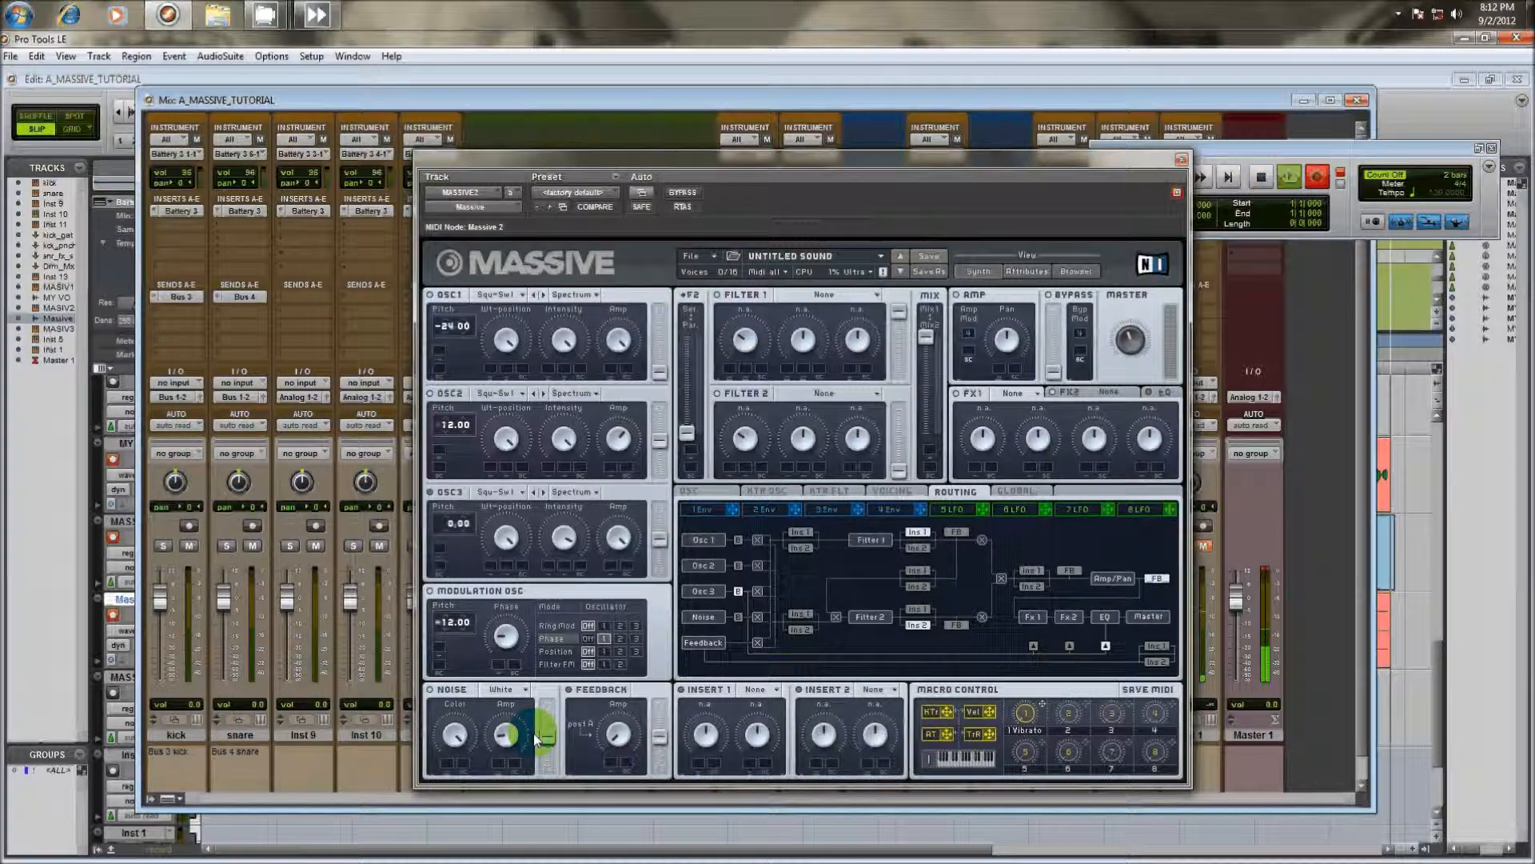
pyautogui.click(660, 425)
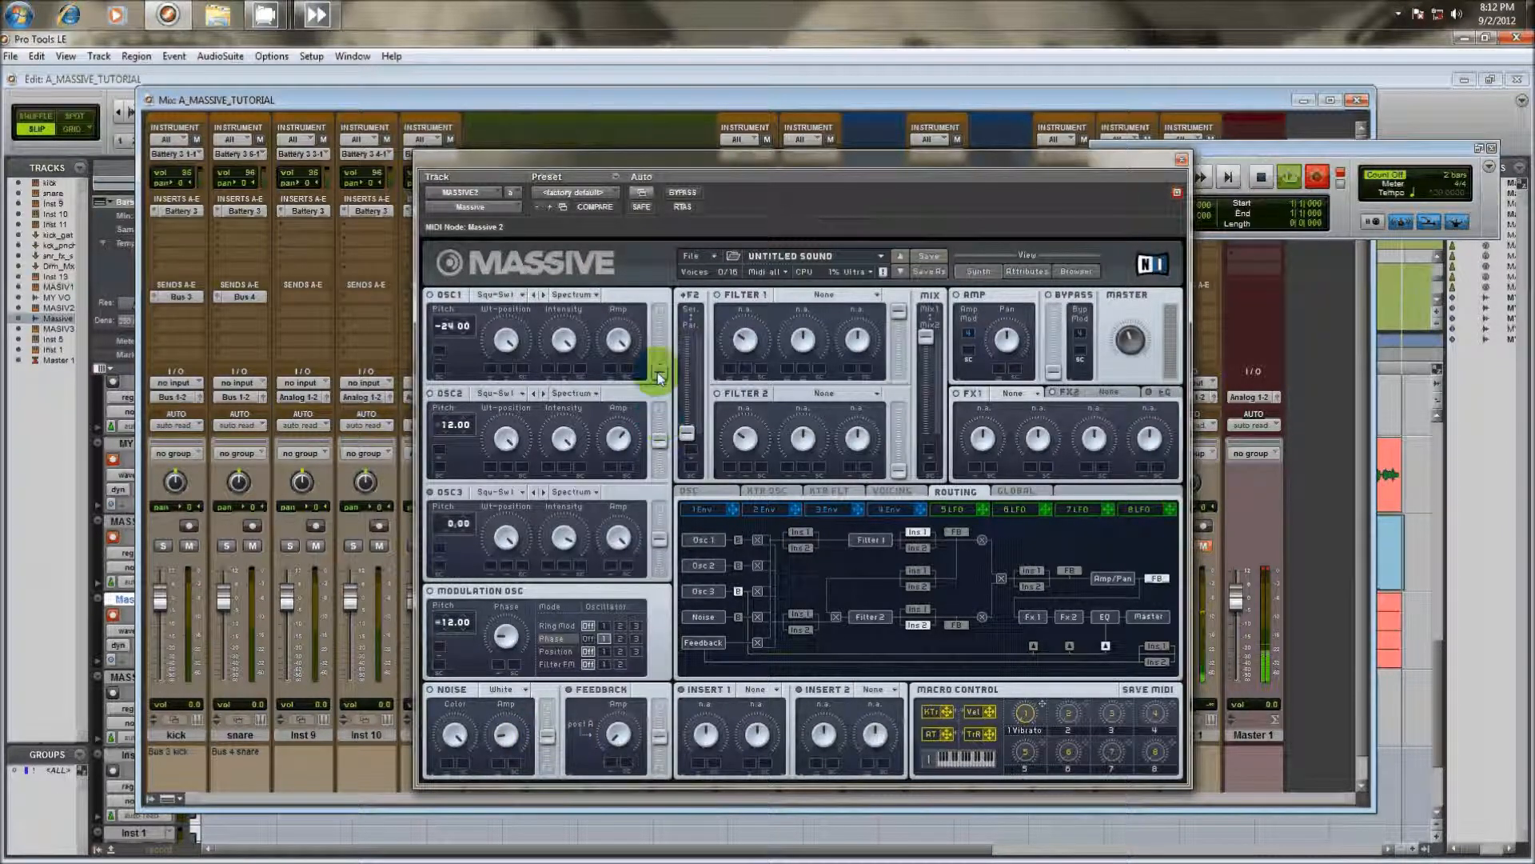
pyautogui.moveTo(657, 372); pyautogui.dragTo(664, 329)
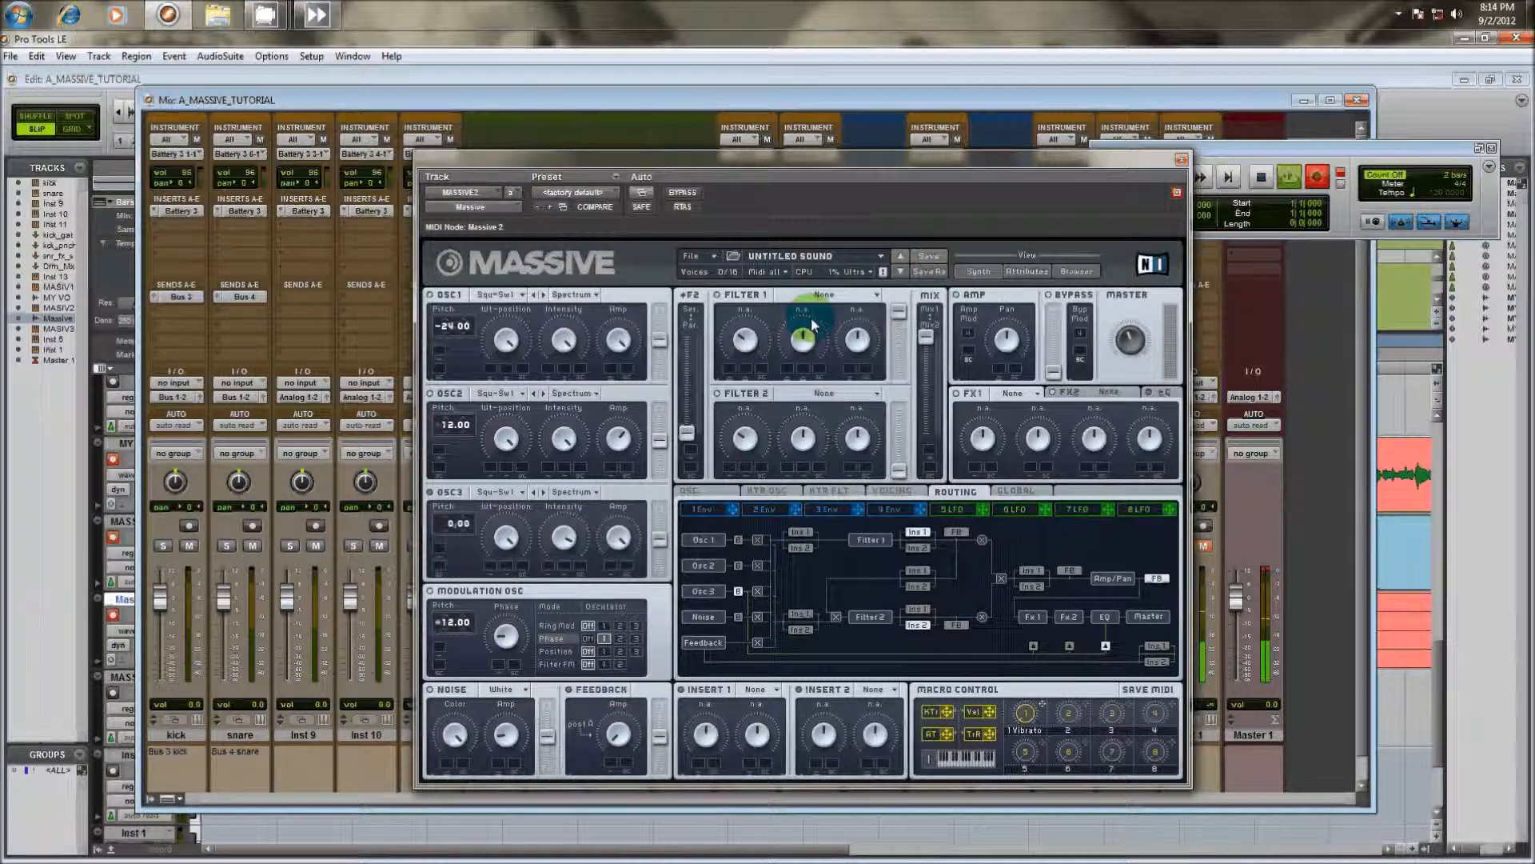
# Set Filter 1 to the Lowpass 4 type and adjust its cutoff while playing notes
pyautogui.click(812, 296)
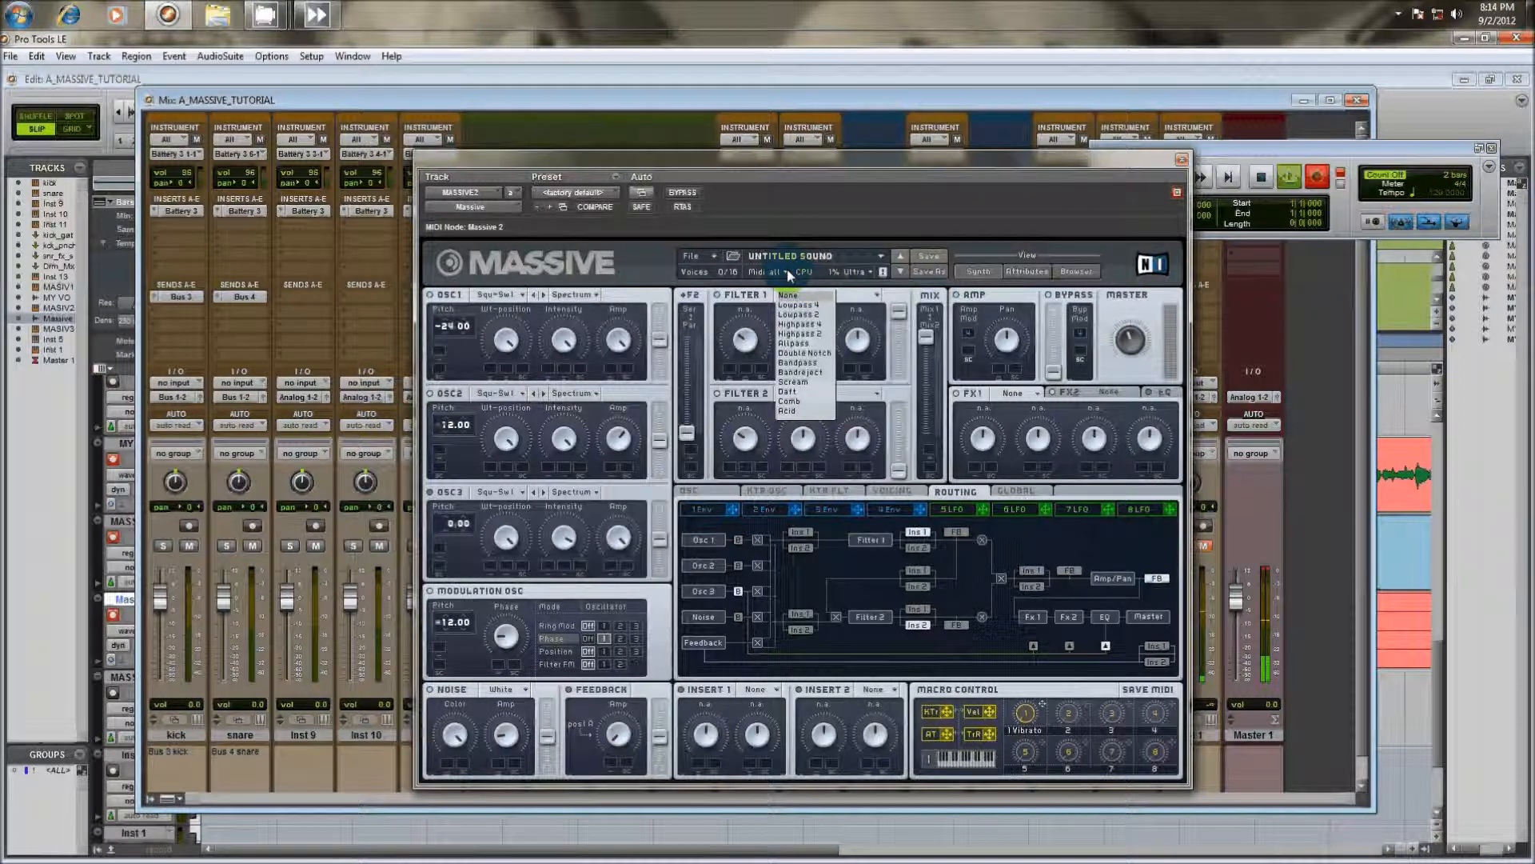
pyautogui.click(817, 194)
pyautogui.click(790, 305)
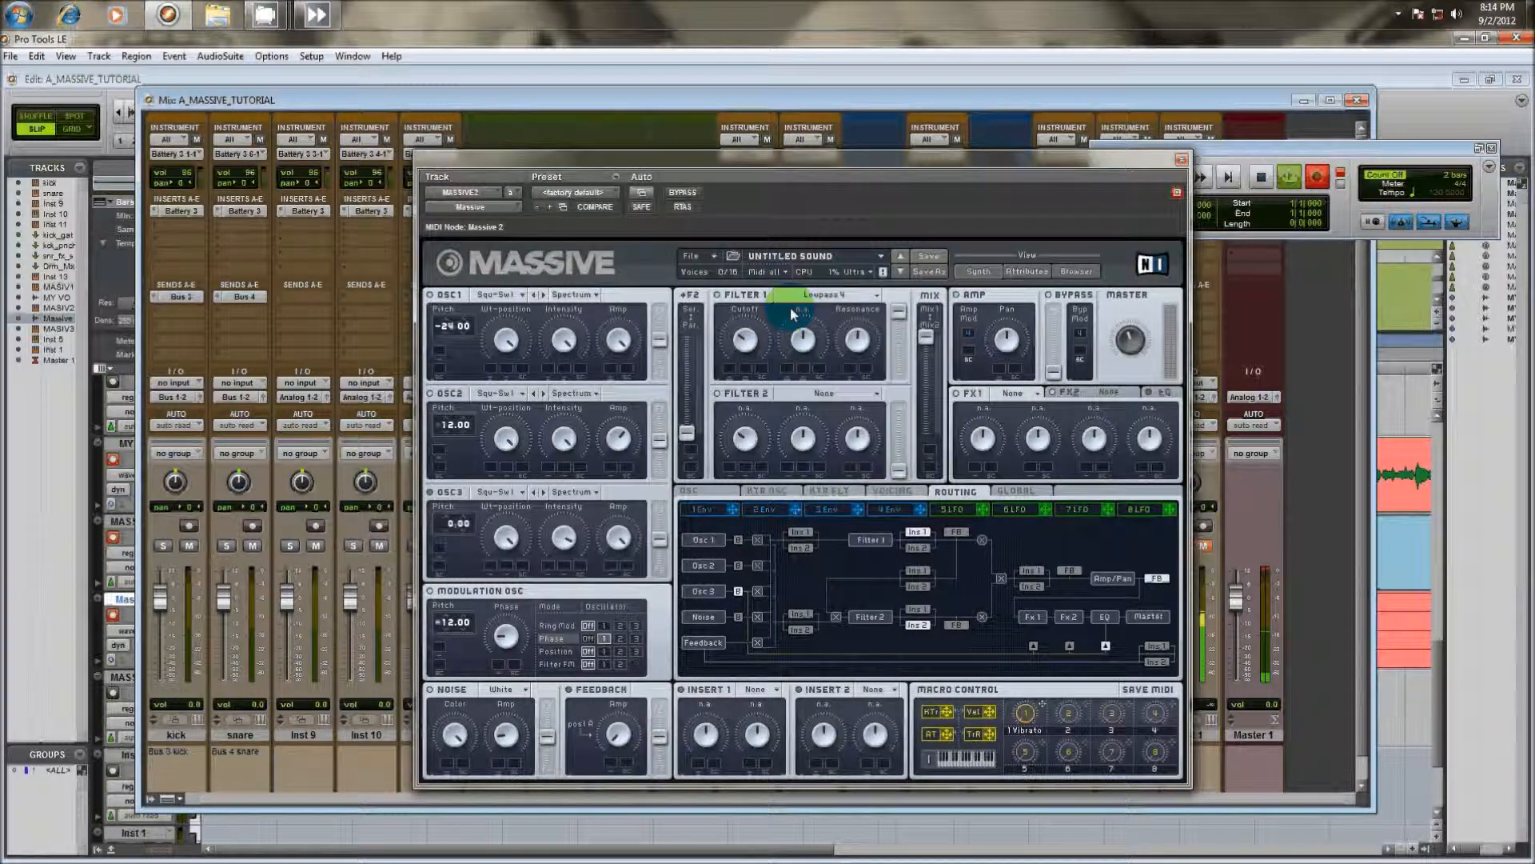
pyautogui.click(748, 339)
pyautogui.click(766, 256)
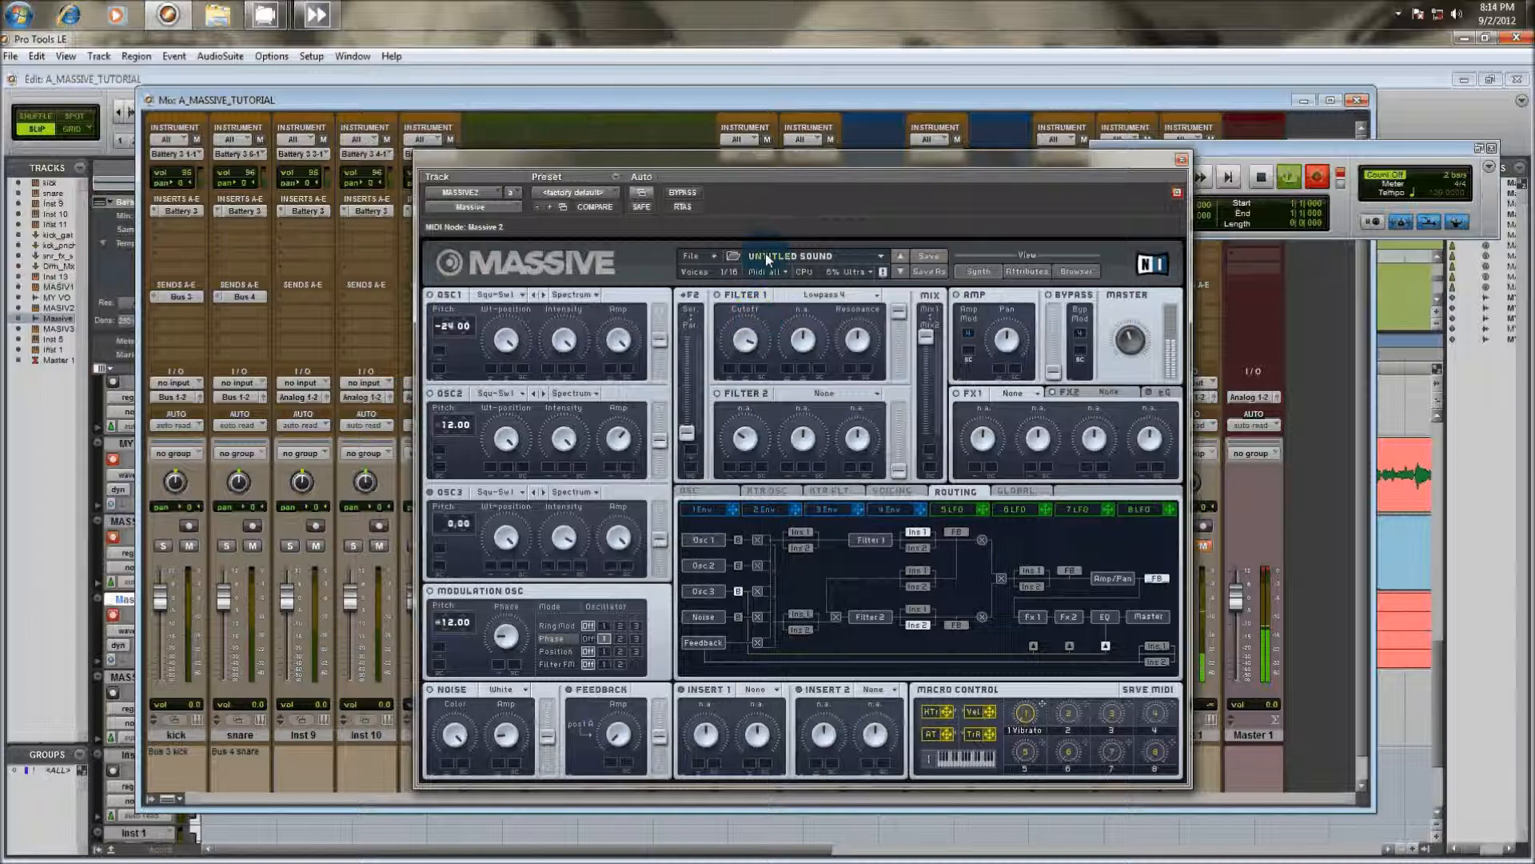
pyautogui.click(775, 312)
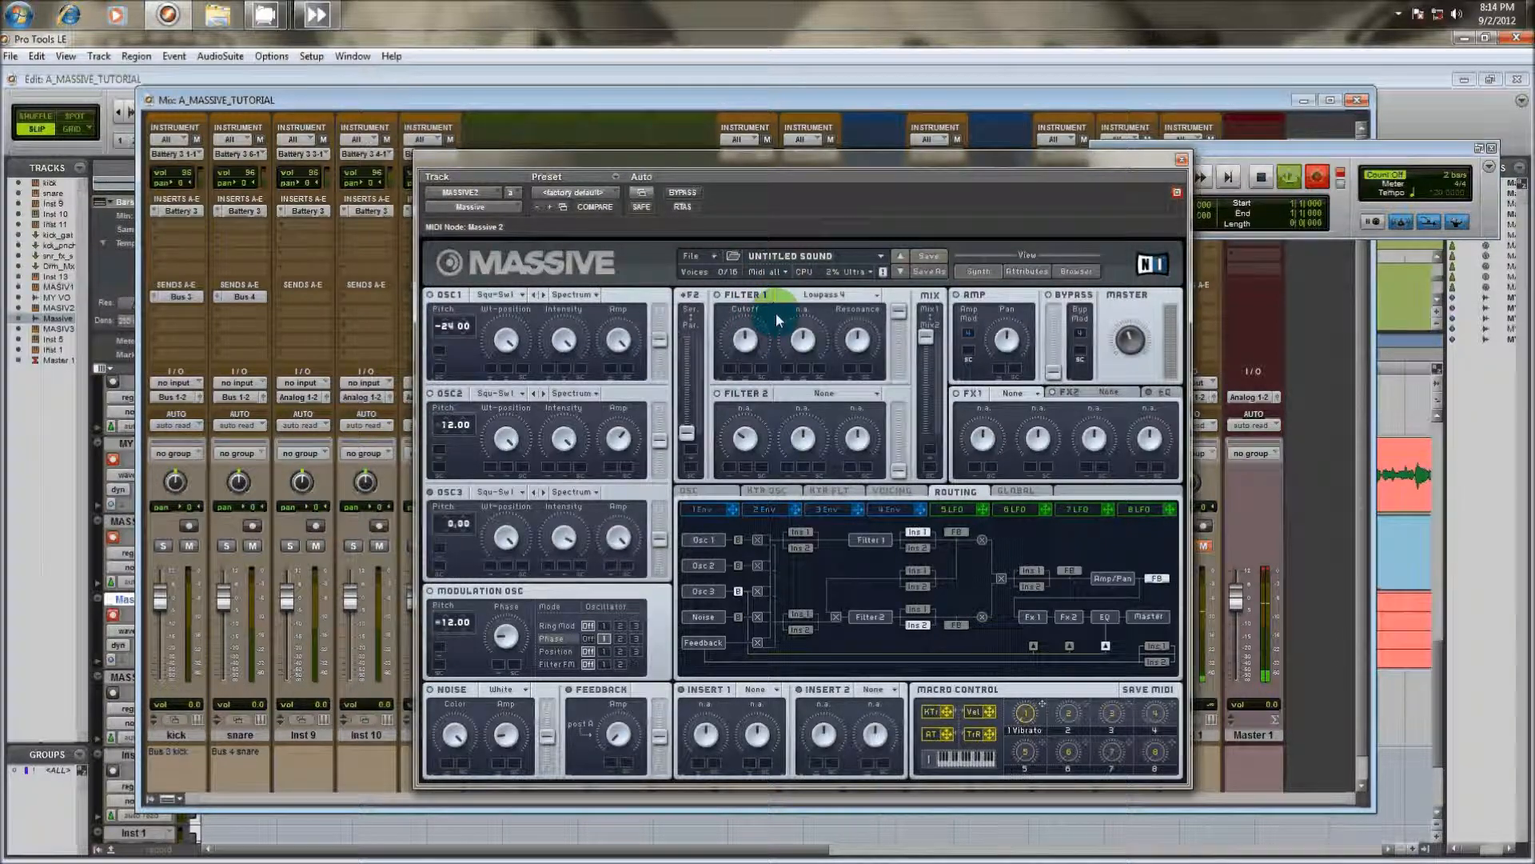
pyautogui.click(751, 347)
pyautogui.click(765, 290)
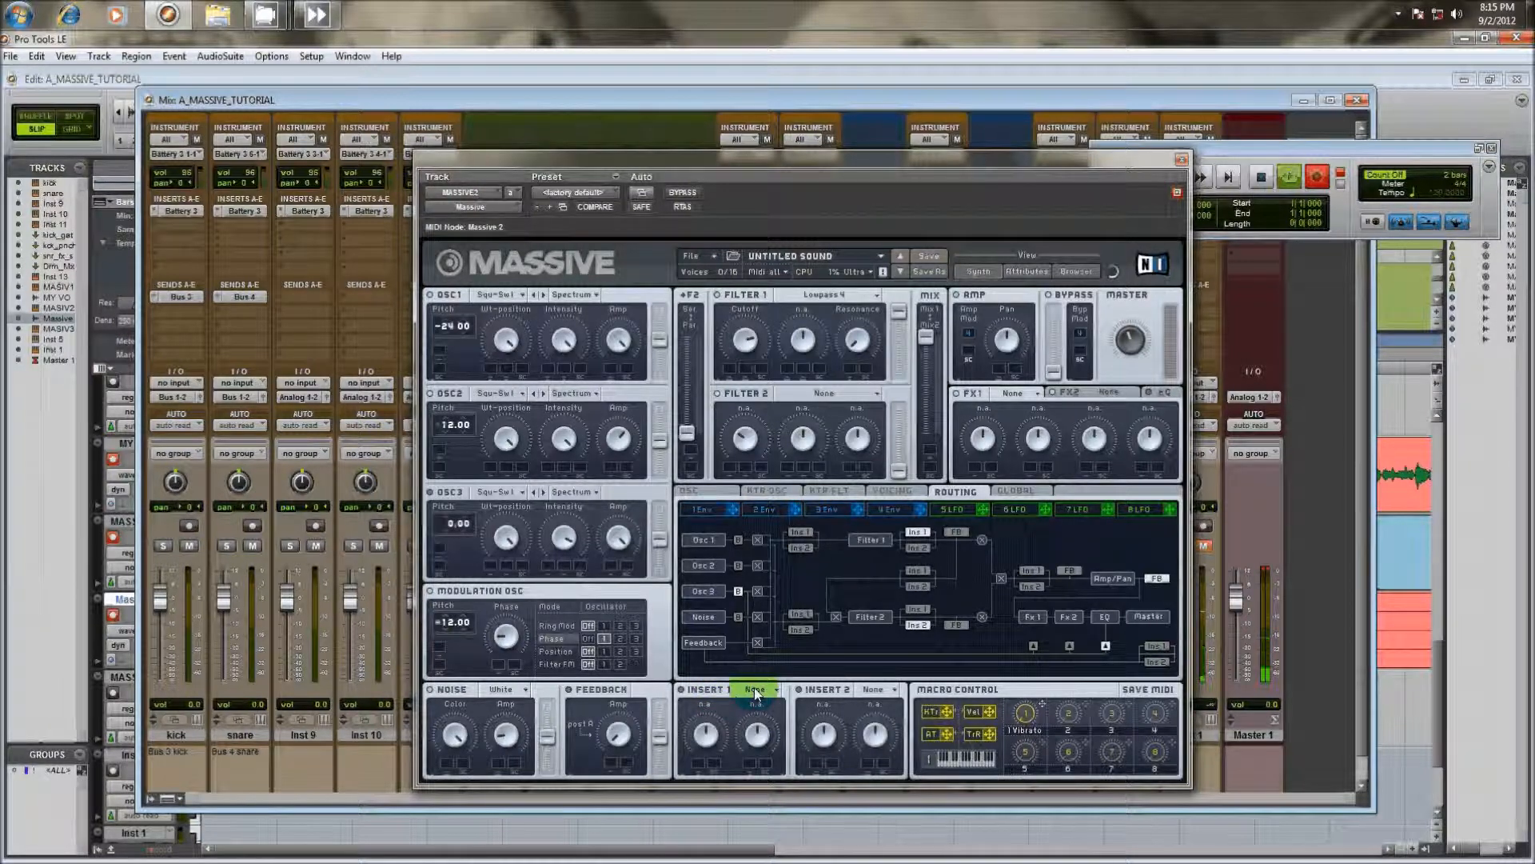
# Leave the Insert 1 effect at None and reposition Insert 1 in the routing diagram, ending in the slot beneath Master
pyautogui.click(755, 692)
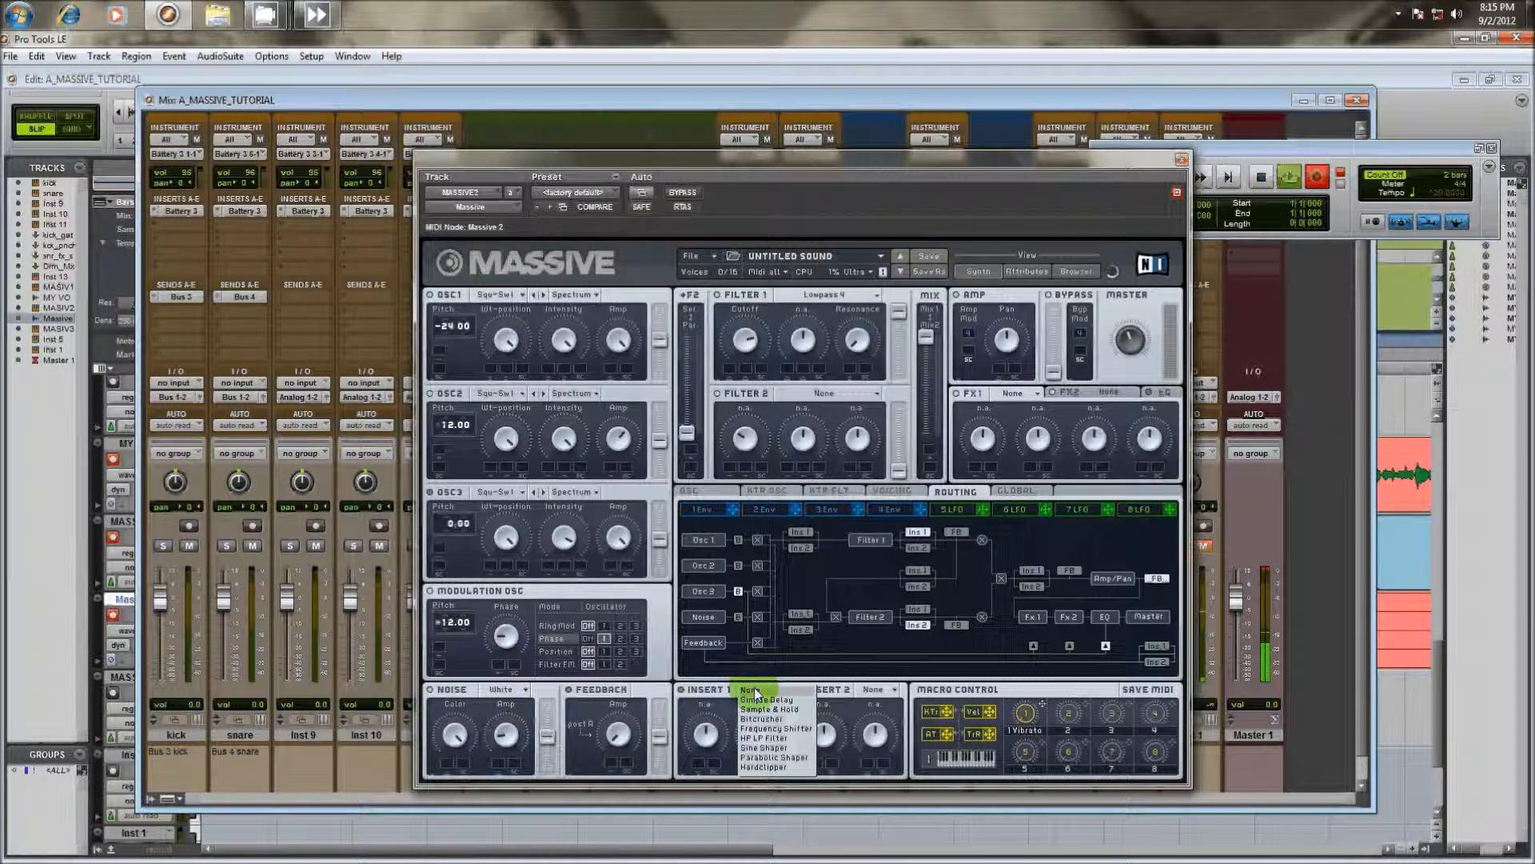
pyautogui.click(748, 690)
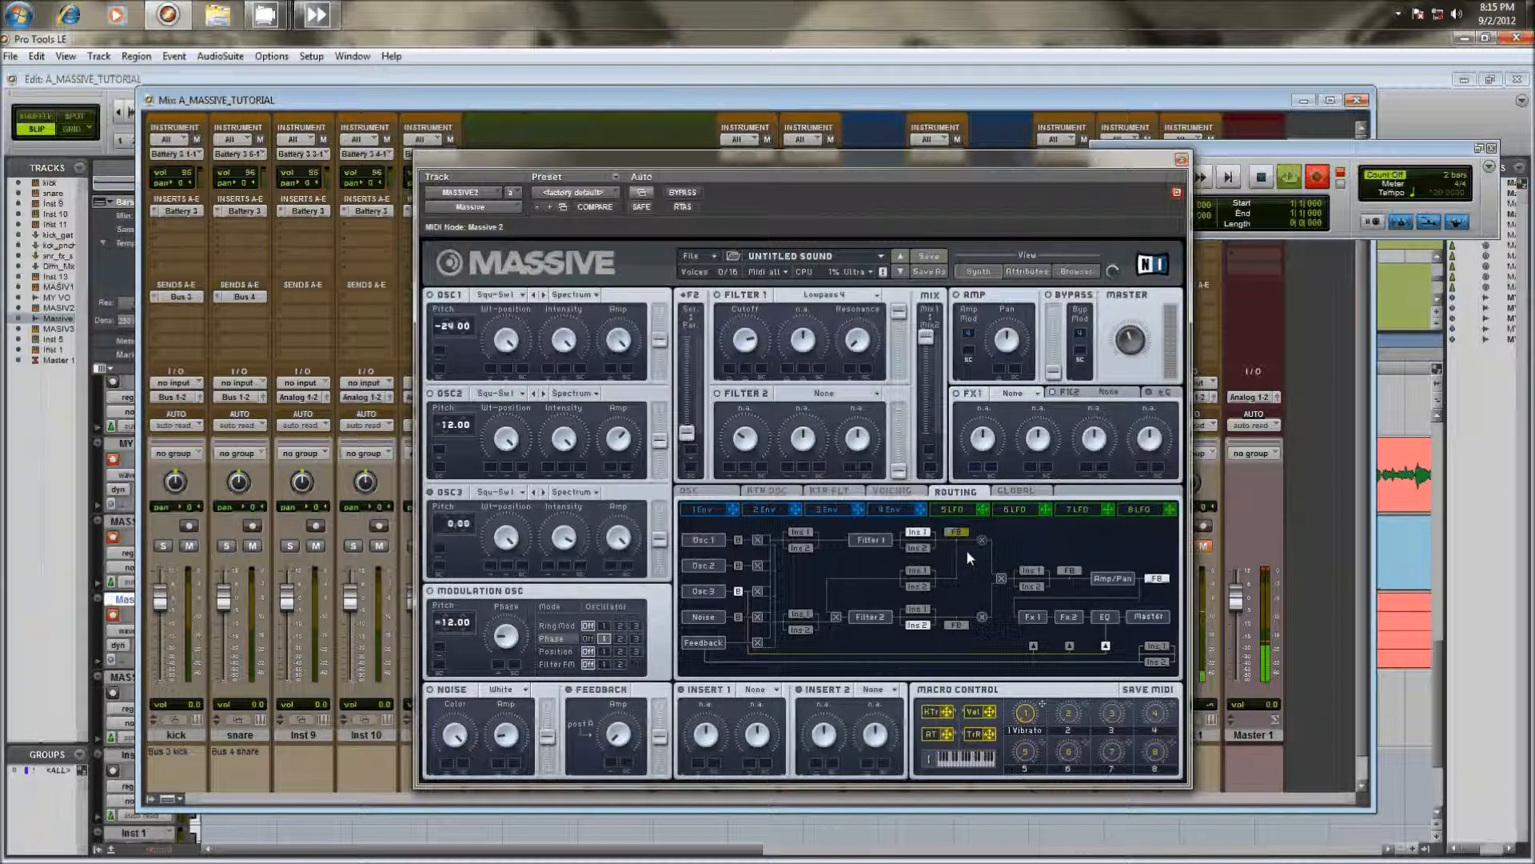
pyautogui.click(924, 611)
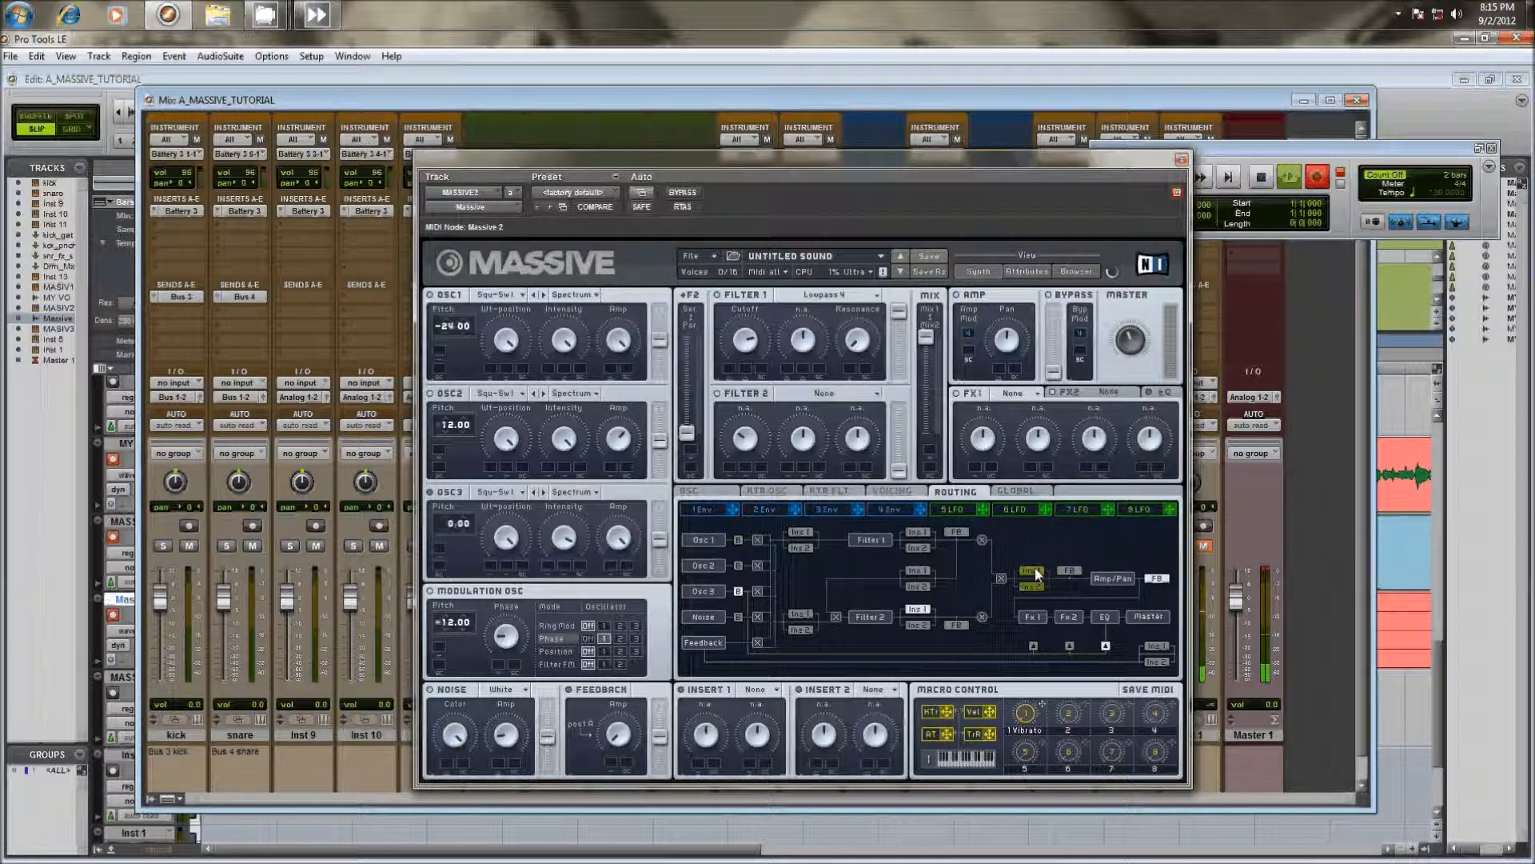
pyautogui.click(1035, 571)
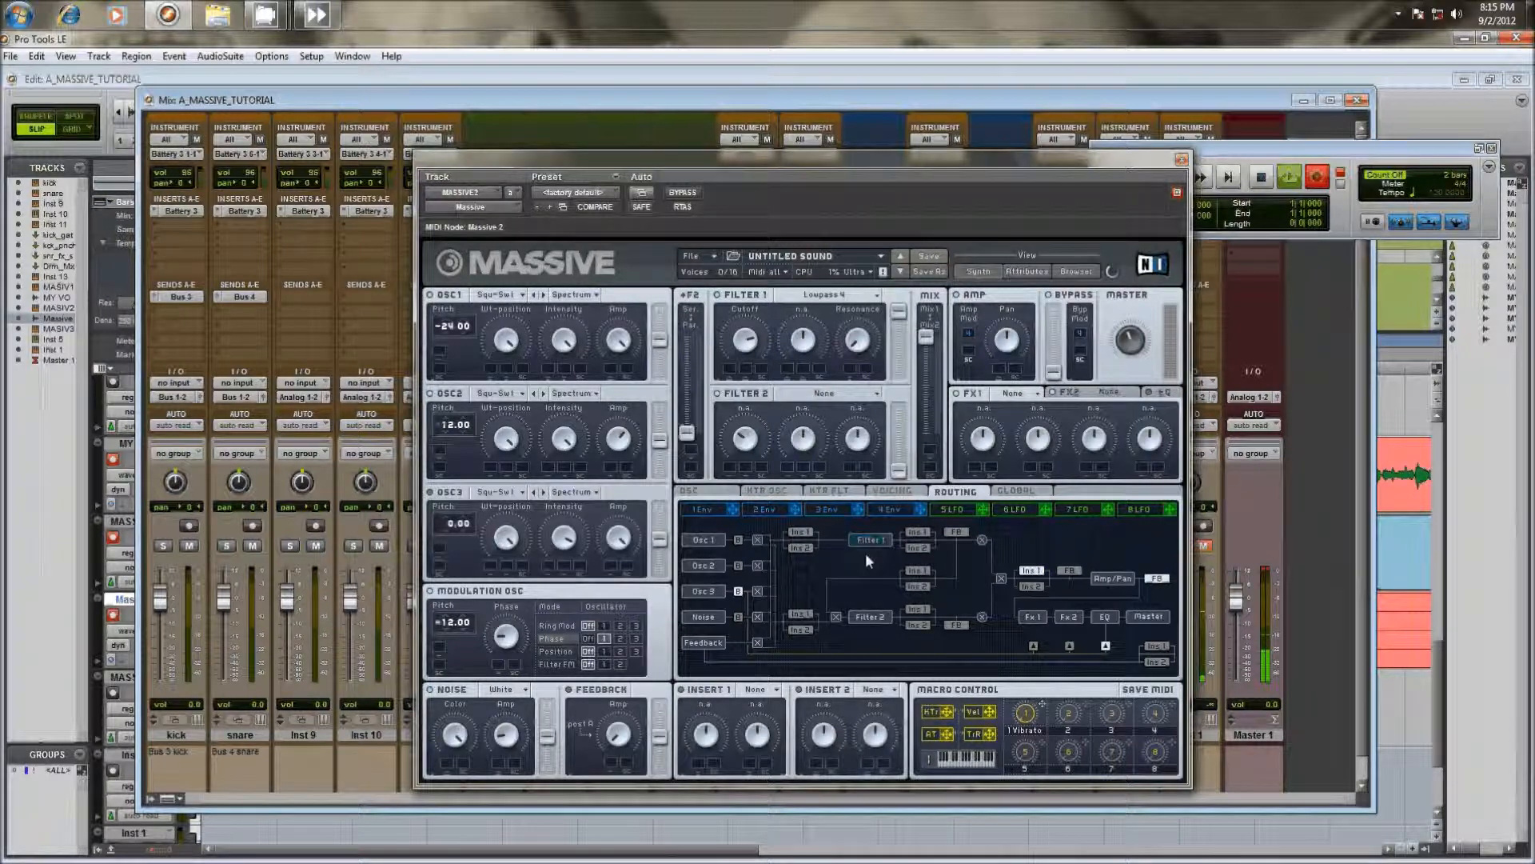
pyautogui.click(800, 532)
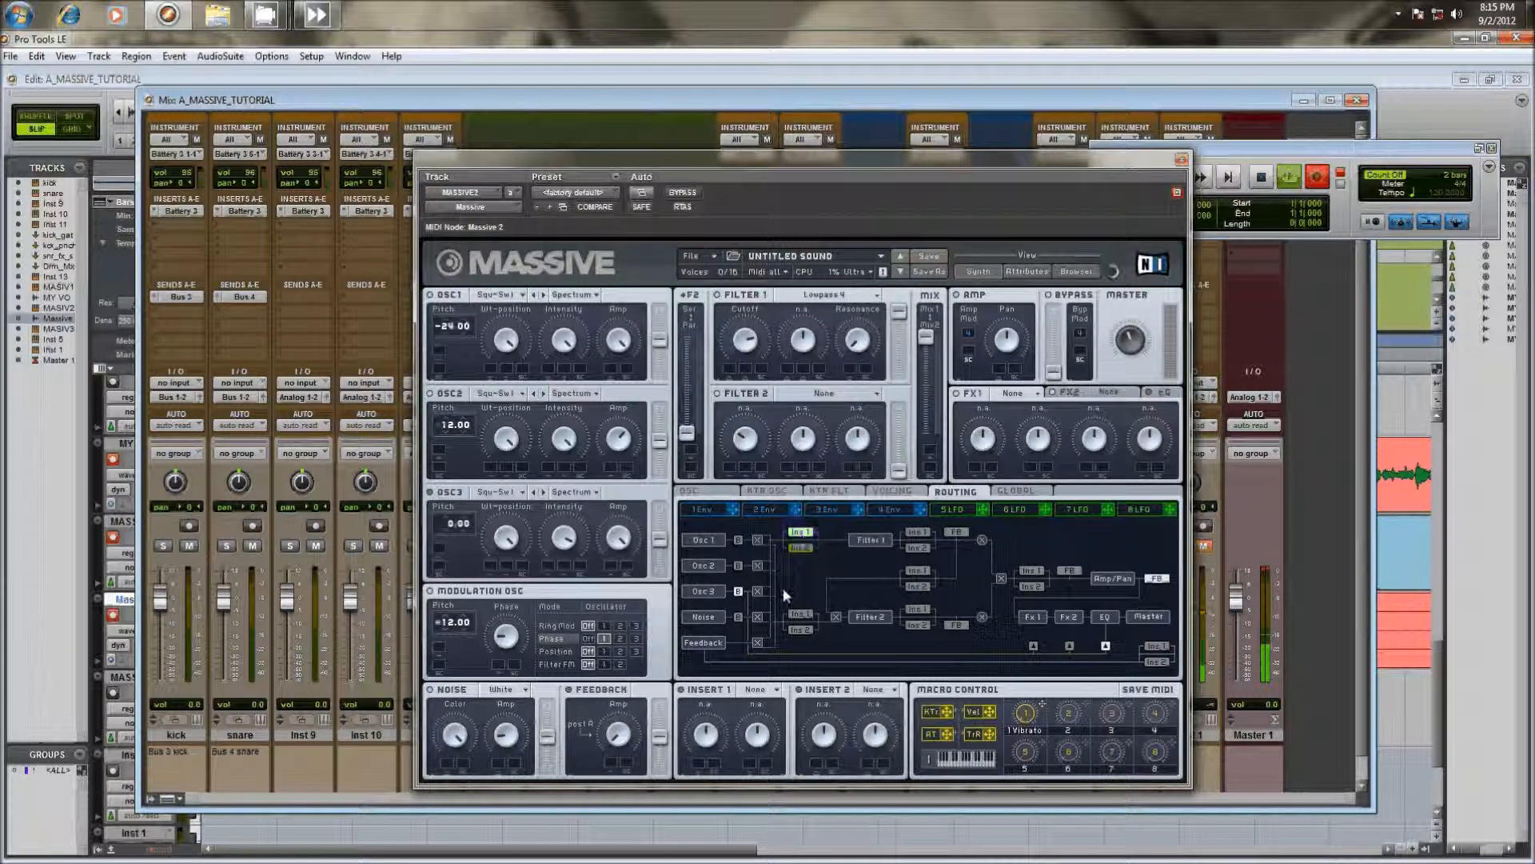
pyautogui.click(1155, 645)
pyautogui.click(1069, 645)
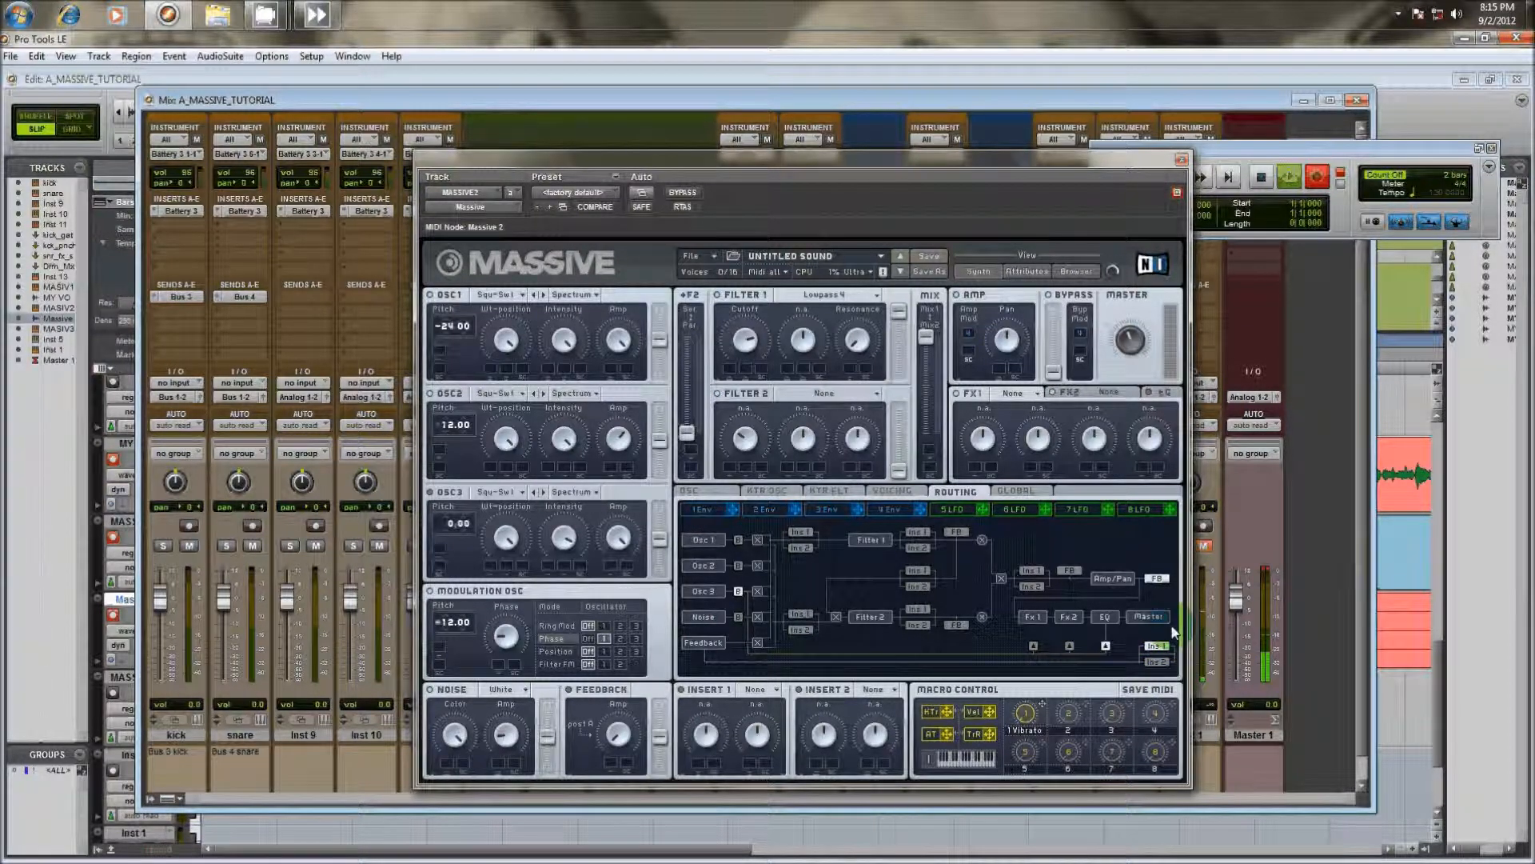
pyautogui.click(1167, 587)
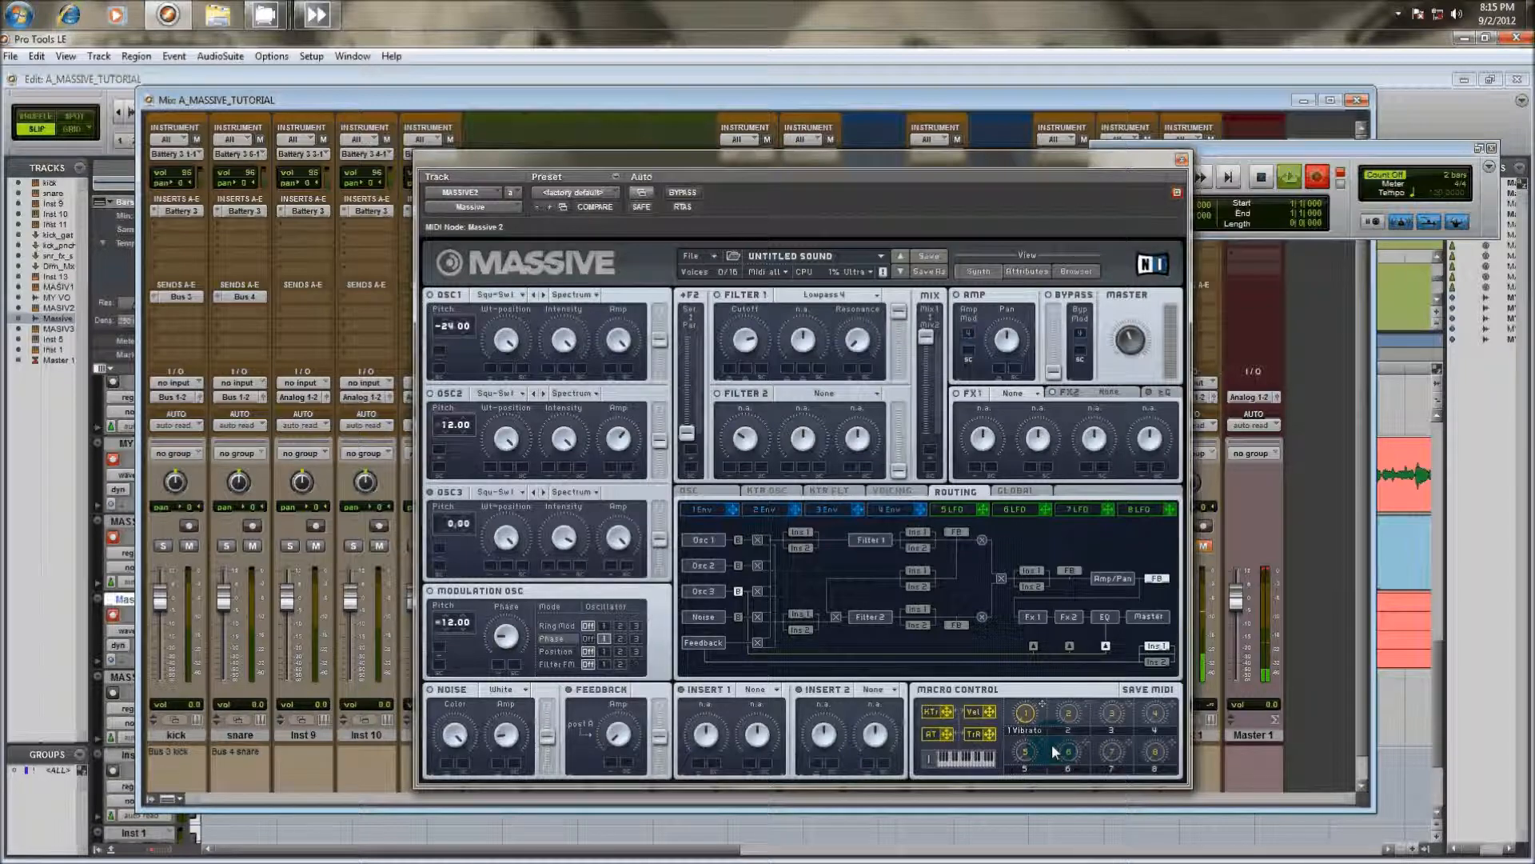
# Assign macro control 1 to the OSC3 wavetable position
pyautogui.moveTo(1045, 708); pyautogui.dragTo(508, 544)
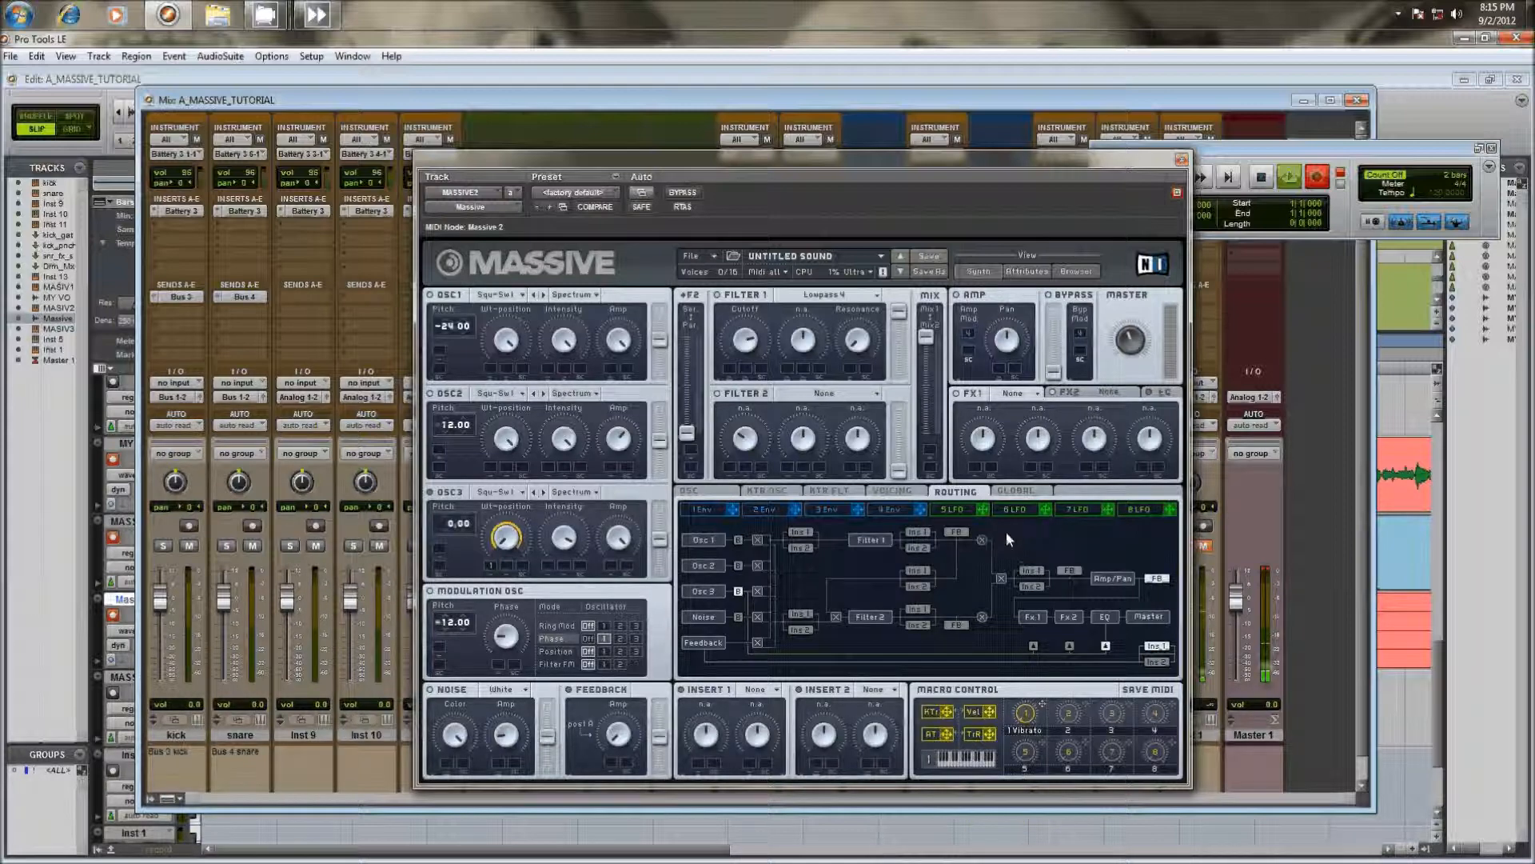
# Assign 5 LFO to the Filter 1 cutoff with a modulation range and adjust the LFO's rate
pyautogui.click(951, 510)
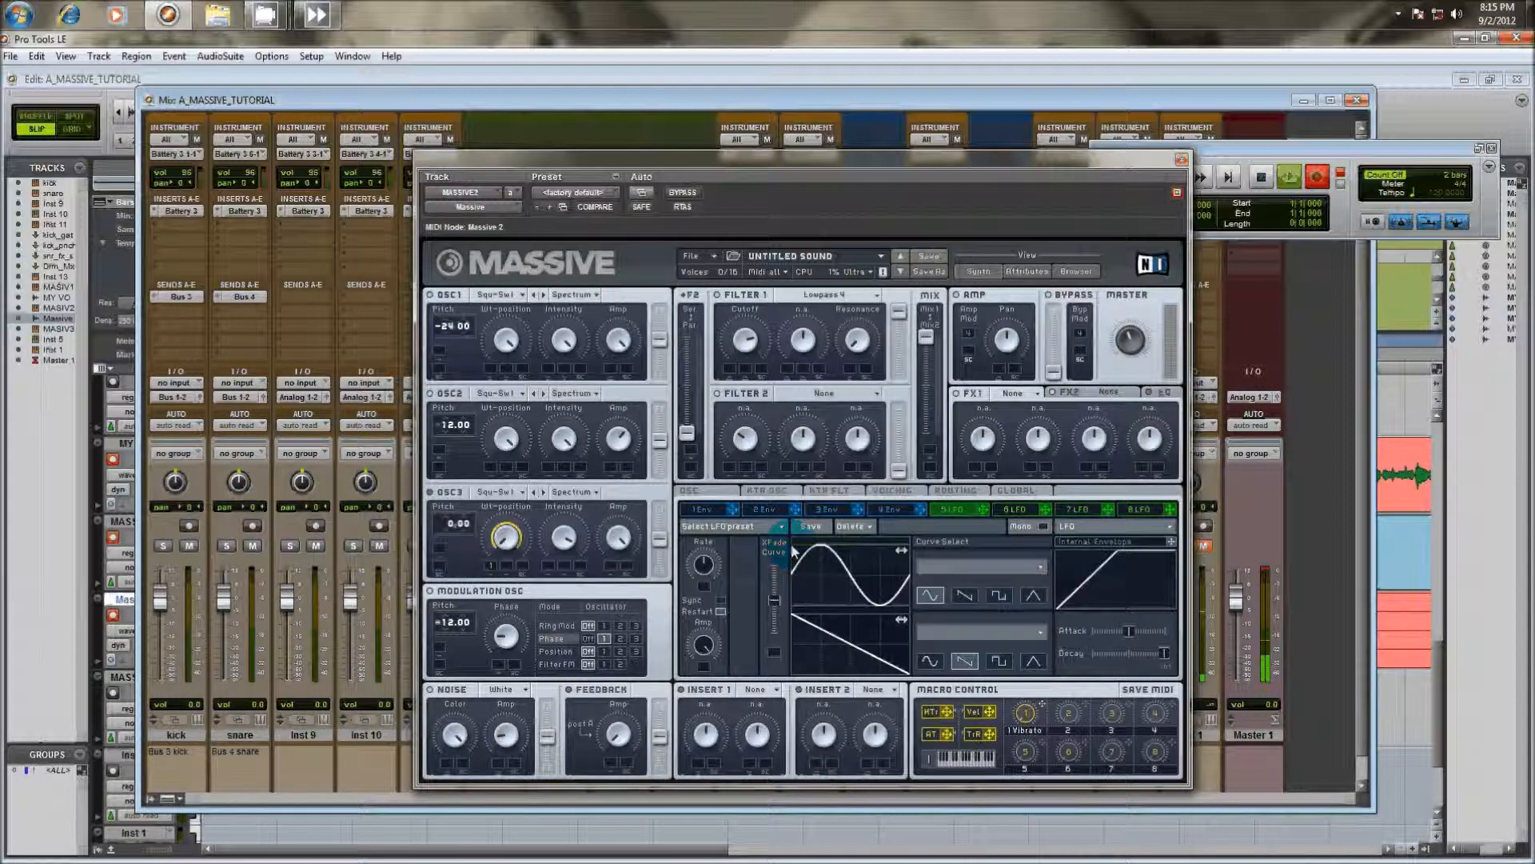
pyautogui.moveTo(982, 509); pyautogui.dragTo(733, 368)
pyautogui.click(757, 416)
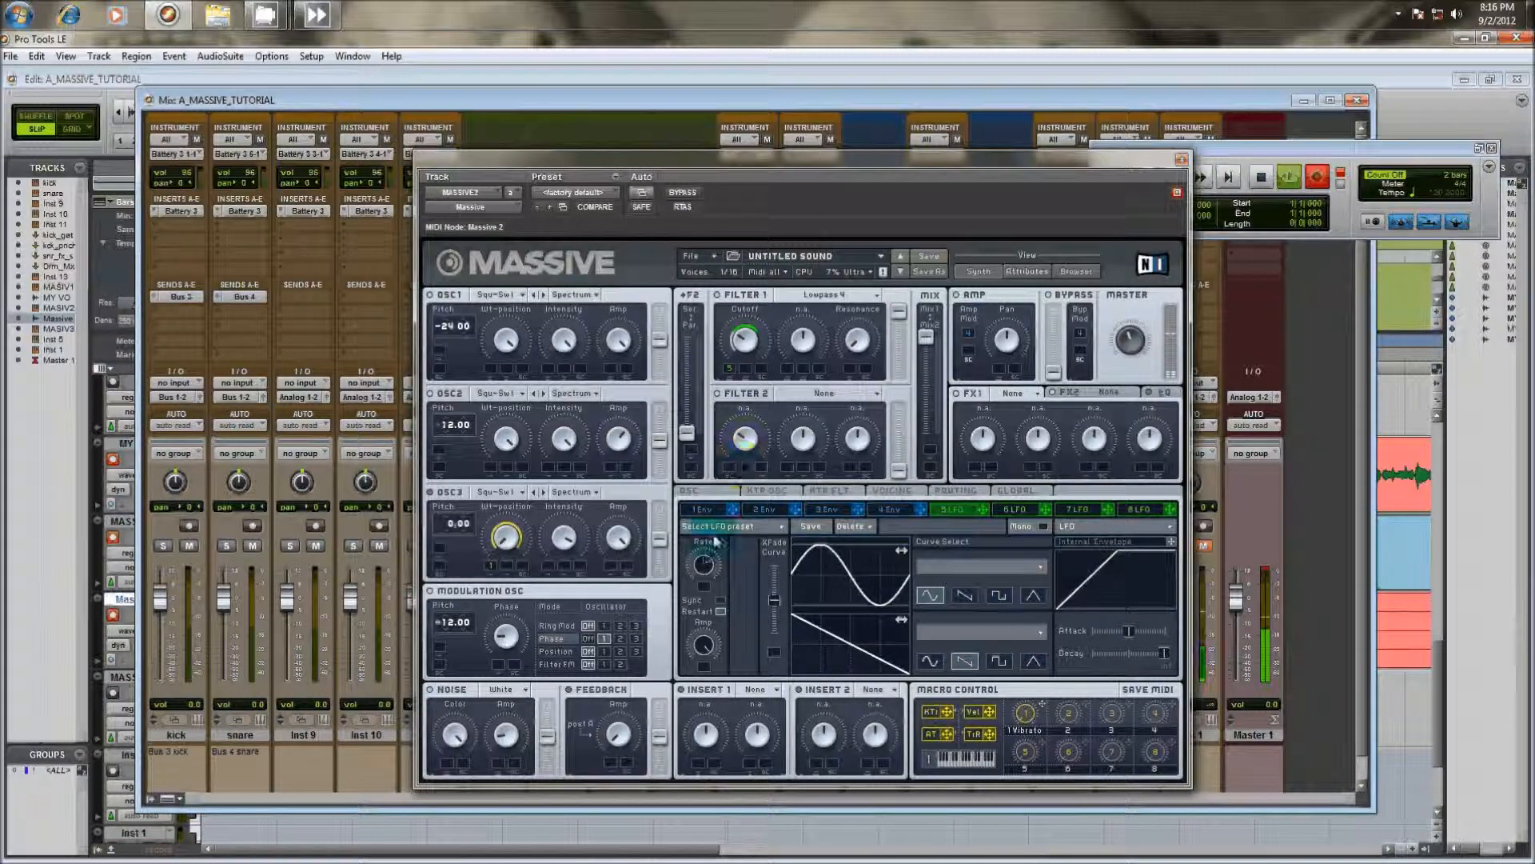
pyautogui.moveTo(715, 547); pyautogui.dragTo(716, 534)
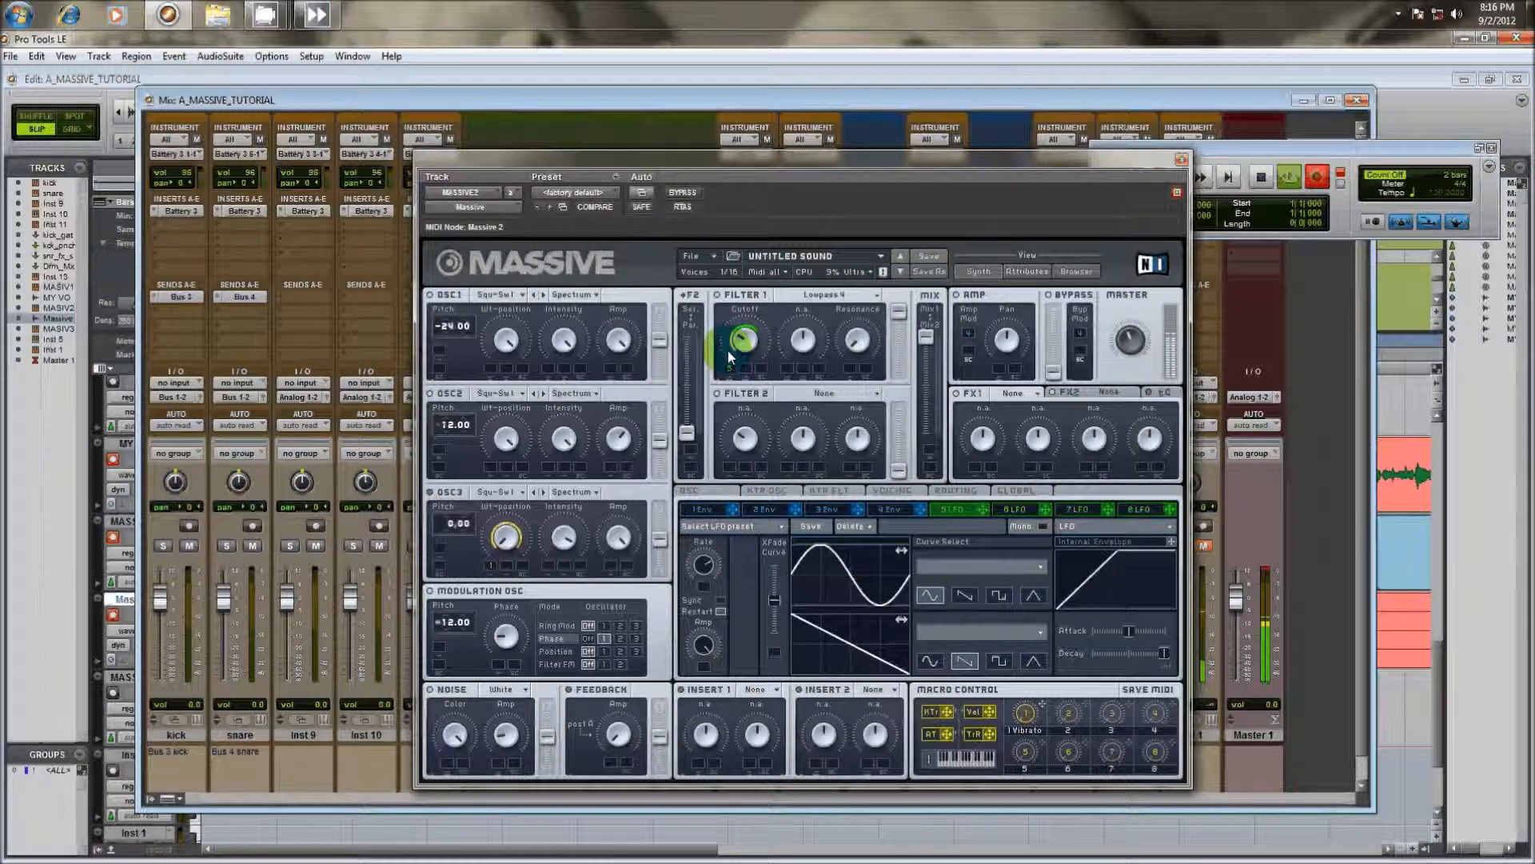
# Lower the sustain level of 1 Env, shorten its attack, and assign the envelope to the OSC1 wavetable position
pyautogui.moveTo(730, 371); pyautogui.dragTo(729, 369)
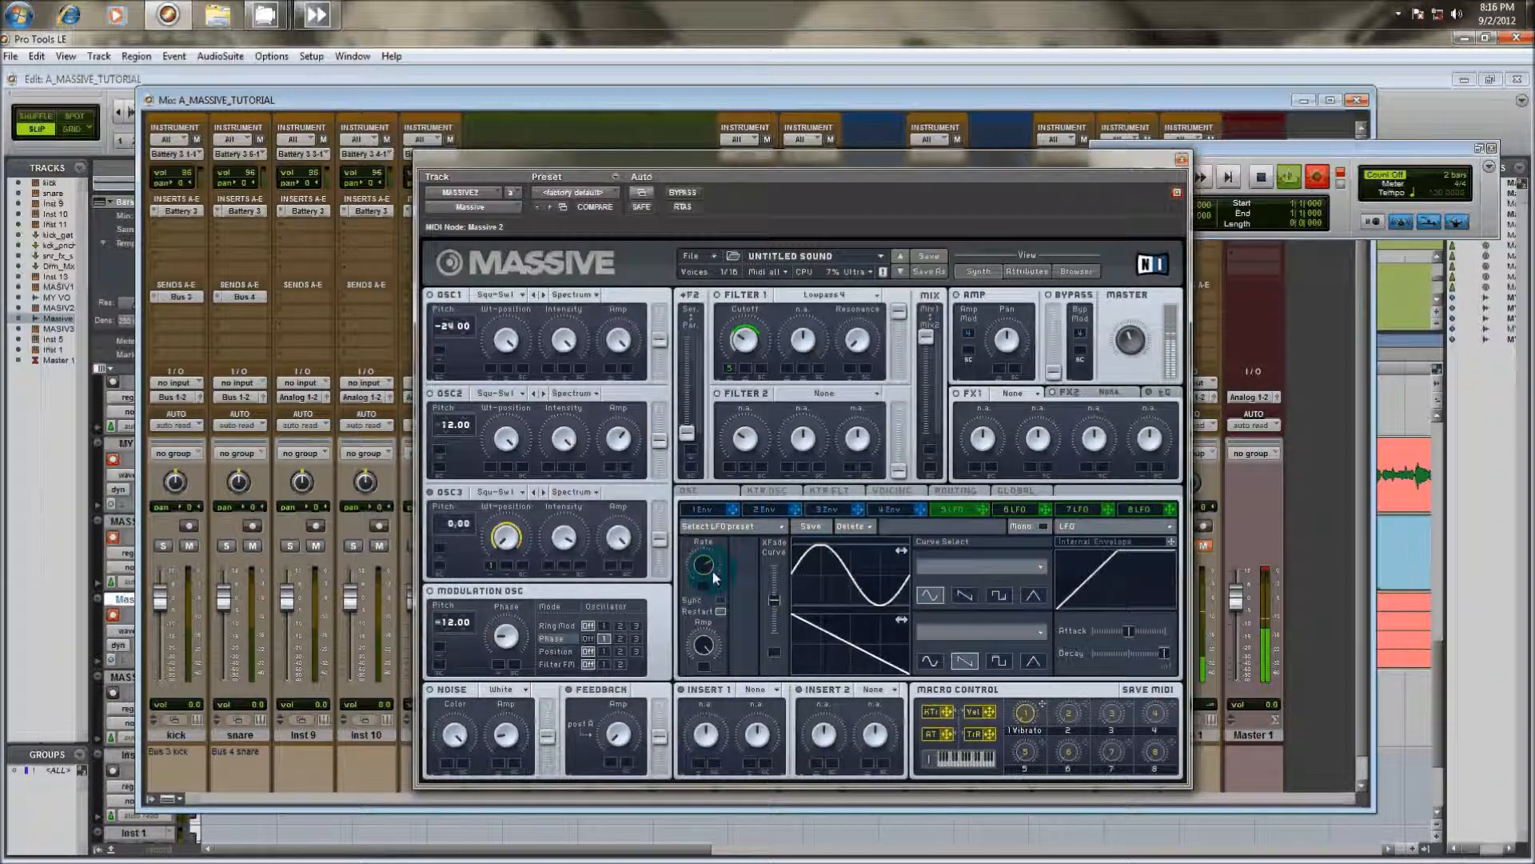
pyautogui.click(717, 510)
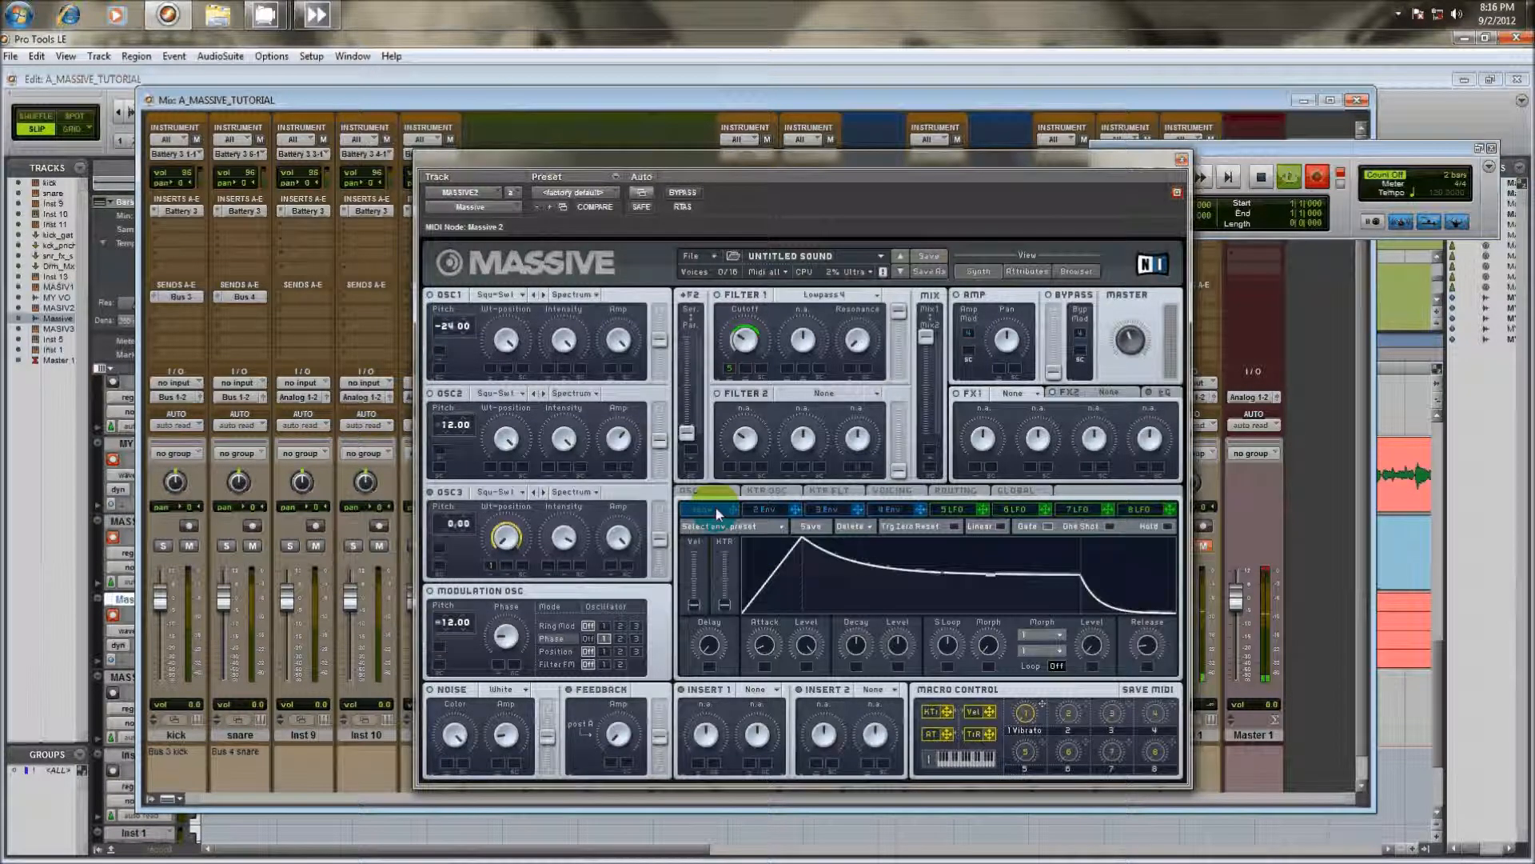
pyautogui.moveTo(897, 645); pyautogui.dragTo(898, 680)
pyautogui.moveTo(833, 627); pyautogui.dragTo(829, 649)
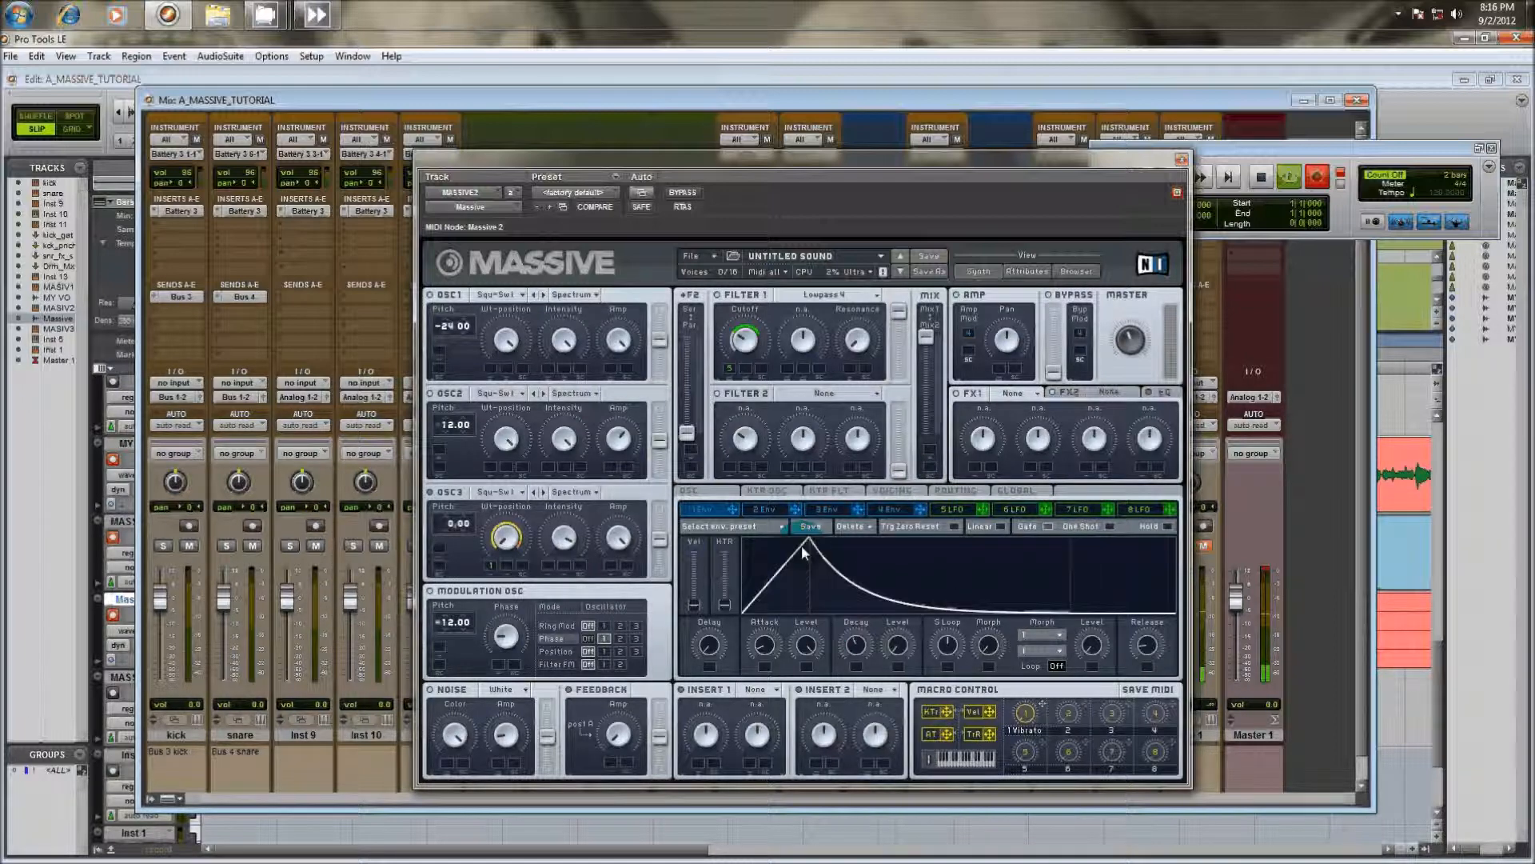
pyautogui.moveTo(802, 546); pyautogui.dragTo(492, 323)
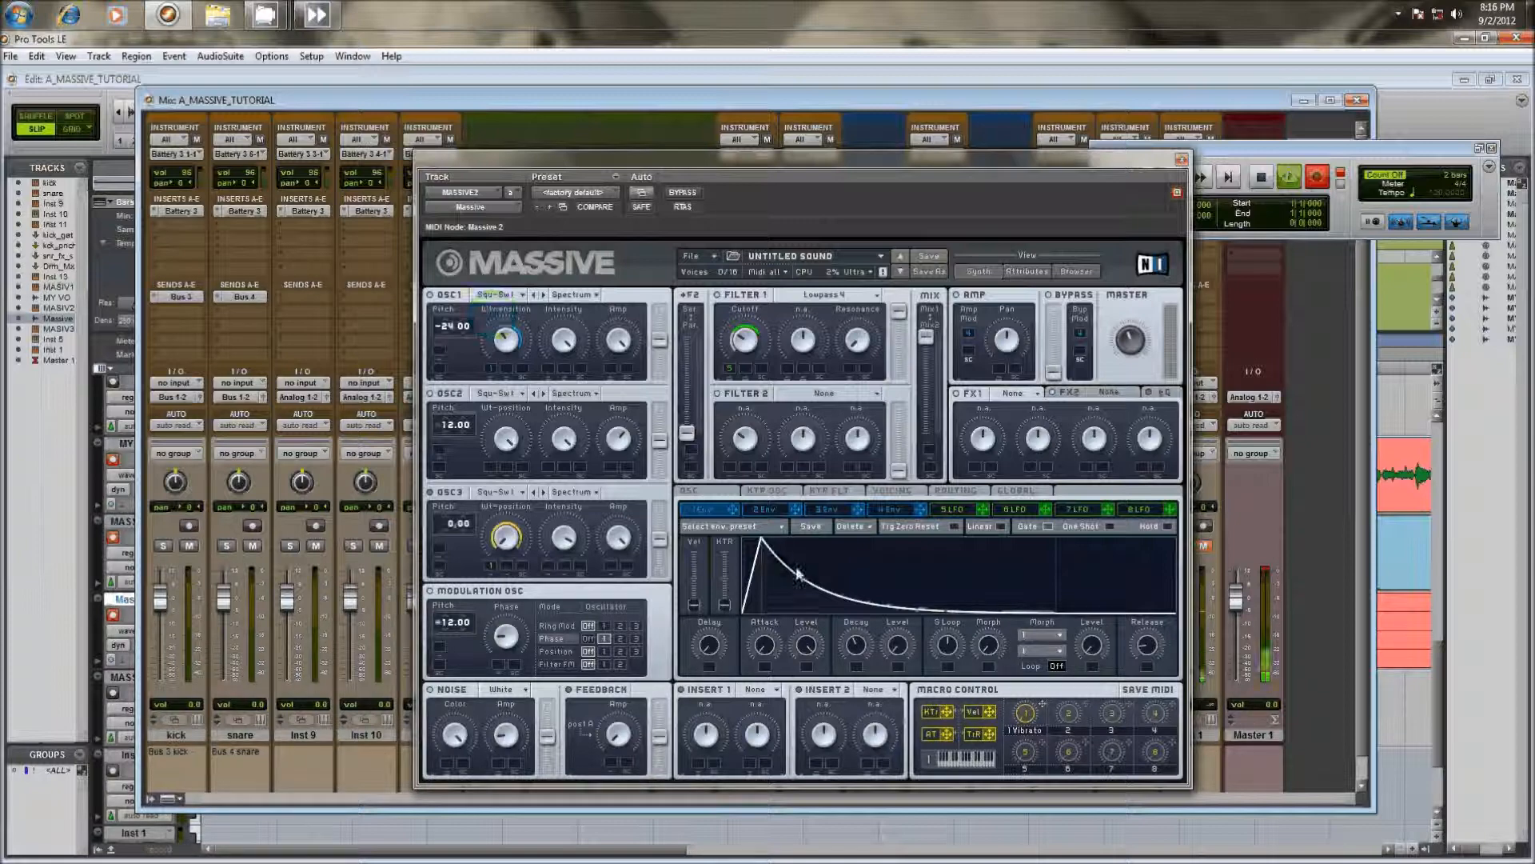
# Adjust the attack time of 4 Env while playing notes, trying a very short attack and ending with a longer one
pyautogui.click(889, 508)
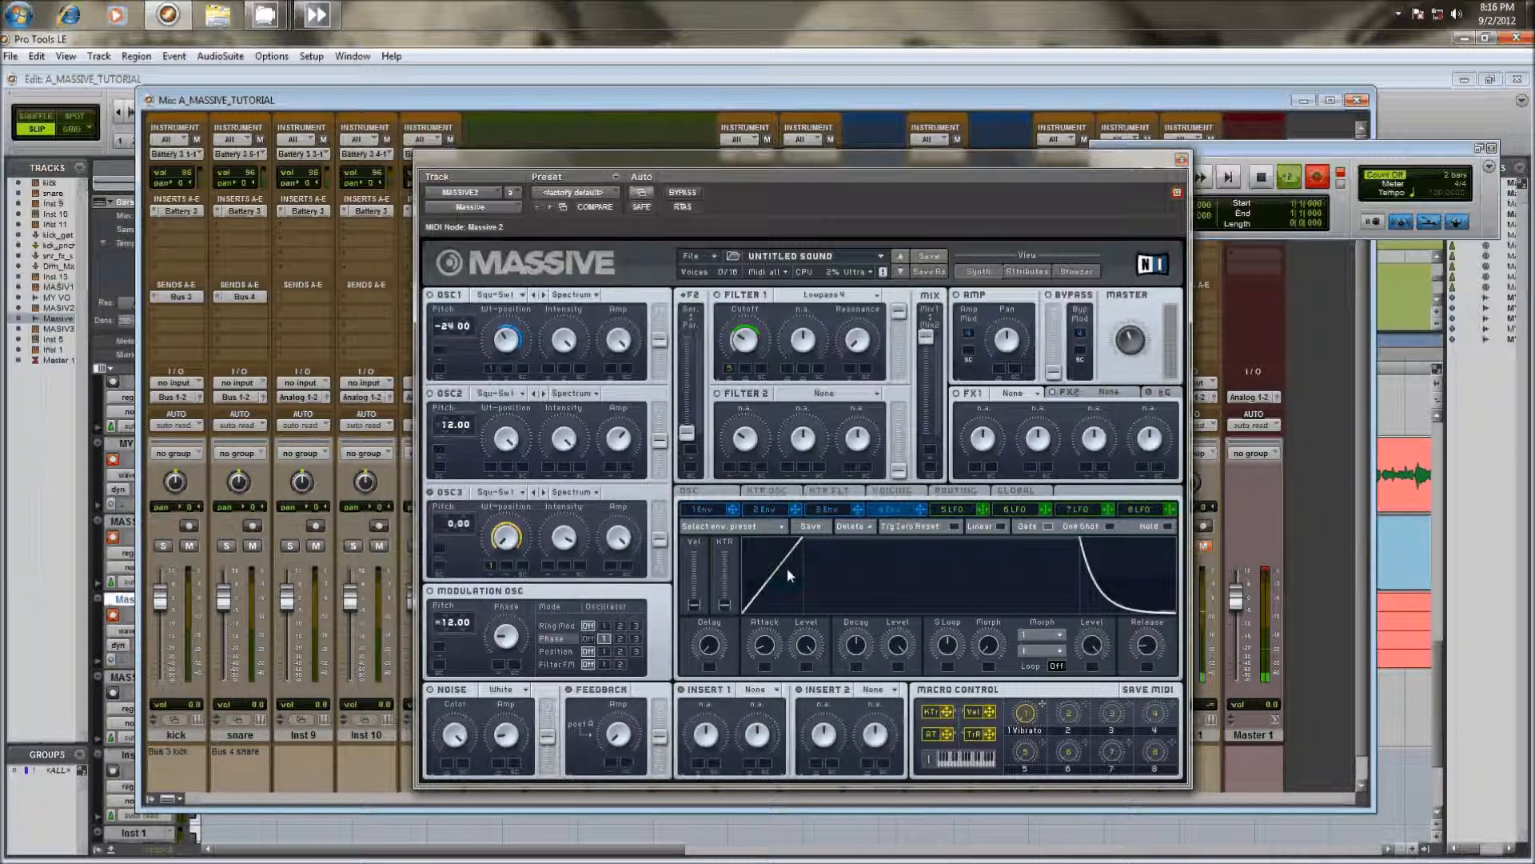
pyautogui.moveTo(788, 564); pyautogui.dragTo(810, 532)
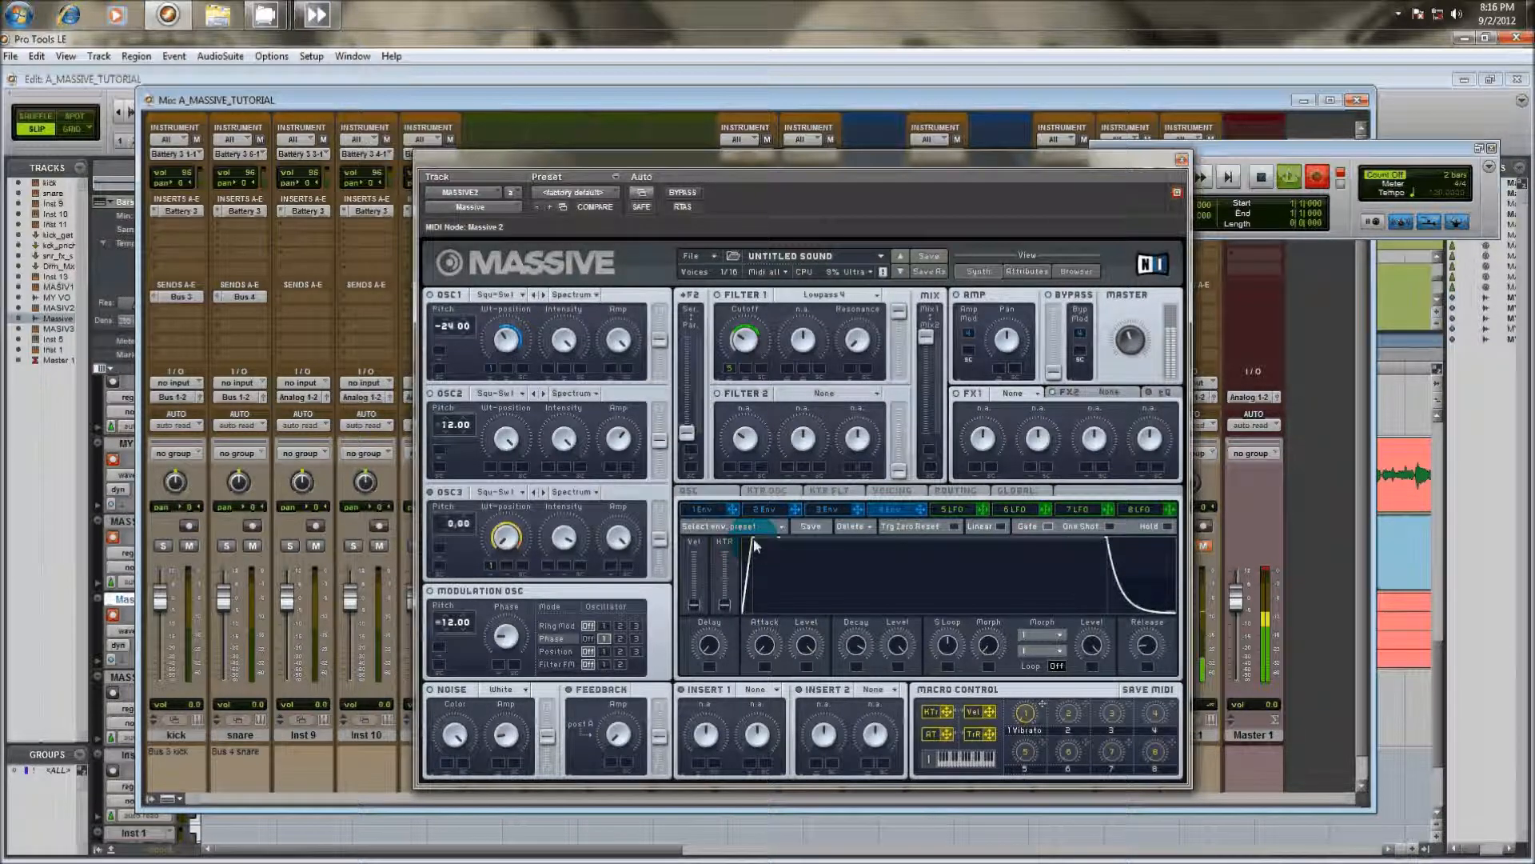
pyautogui.moveTo(756, 555); pyautogui.dragTo(822, 544)
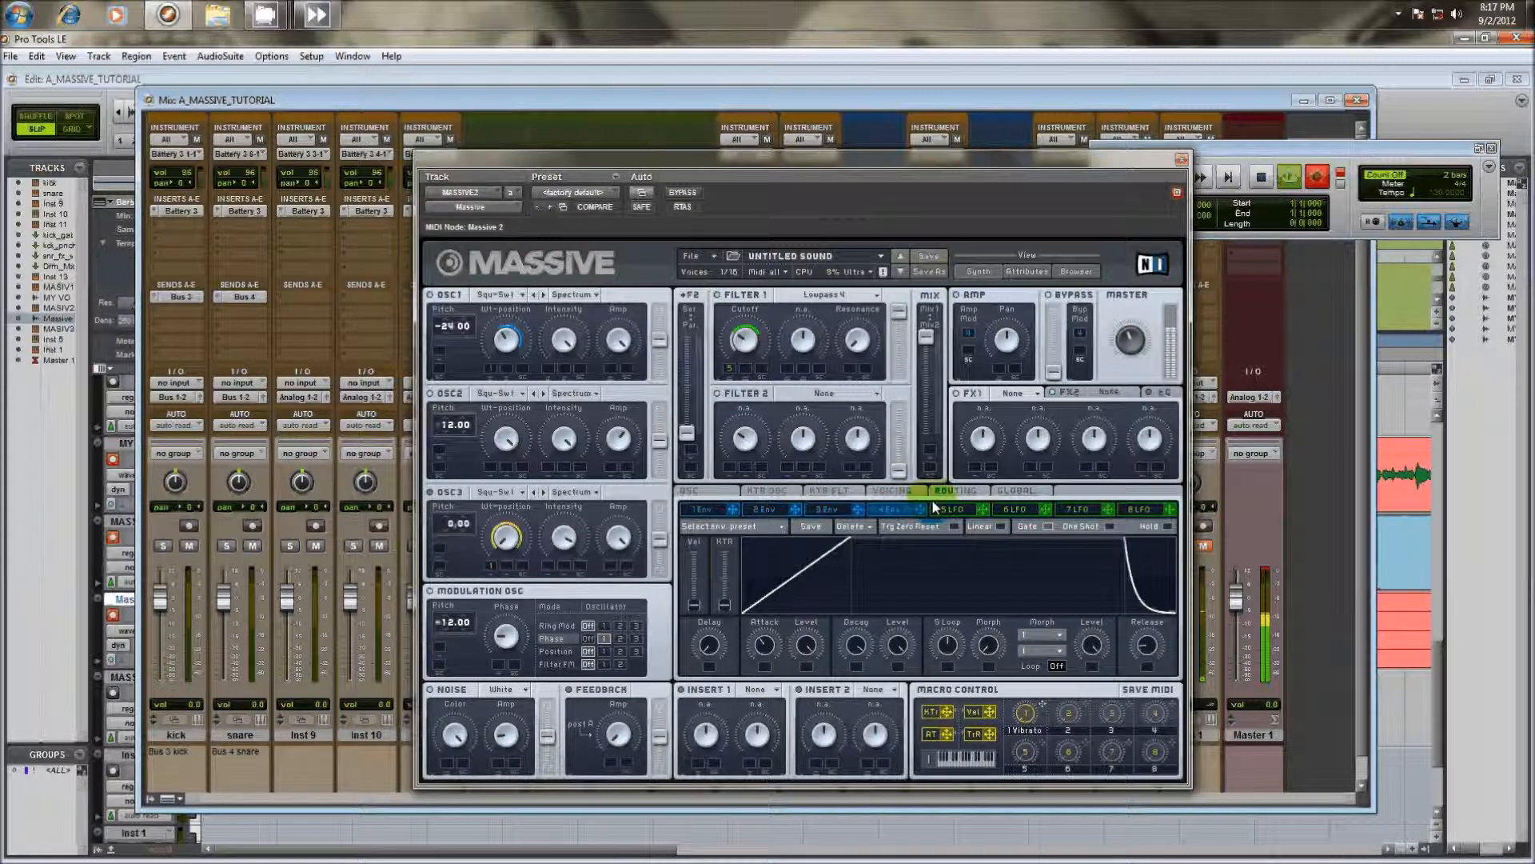
# Replace 5 LFO with 1 Env as the Filter 1 cutoff modulator and reshape the envelope's attack curve
pyautogui.click(735, 509)
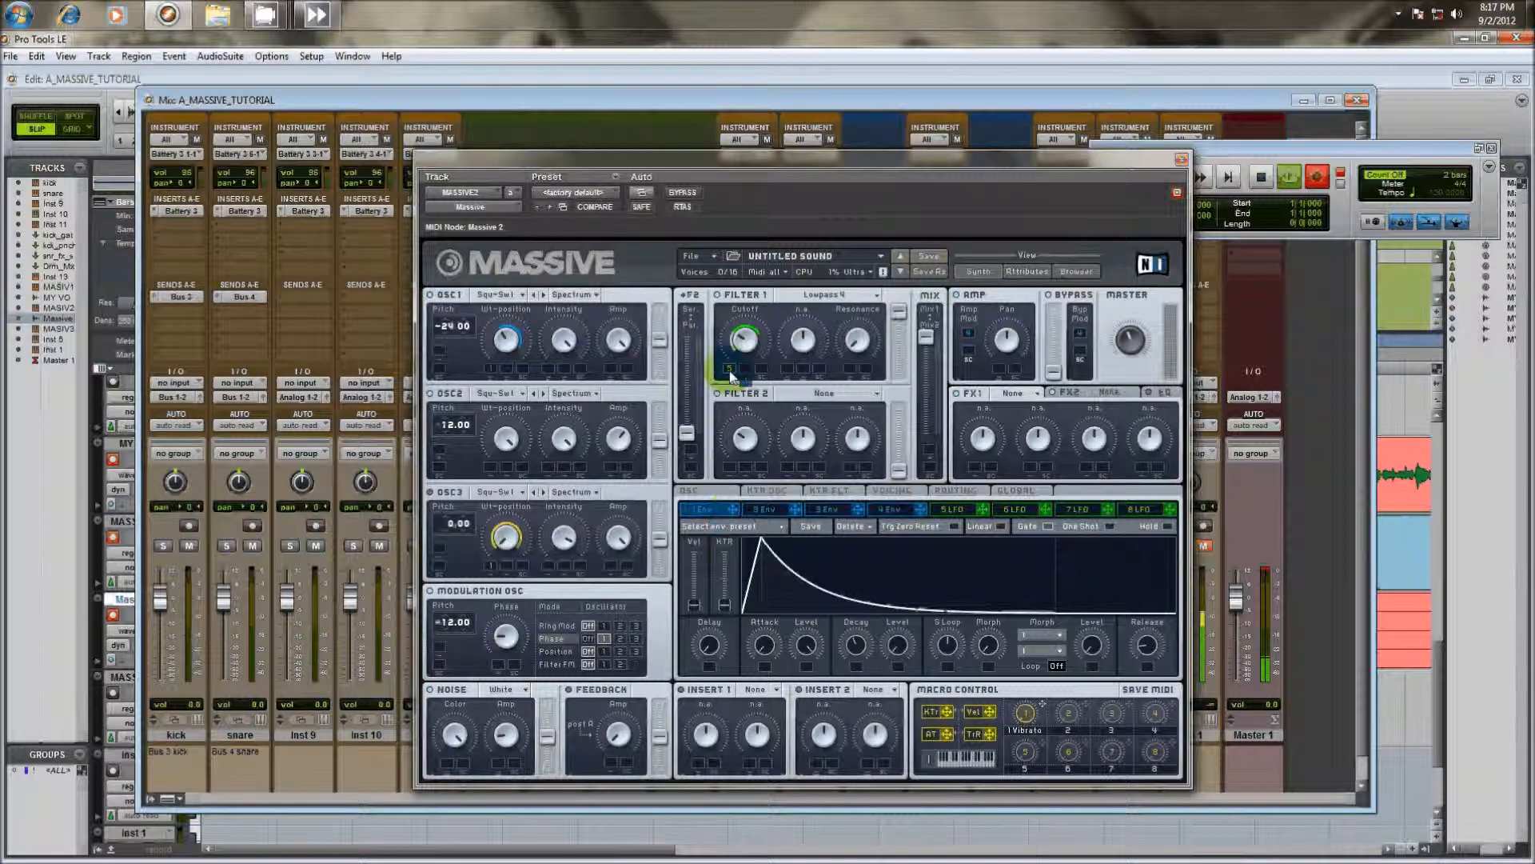
pyautogui.moveTo(731, 377); pyautogui.dragTo(729, 370)
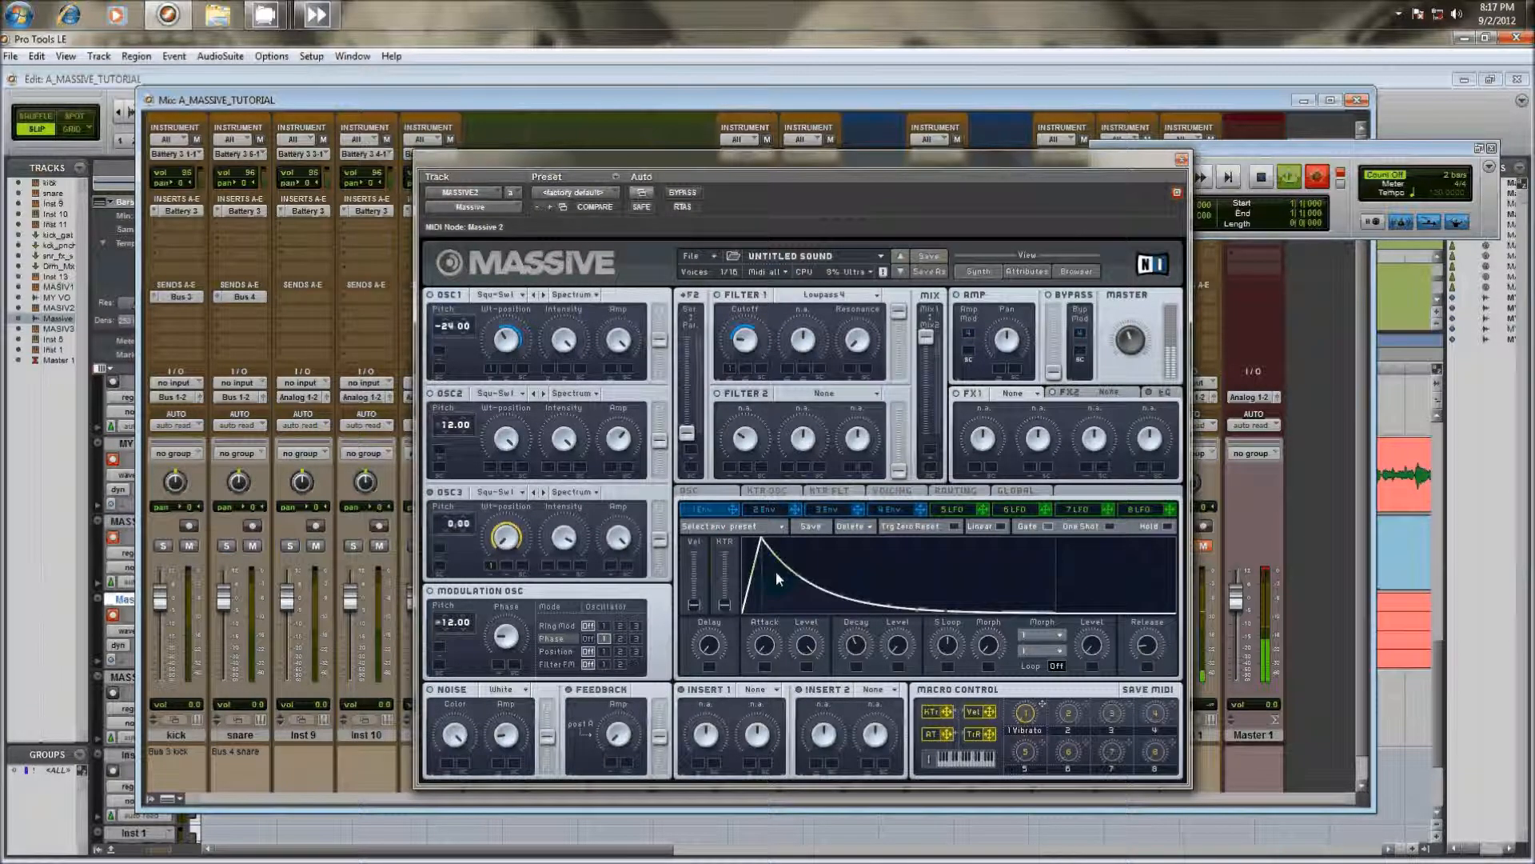
pyautogui.moveTo(776, 571); pyautogui.dragTo(971, 518)
pyautogui.click(760, 509)
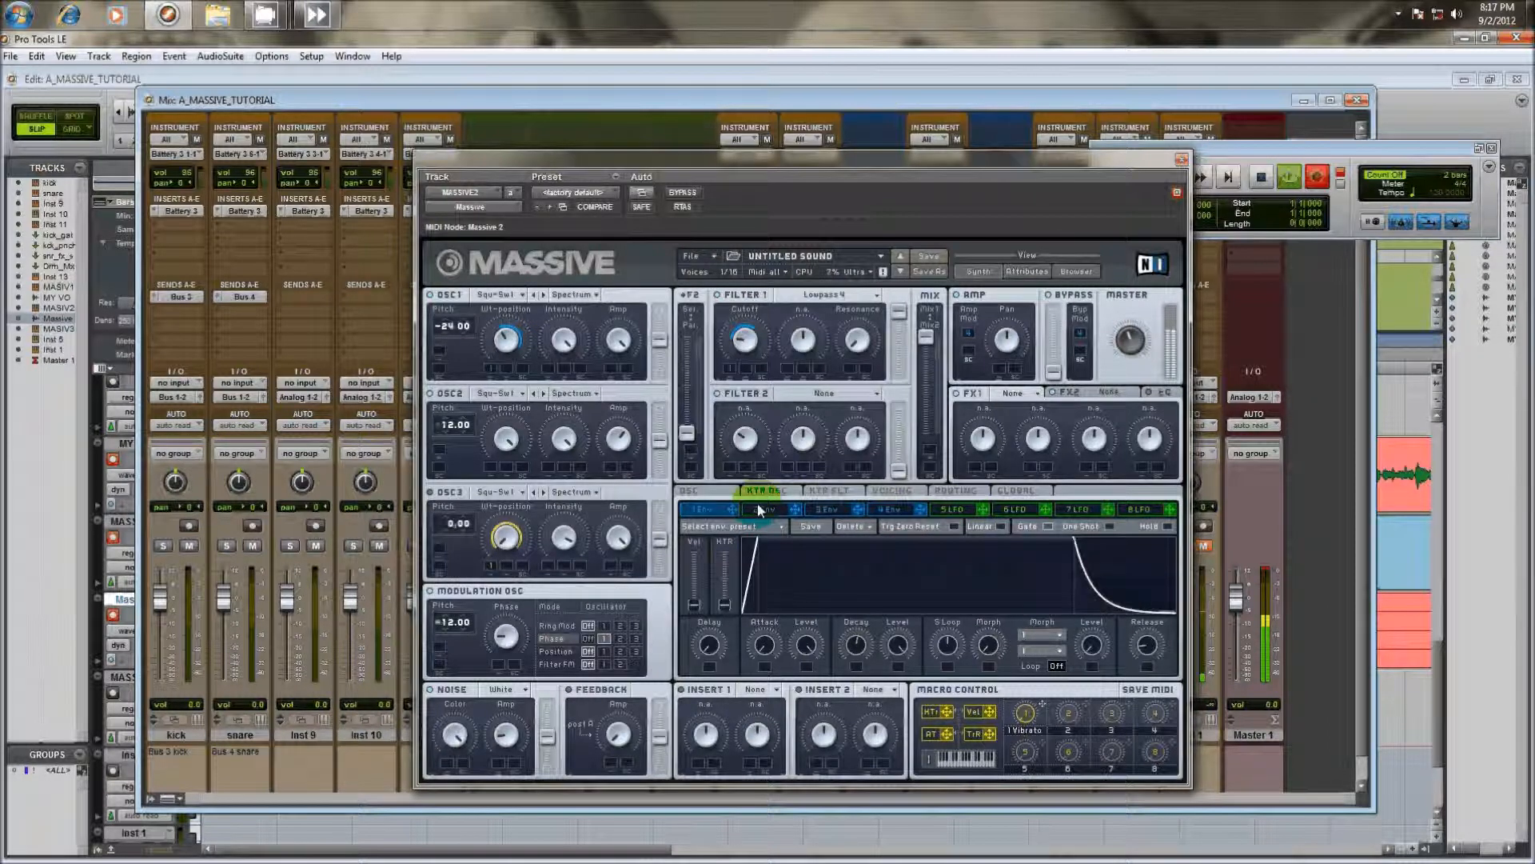
pyautogui.moveTo(758, 504); pyautogui.dragTo(756, 661)
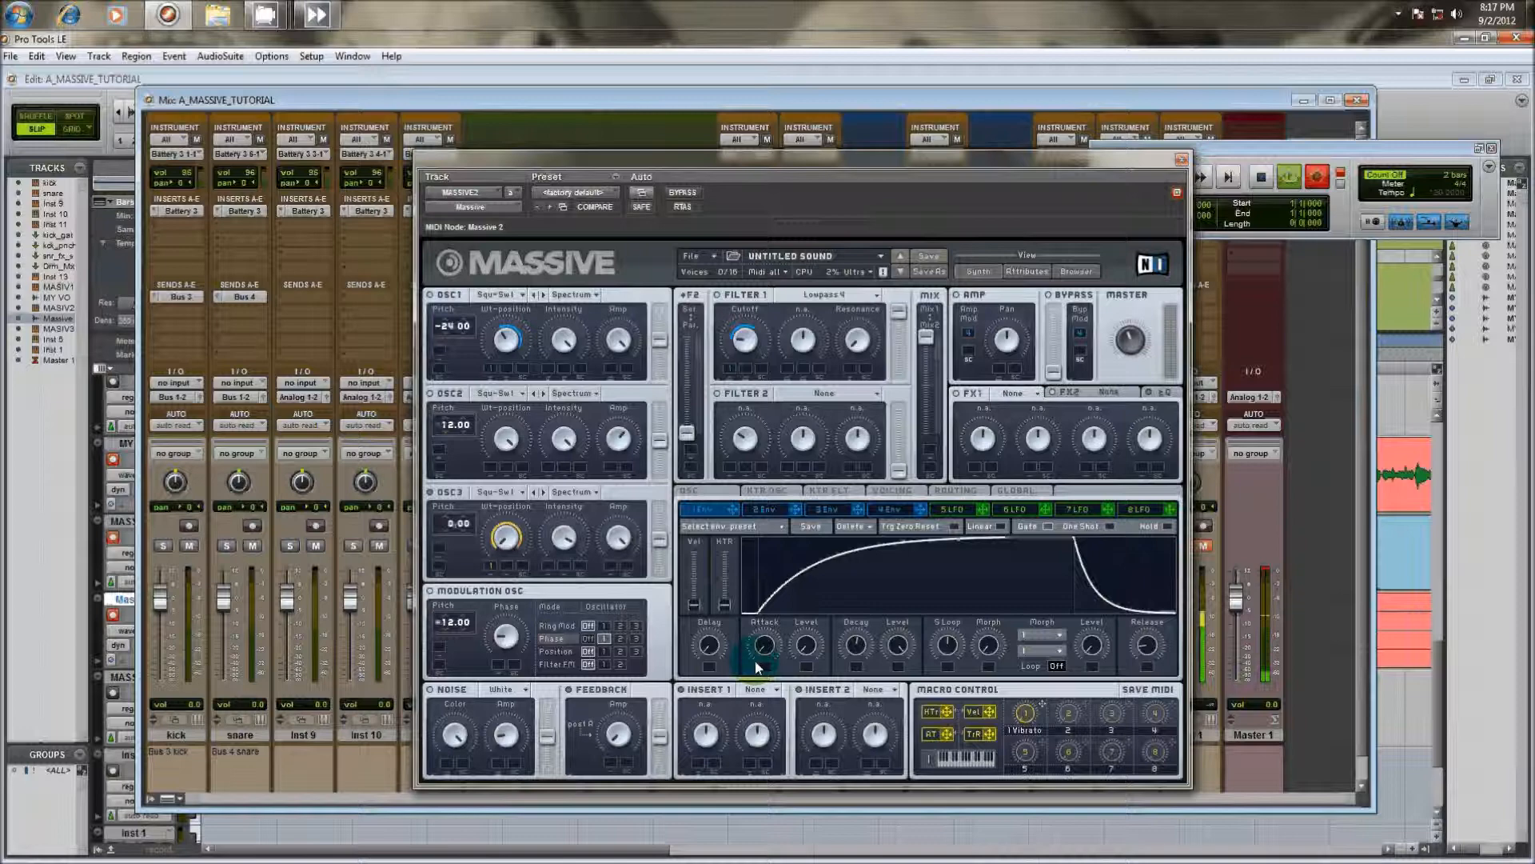
# Look over the FX1 effect list, the oscillator and routing pages, and the EQ section's controls
pyautogui.click(1027, 387)
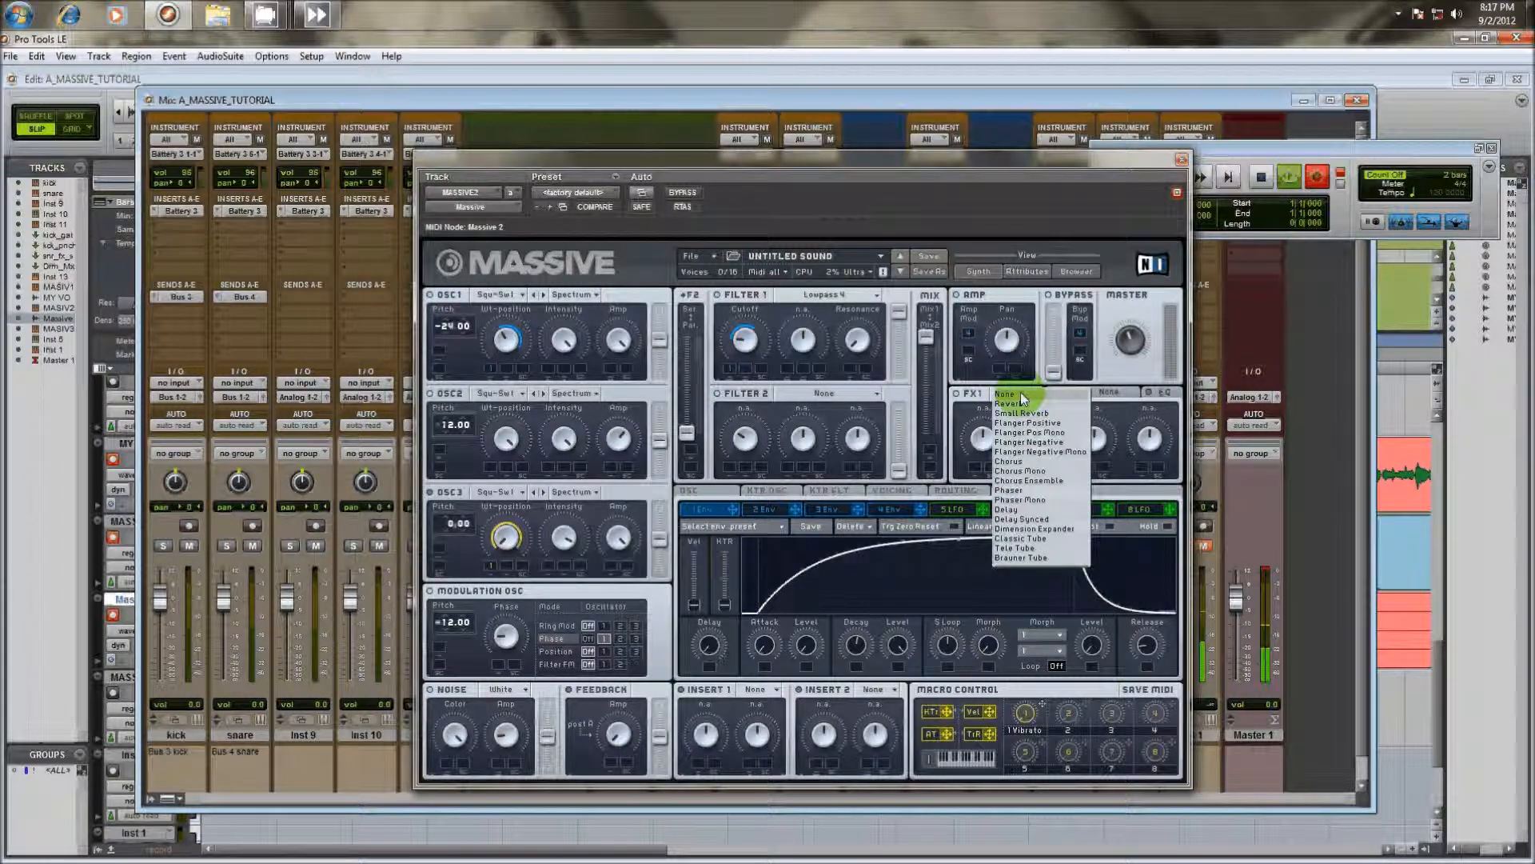
pyautogui.click(1095, 227)
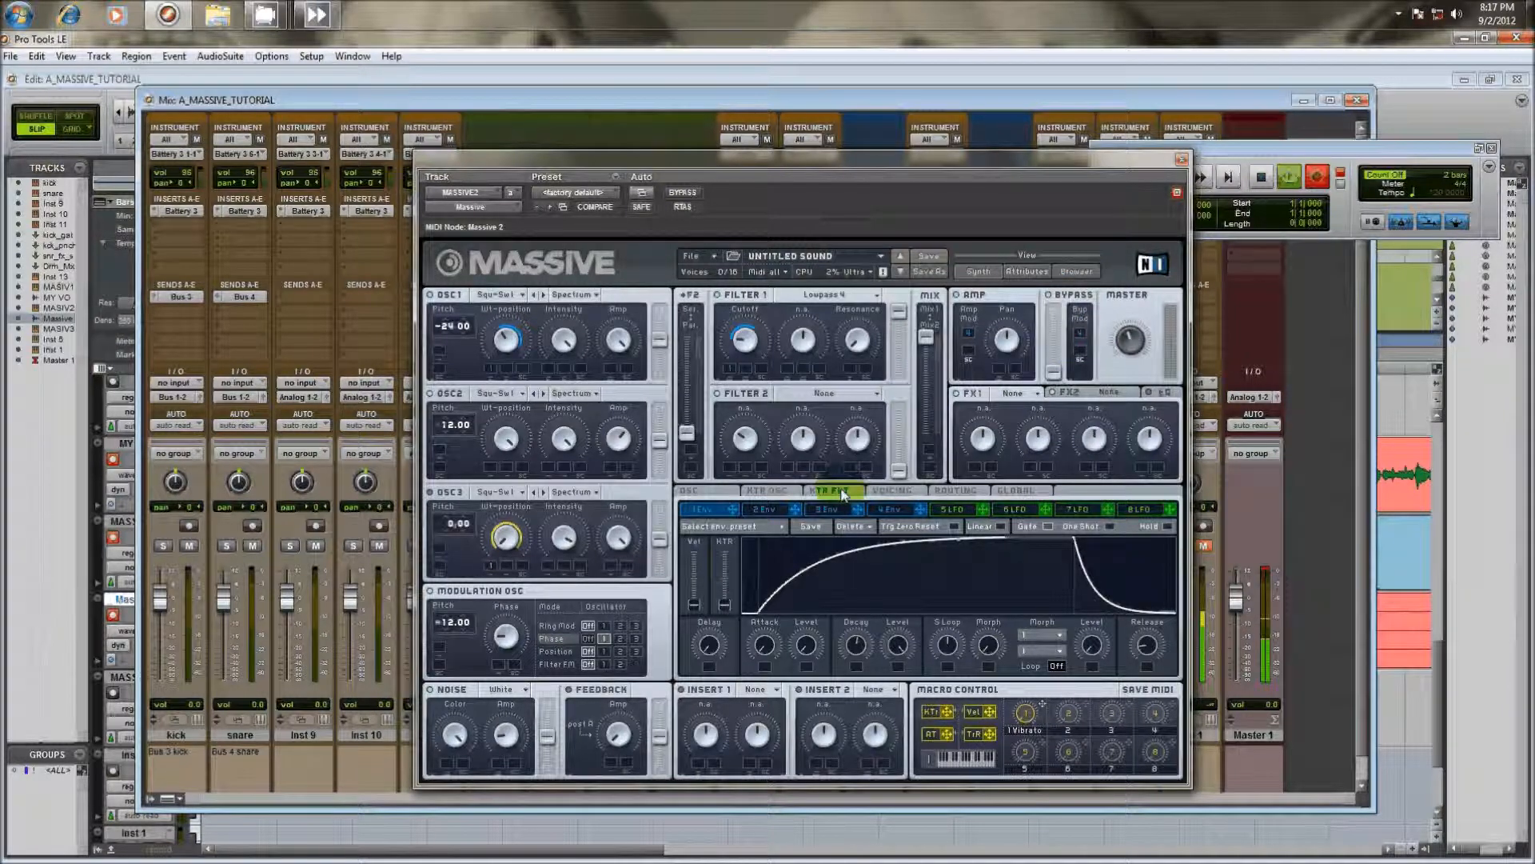
pyautogui.click(718, 495)
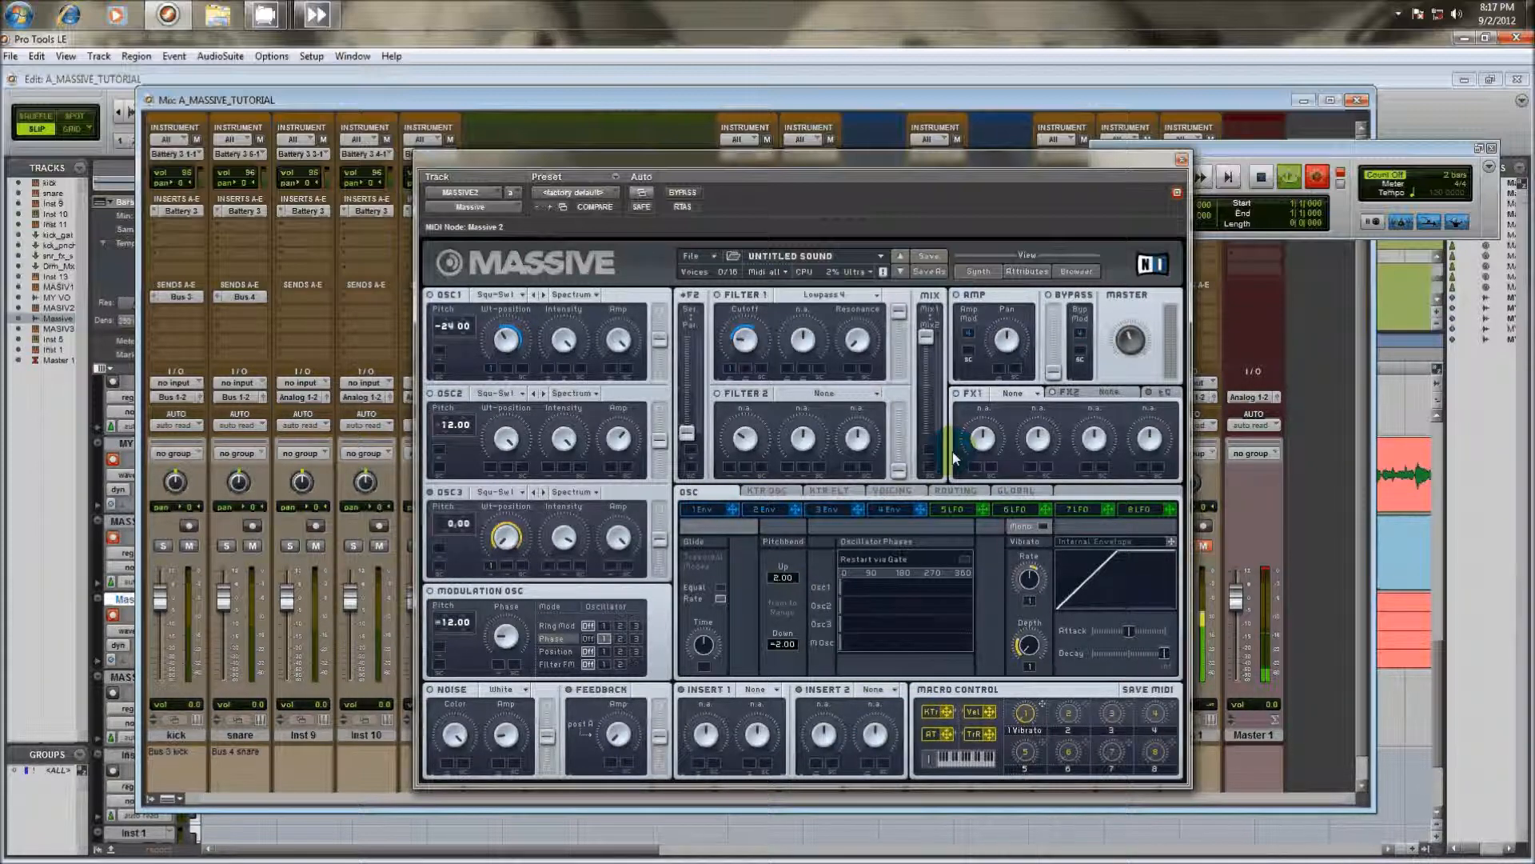
pyautogui.click(982, 442)
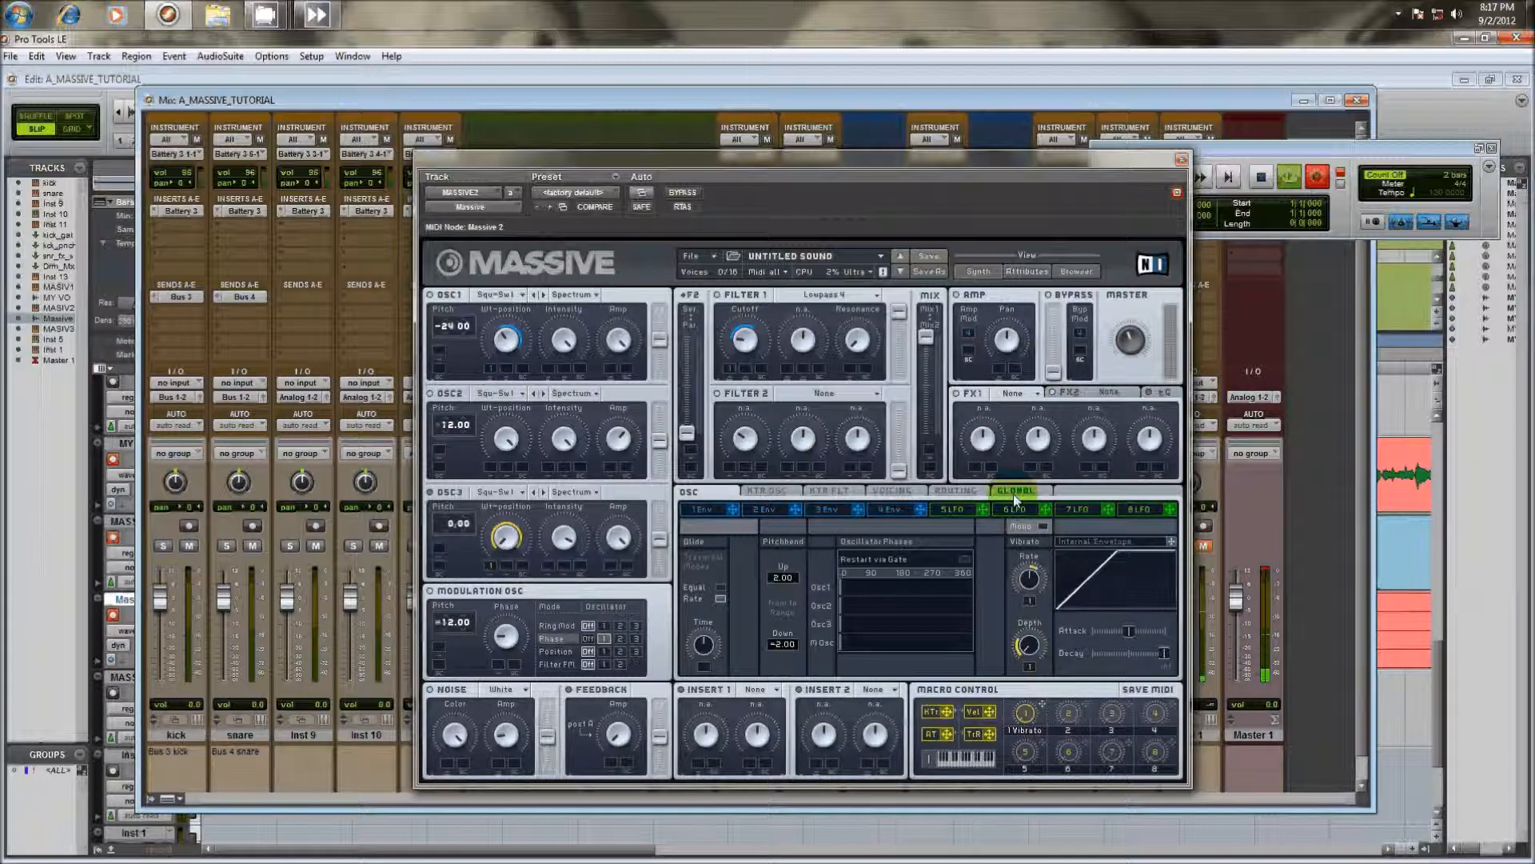
pyautogui.click(968, 492)
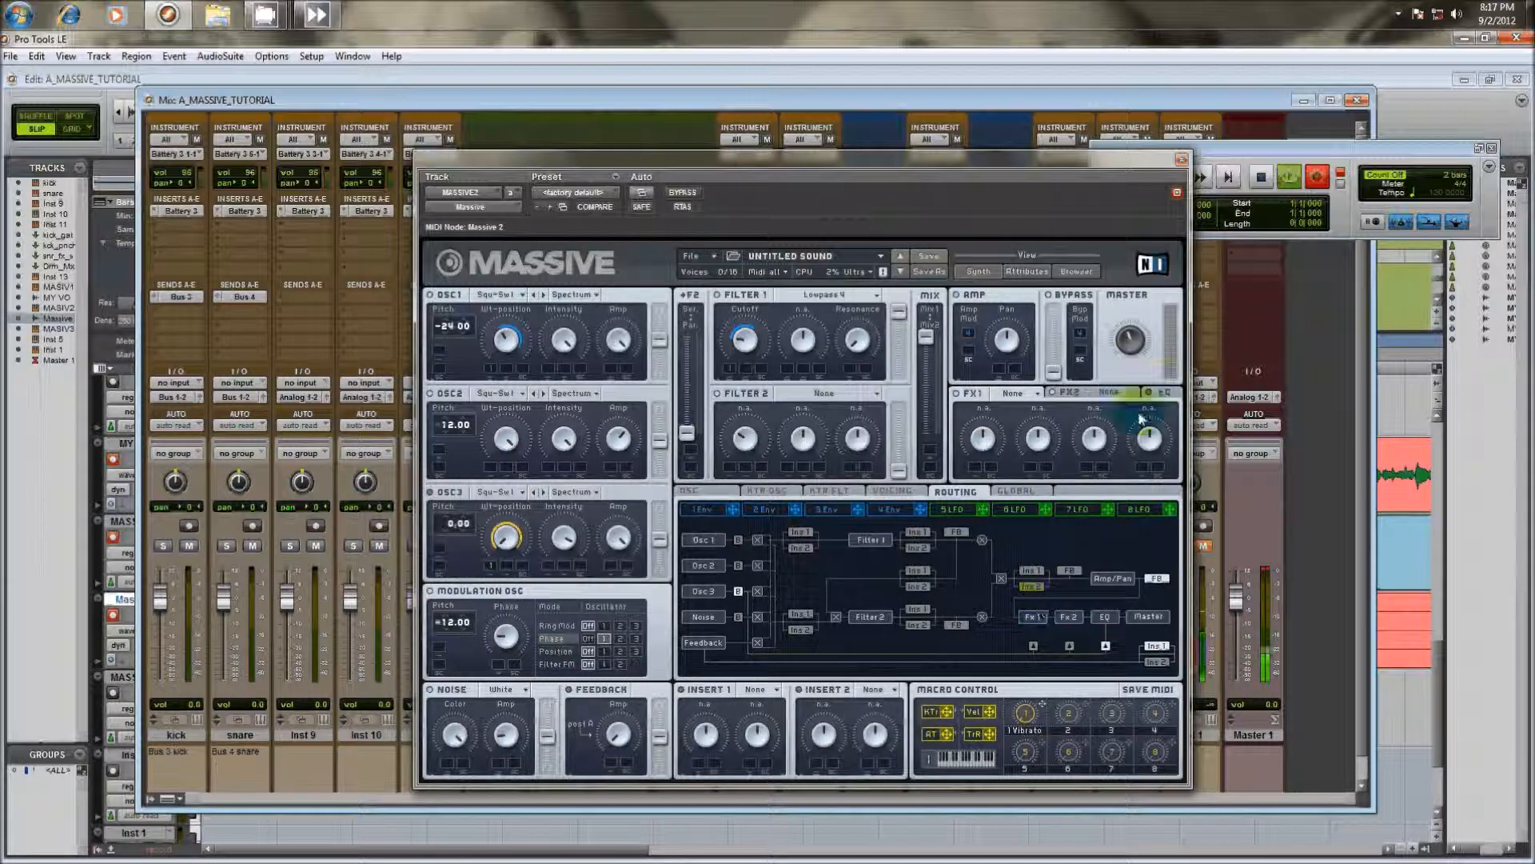
pyautogui.click(1165, 392)
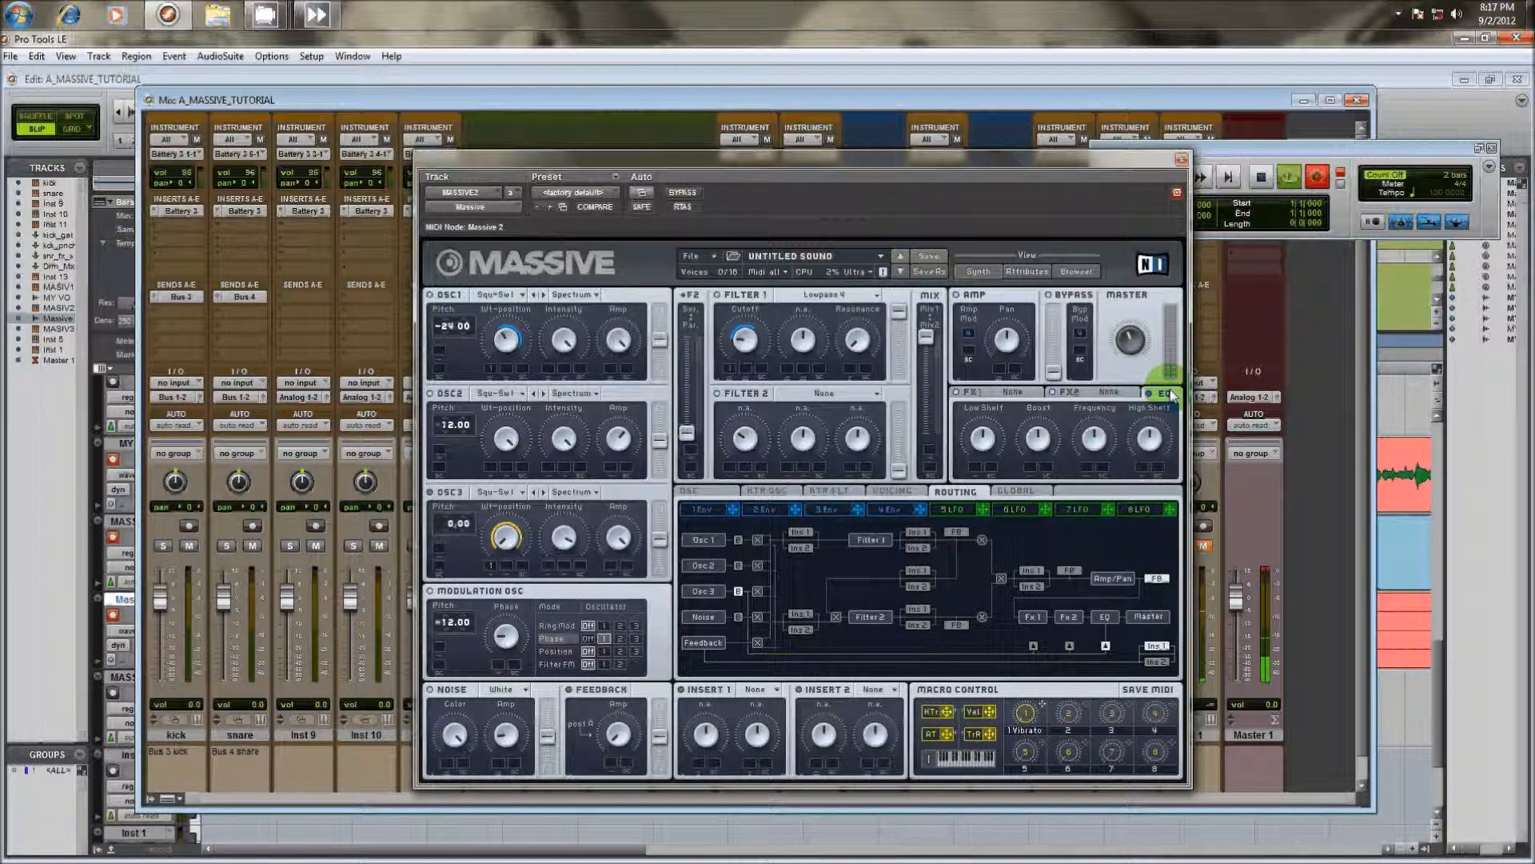
# Set the oscillators' pitchbend Up range first to 12.00 and finally to 24.00
pyautogui.click(704, 493)
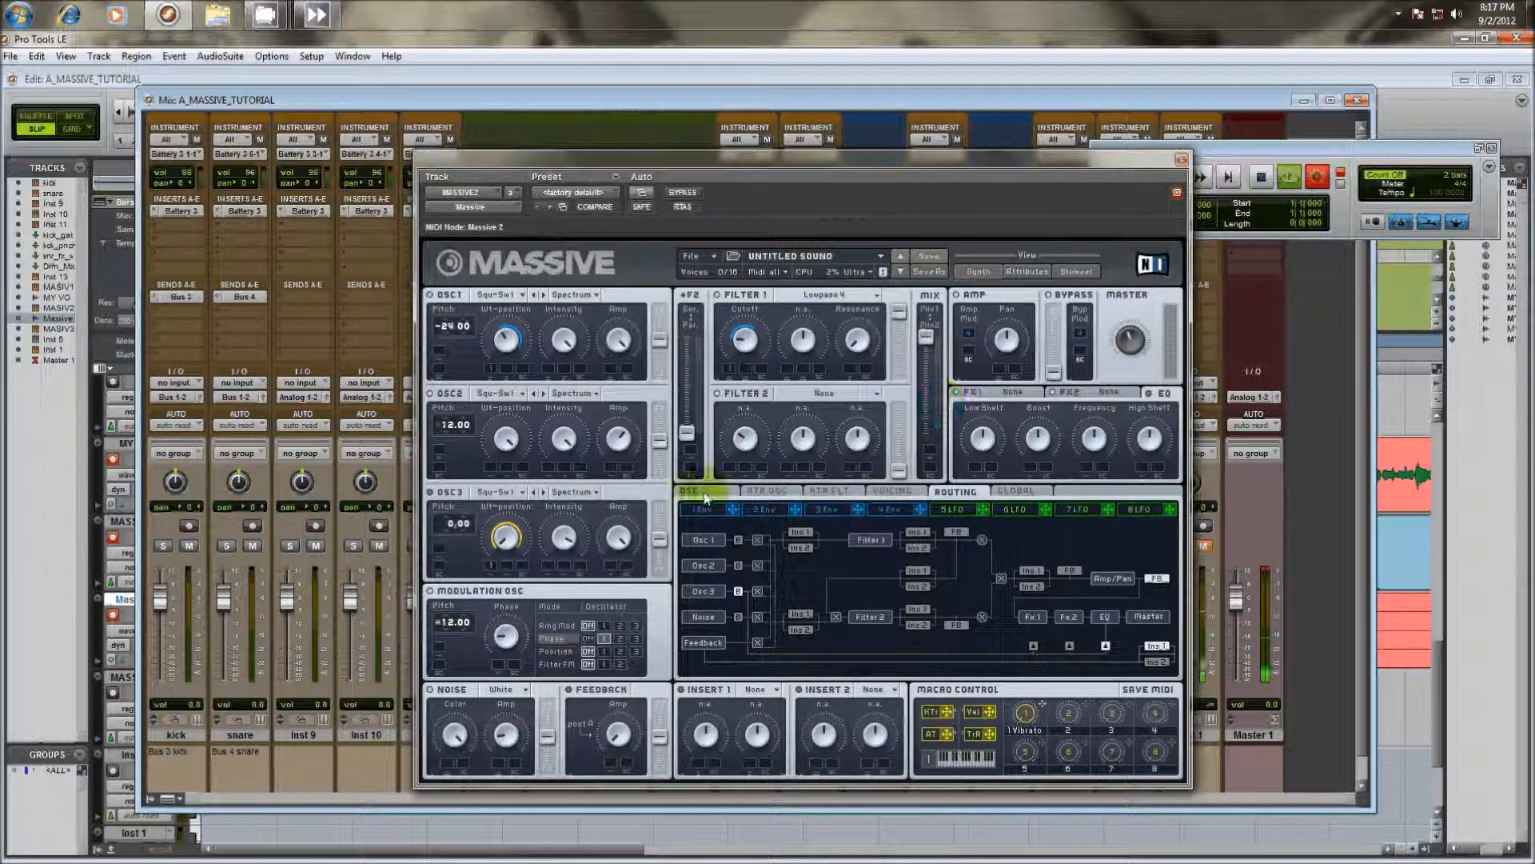
pyautogui.click(769, 494)
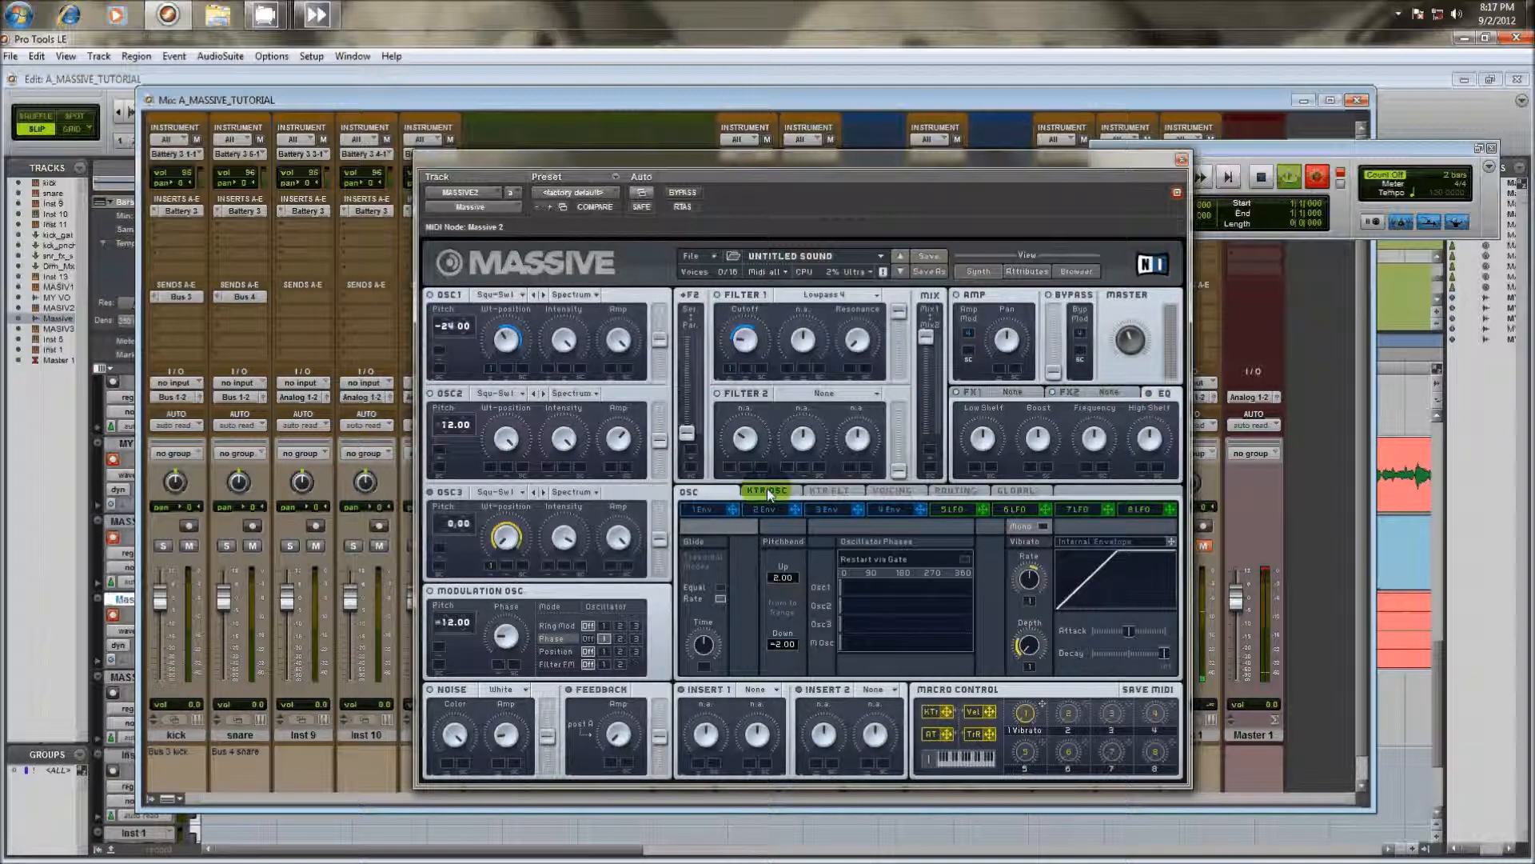
pyautogui.click(864, 702)
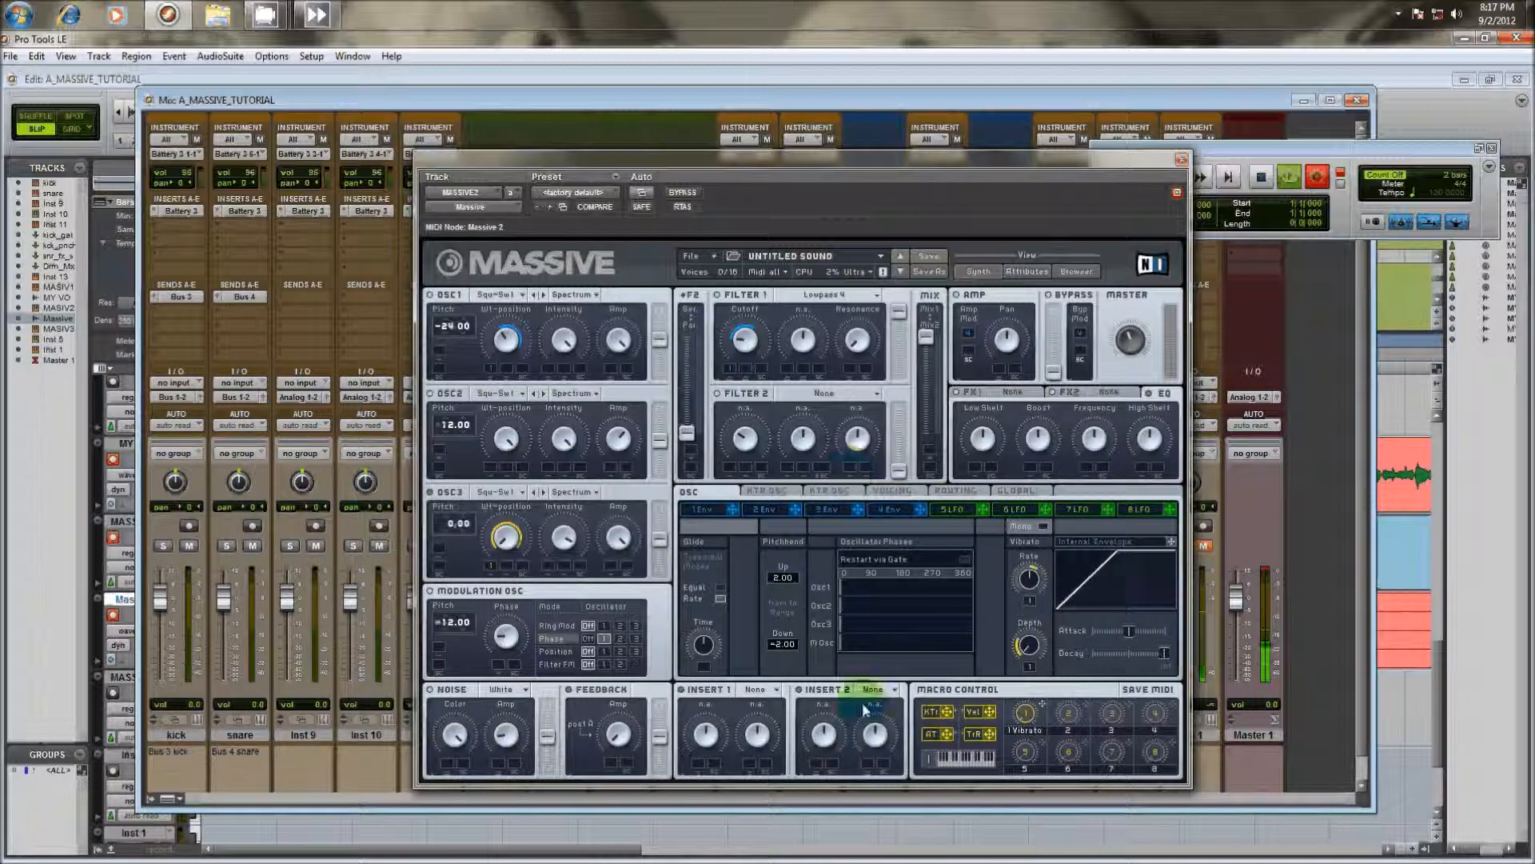
pyautogui.click(772, 574)
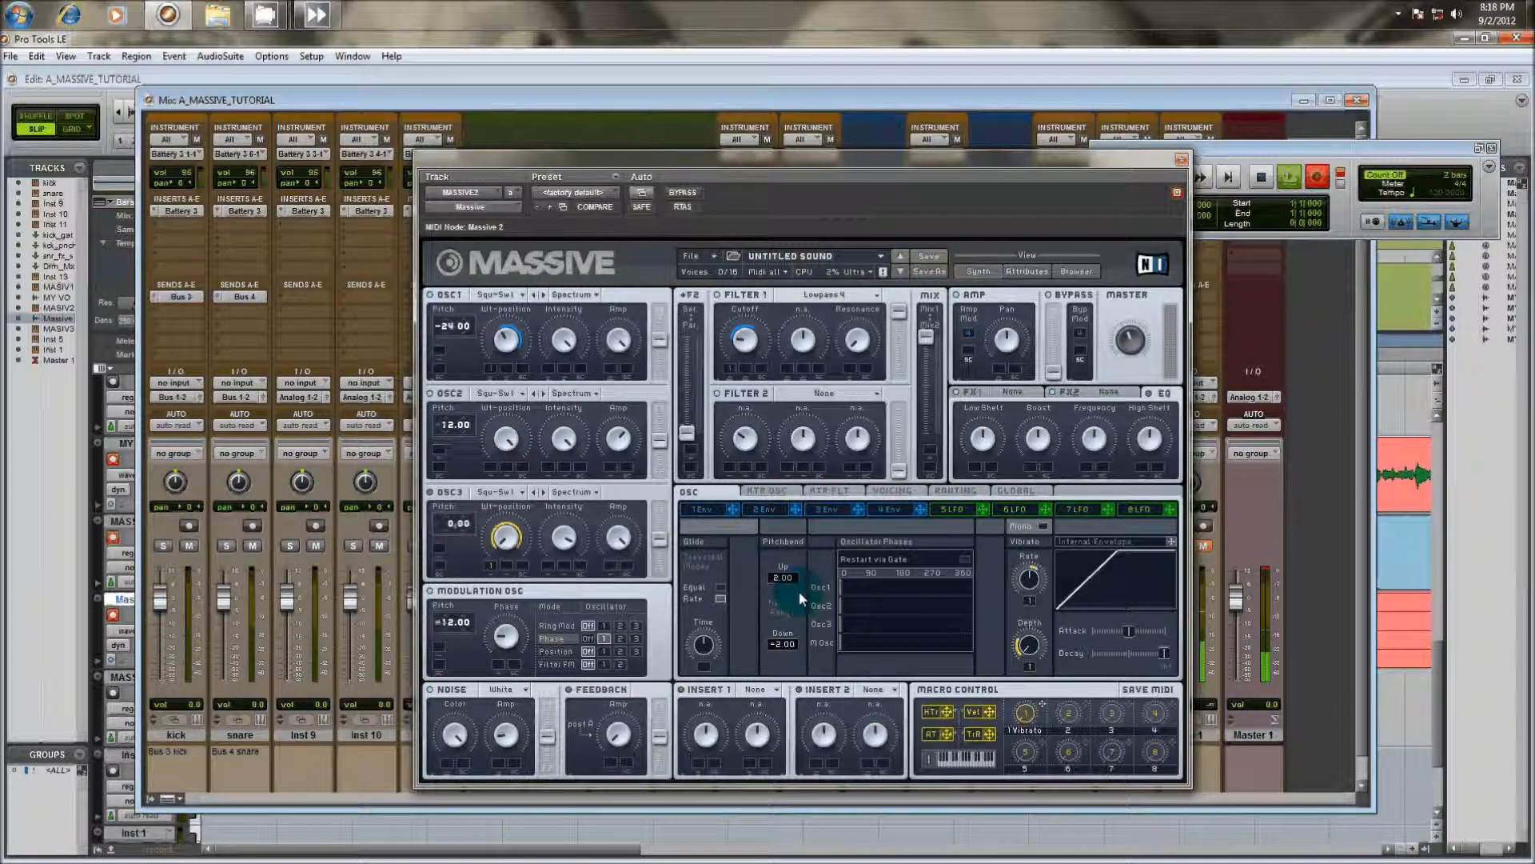
pyautogui.moveTo(781, 575); pyautogui.dragTo(784, 568)
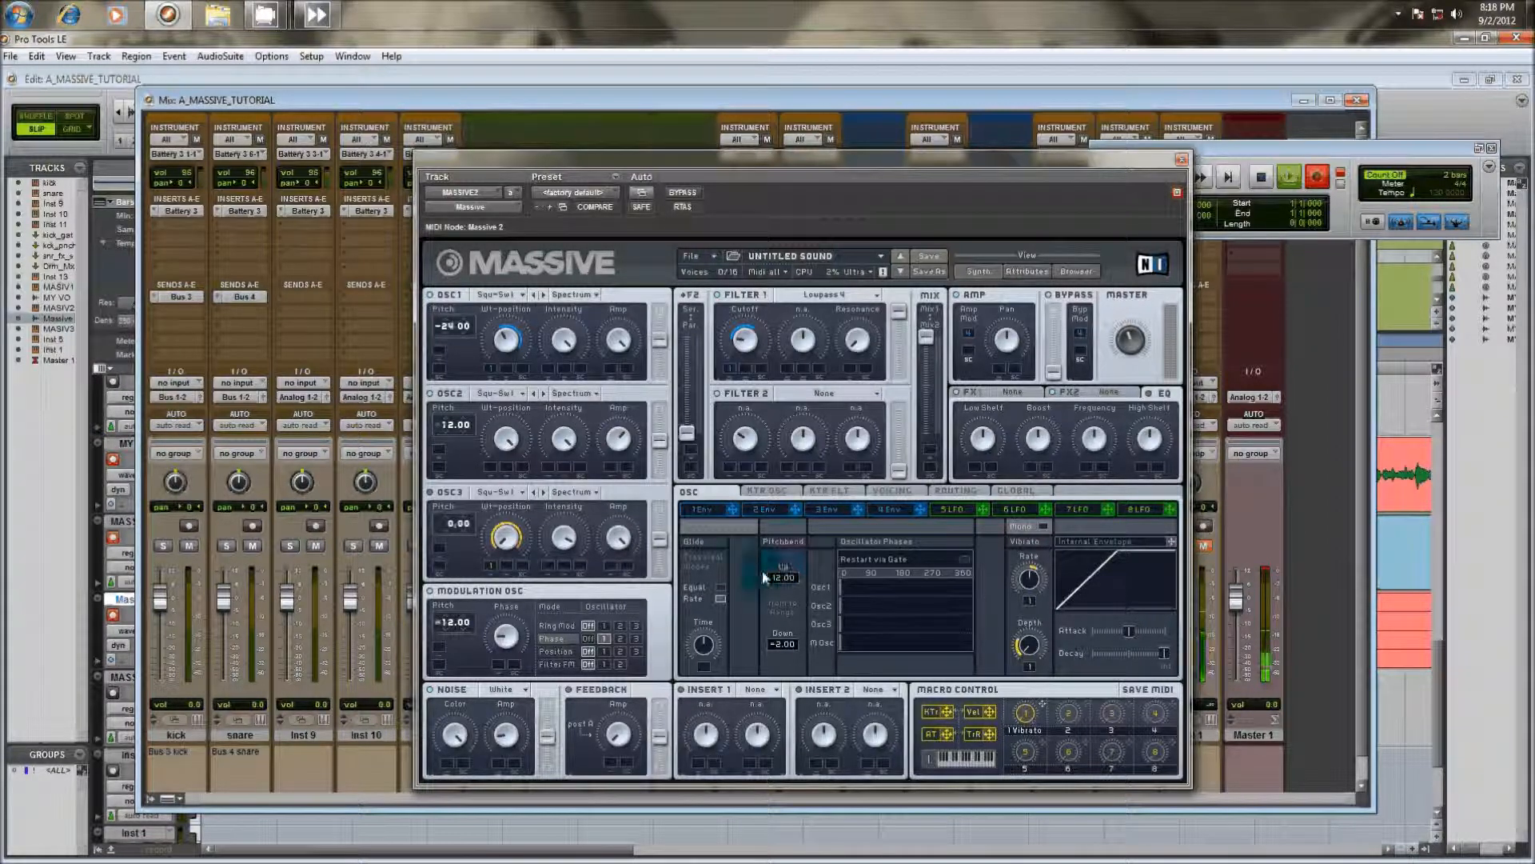
pyautogui.moveTo(780, 577); pyautogui.dragTo(779, 555)
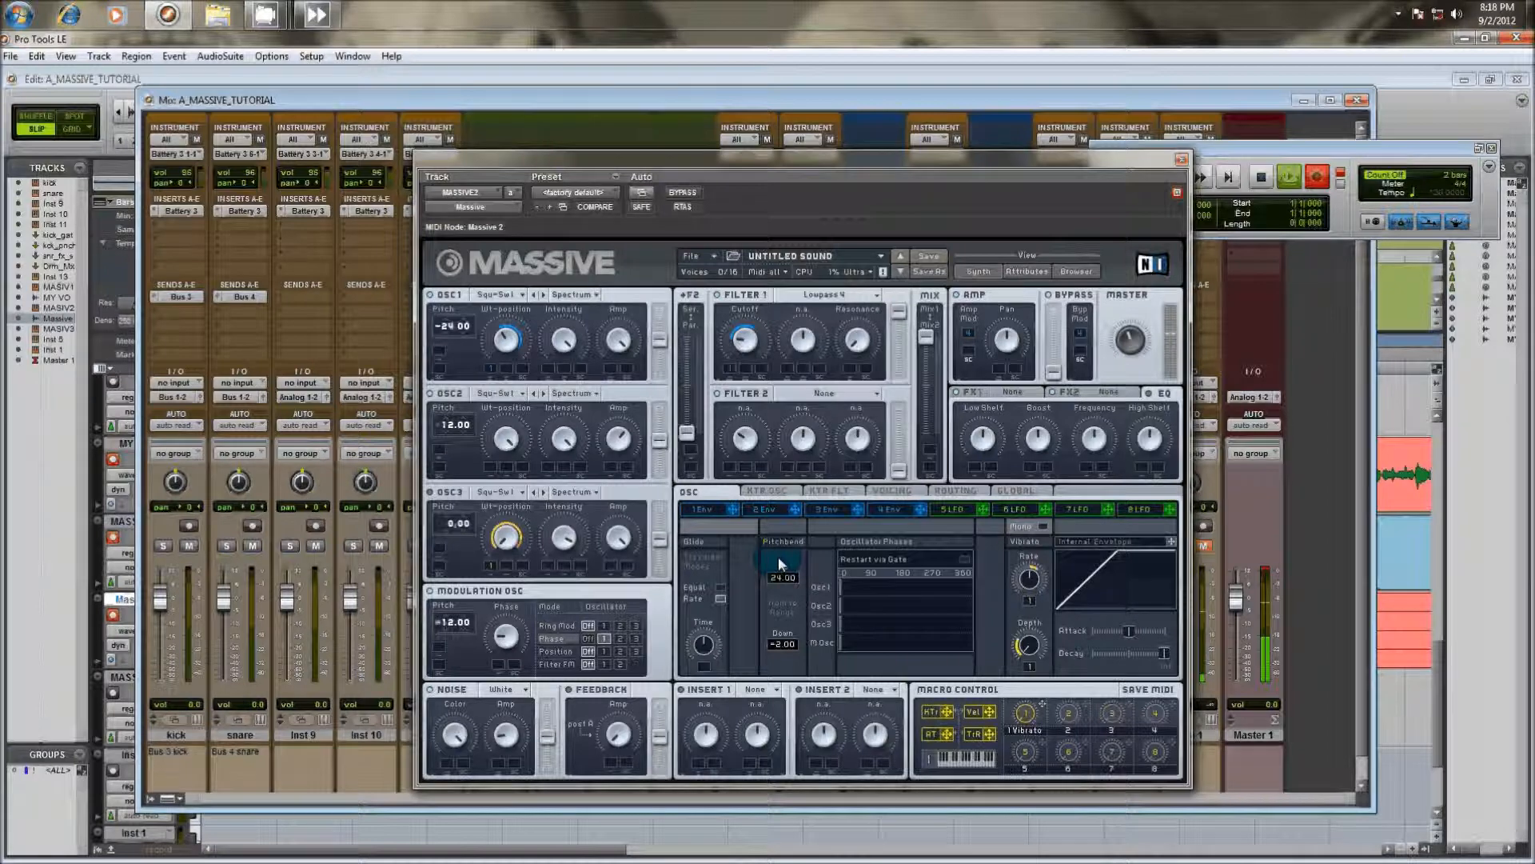
# Load the Tele Tube effect in FX1 and adjust its Dry/Wet amount
pyautogui.click(1028, 396)
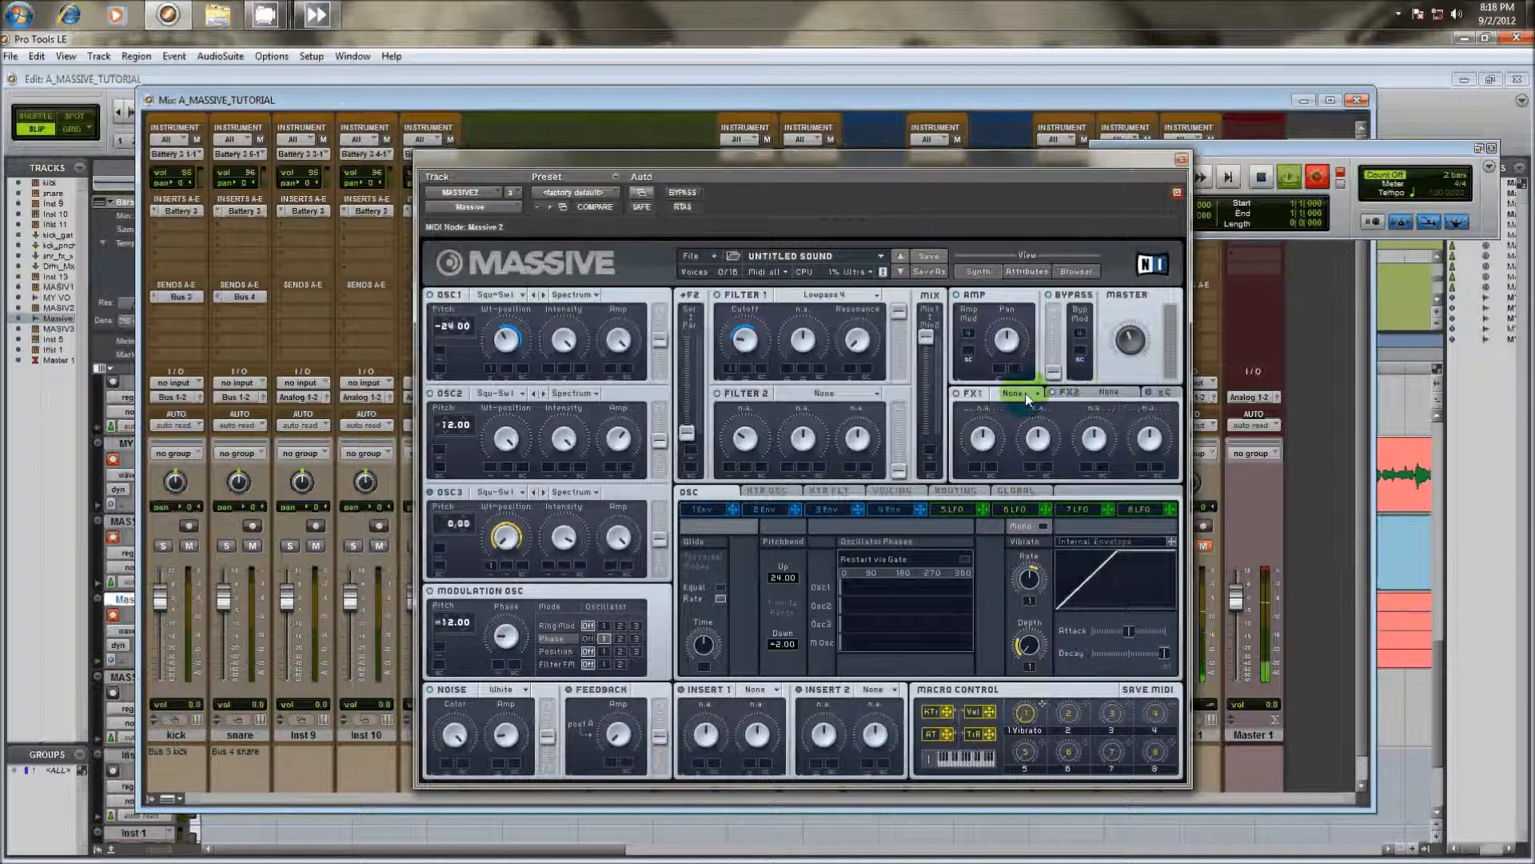
pyautogui.click(1028, 396)
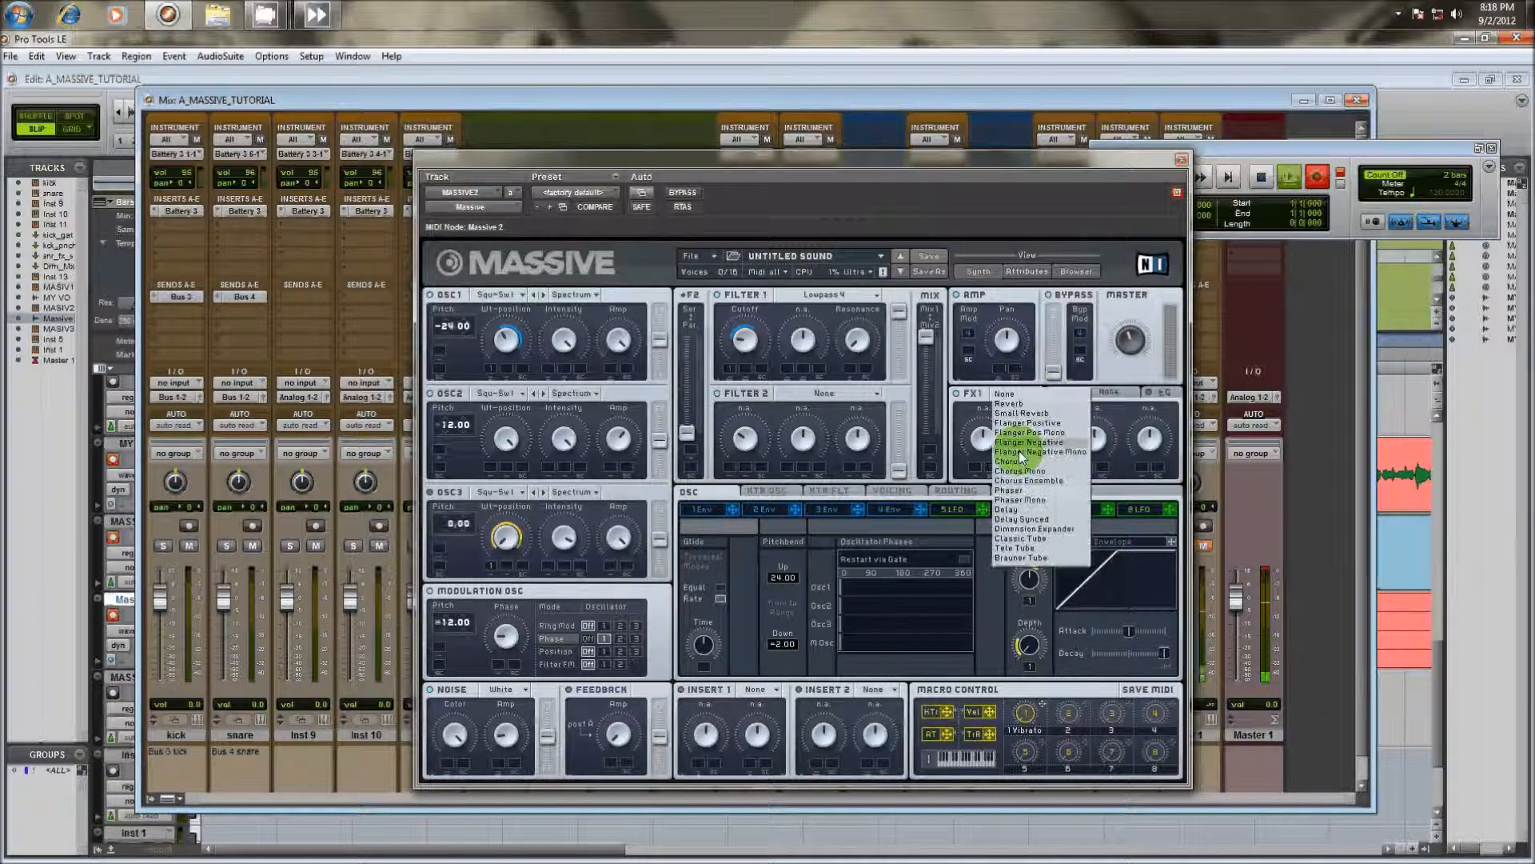
pyautogui.click(1014, 544)
pyautogui.moveTo(984, 442); pyautogui.dragTo(986, 464)
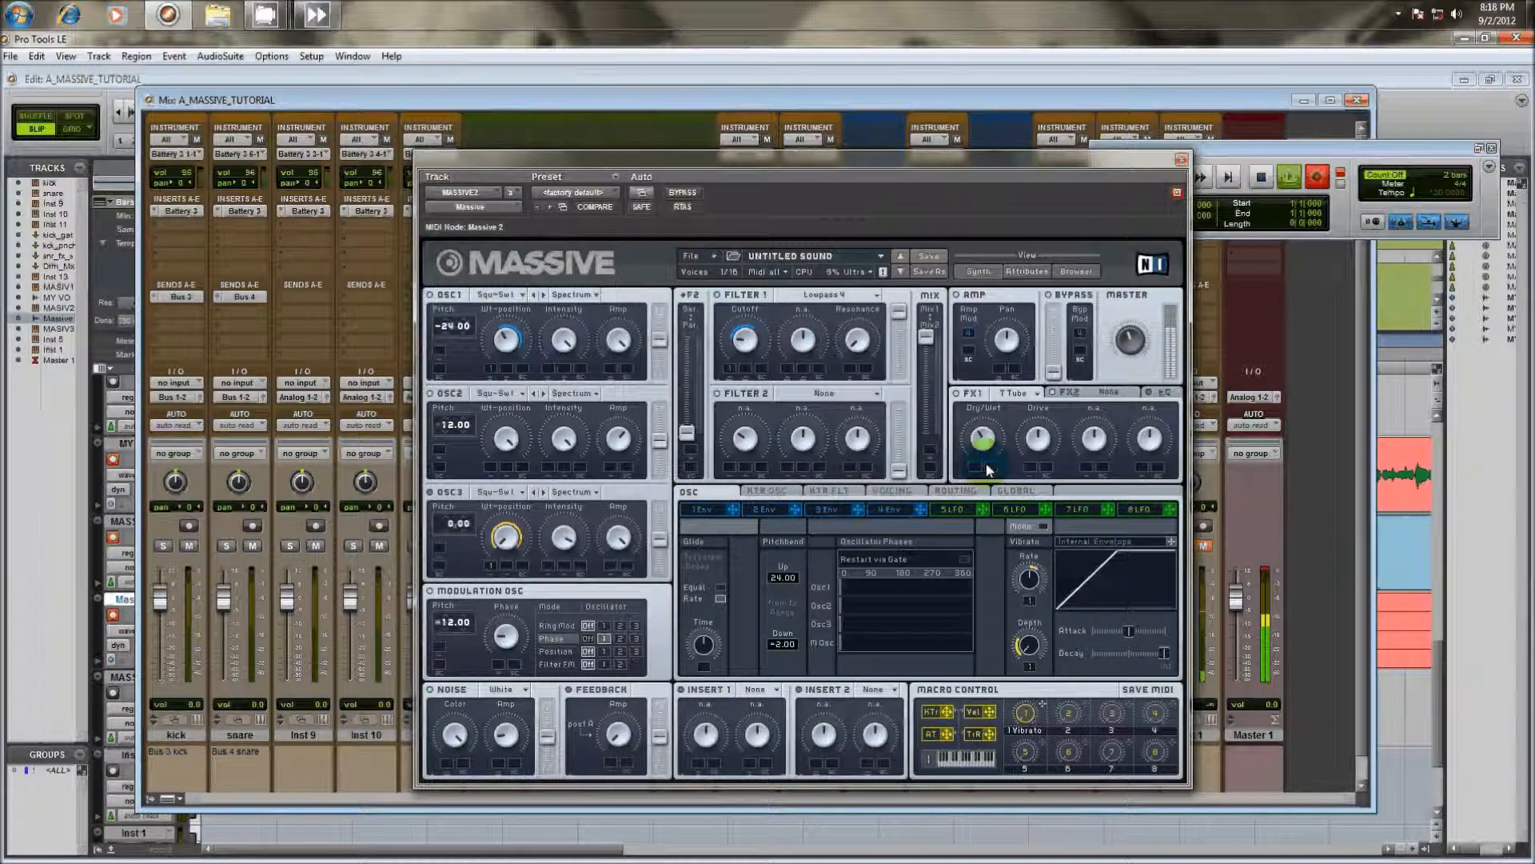
# Load Dimension Expander in FX2 and bring up the EQ controls
pyautogui.click(1107, 393)
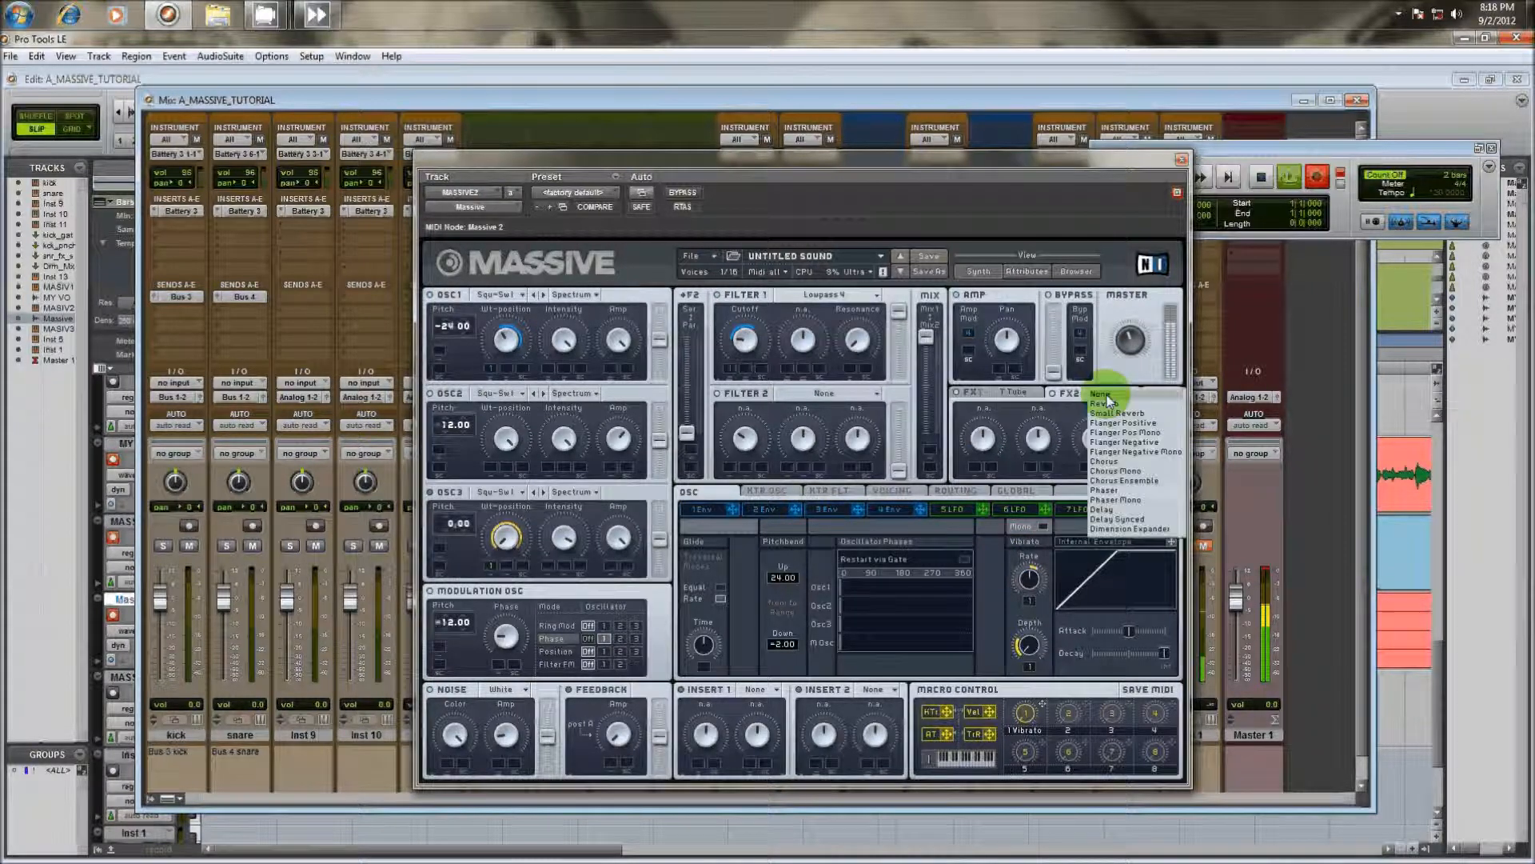
pyautogui.click(1111, 529)
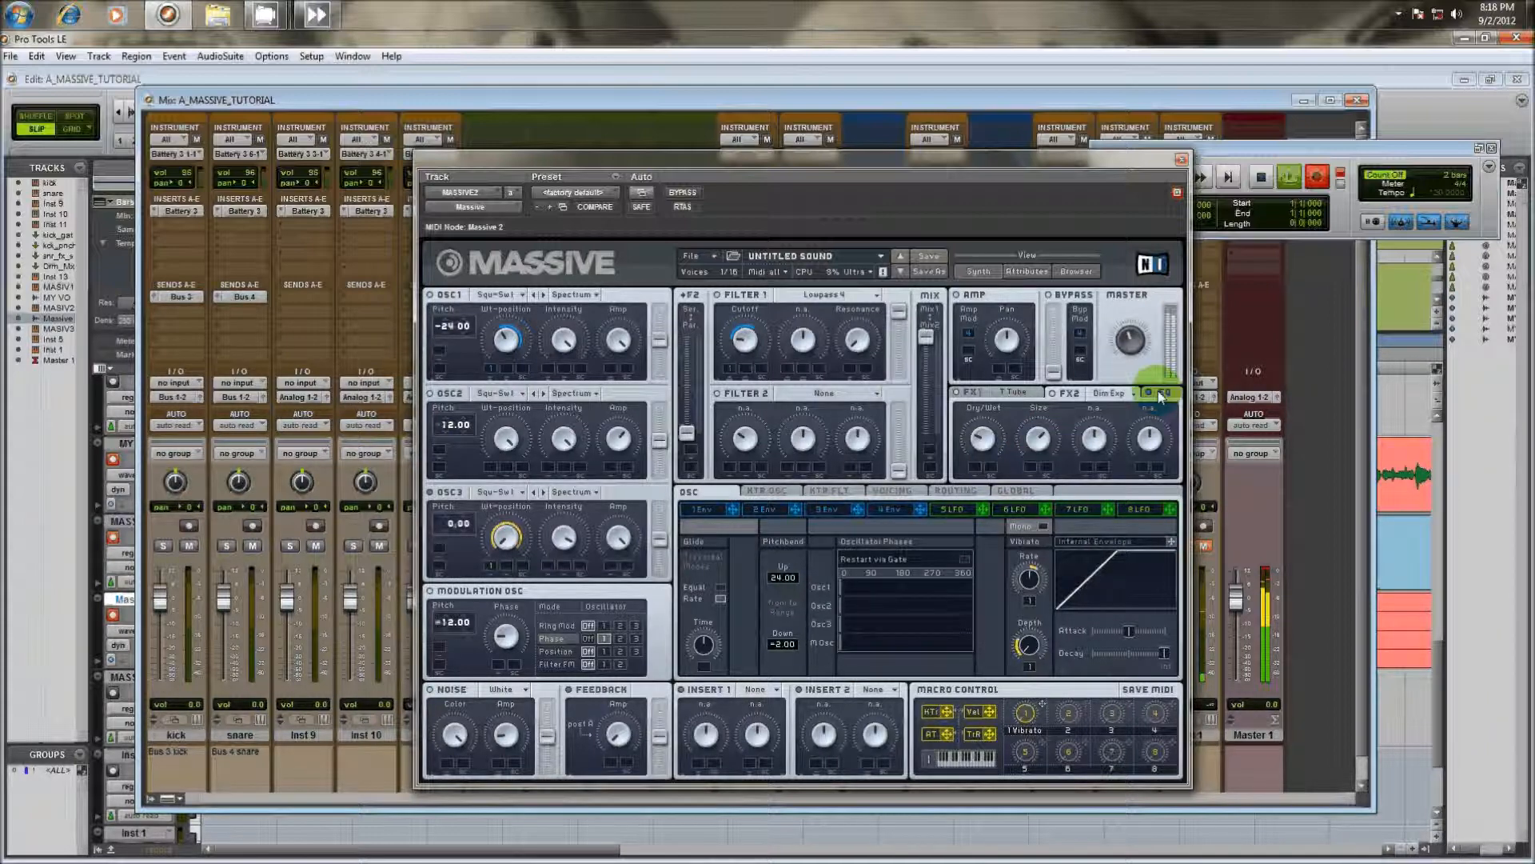
pyautogui.click(1159, 394)
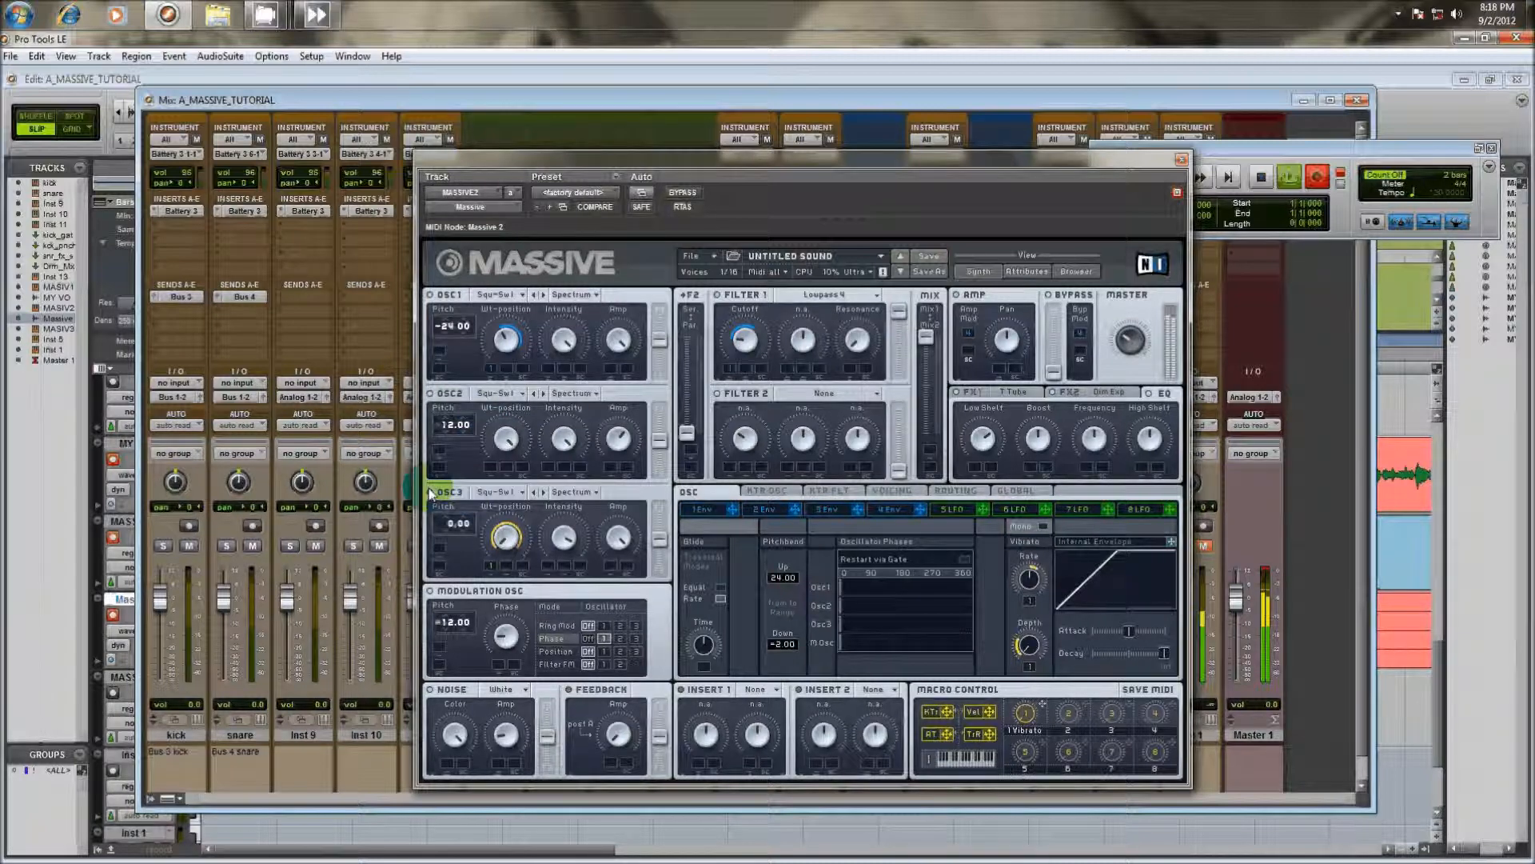
# Change OSC3 to the Drive I wavetable in Formant mode and adjust its amp level
pyautogui.click(504, 492)
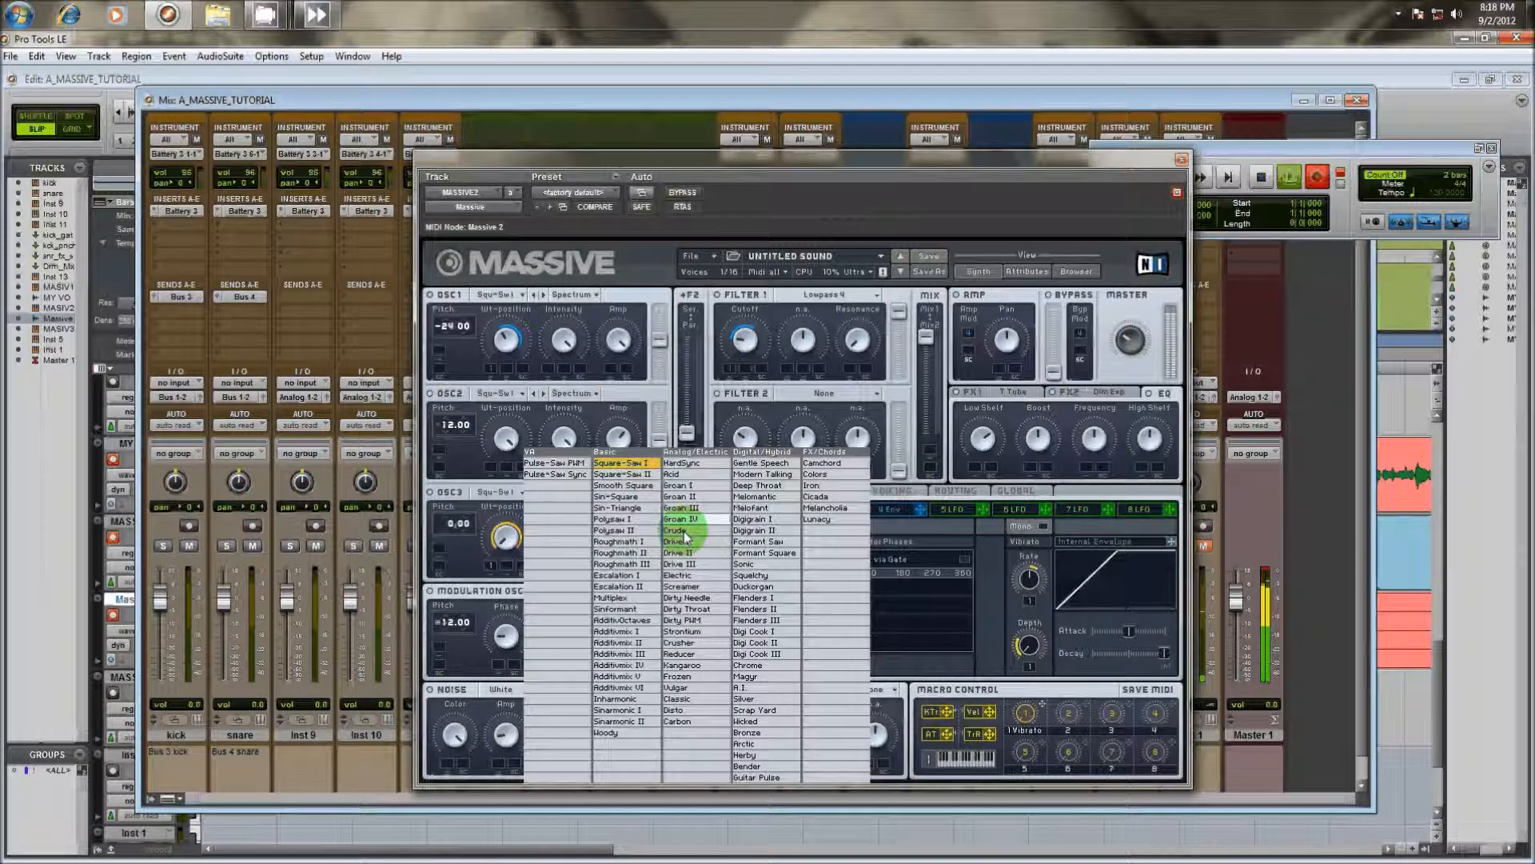
pyautogui.click(678, 541)
pyautogui.click(574, 492)
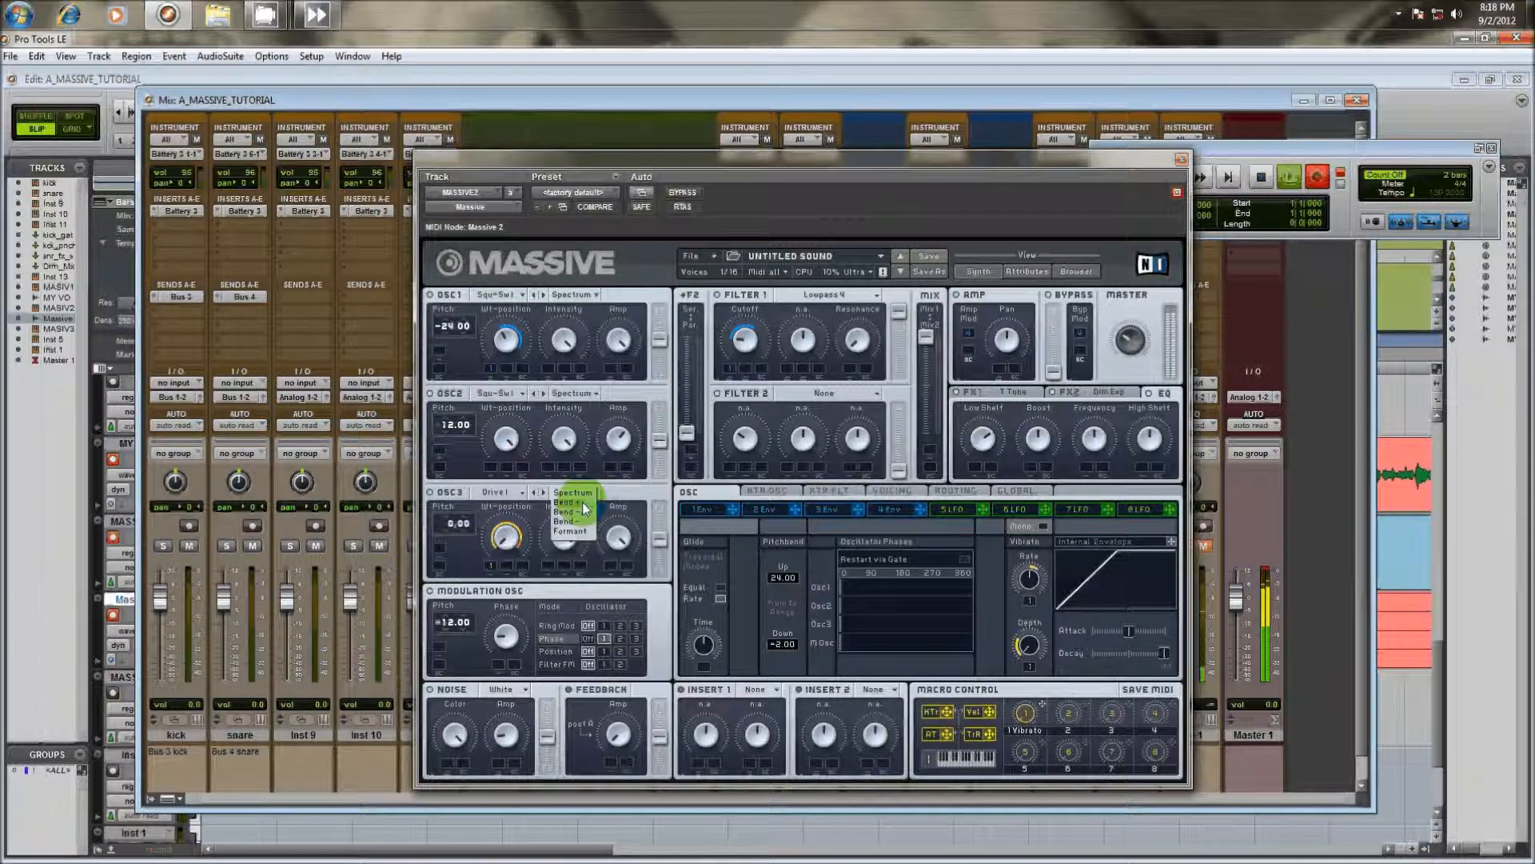
pyautogui.click(570, 531)
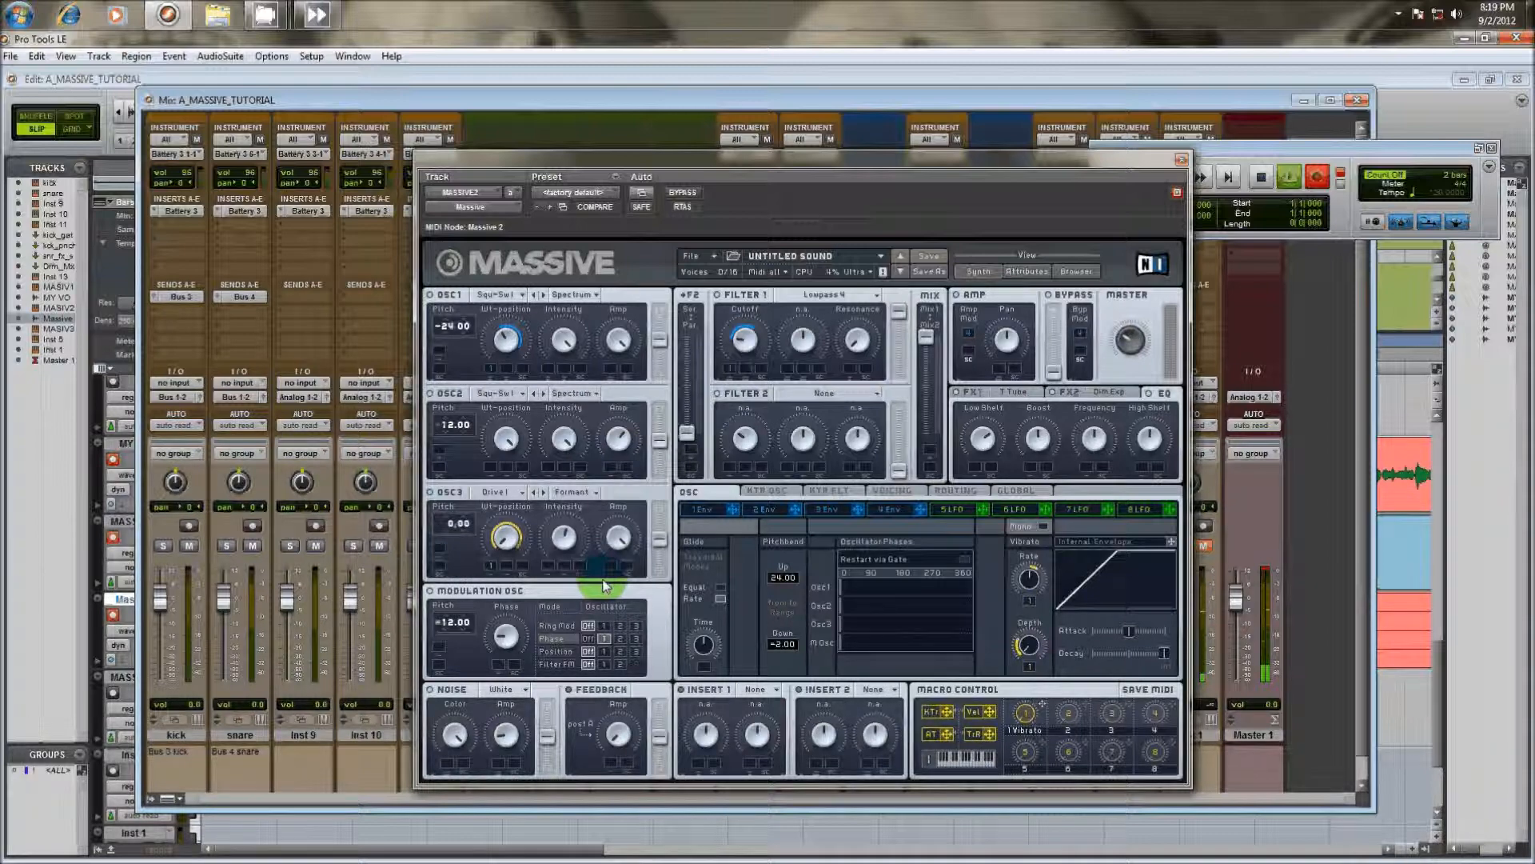
pyautogui.click(616, 532)
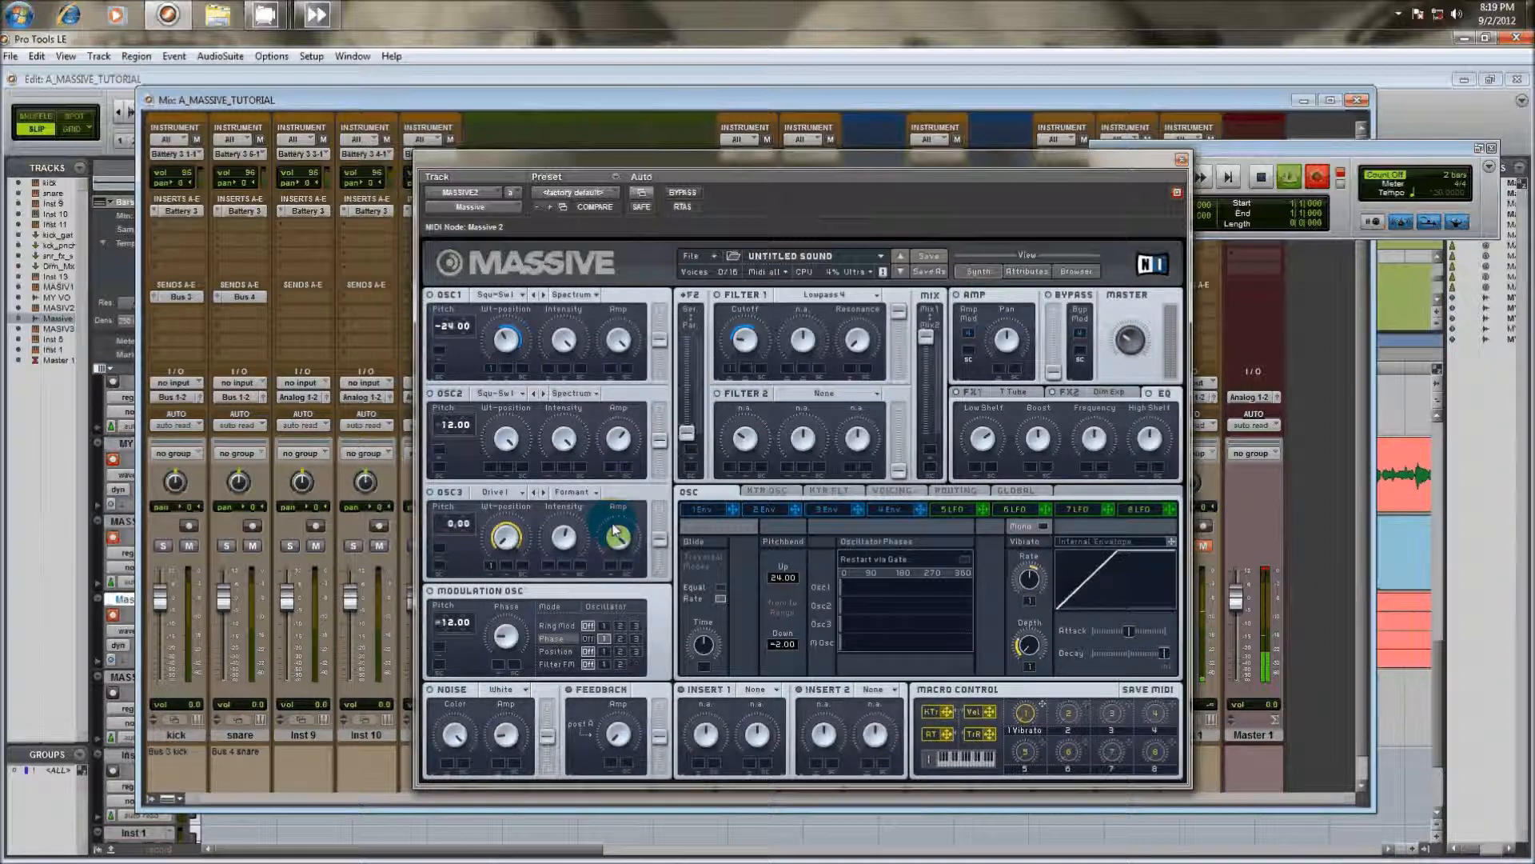
pyautogui.moveTo(616, 530); pyautogui.dragTo(624, 504)
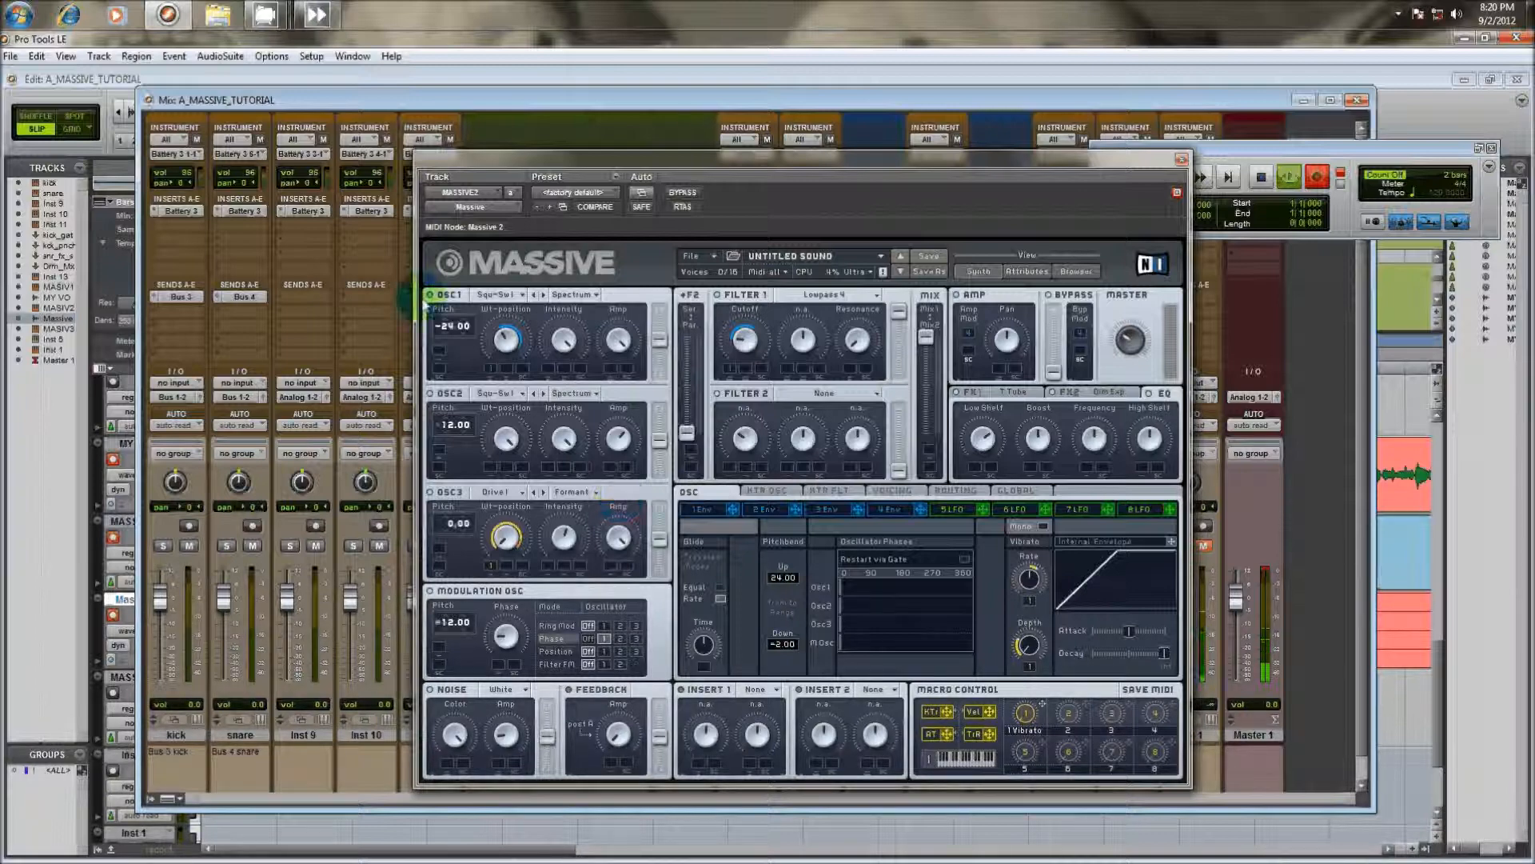
# Change the OSC1 wavetable to Vulgar
pyautogui.click(506, 295)
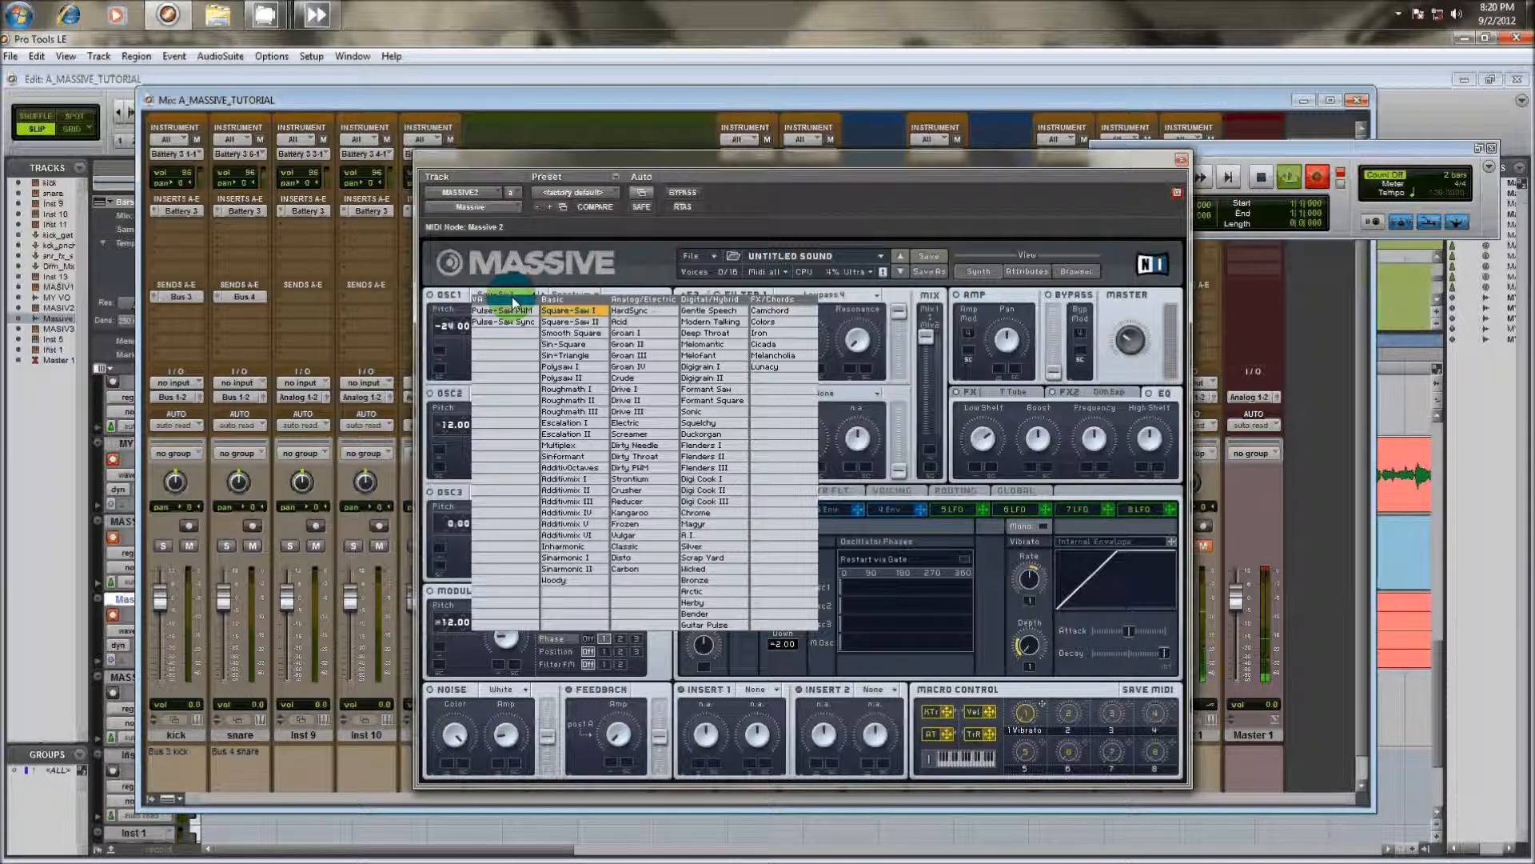
pyautogui.click(608, 536)
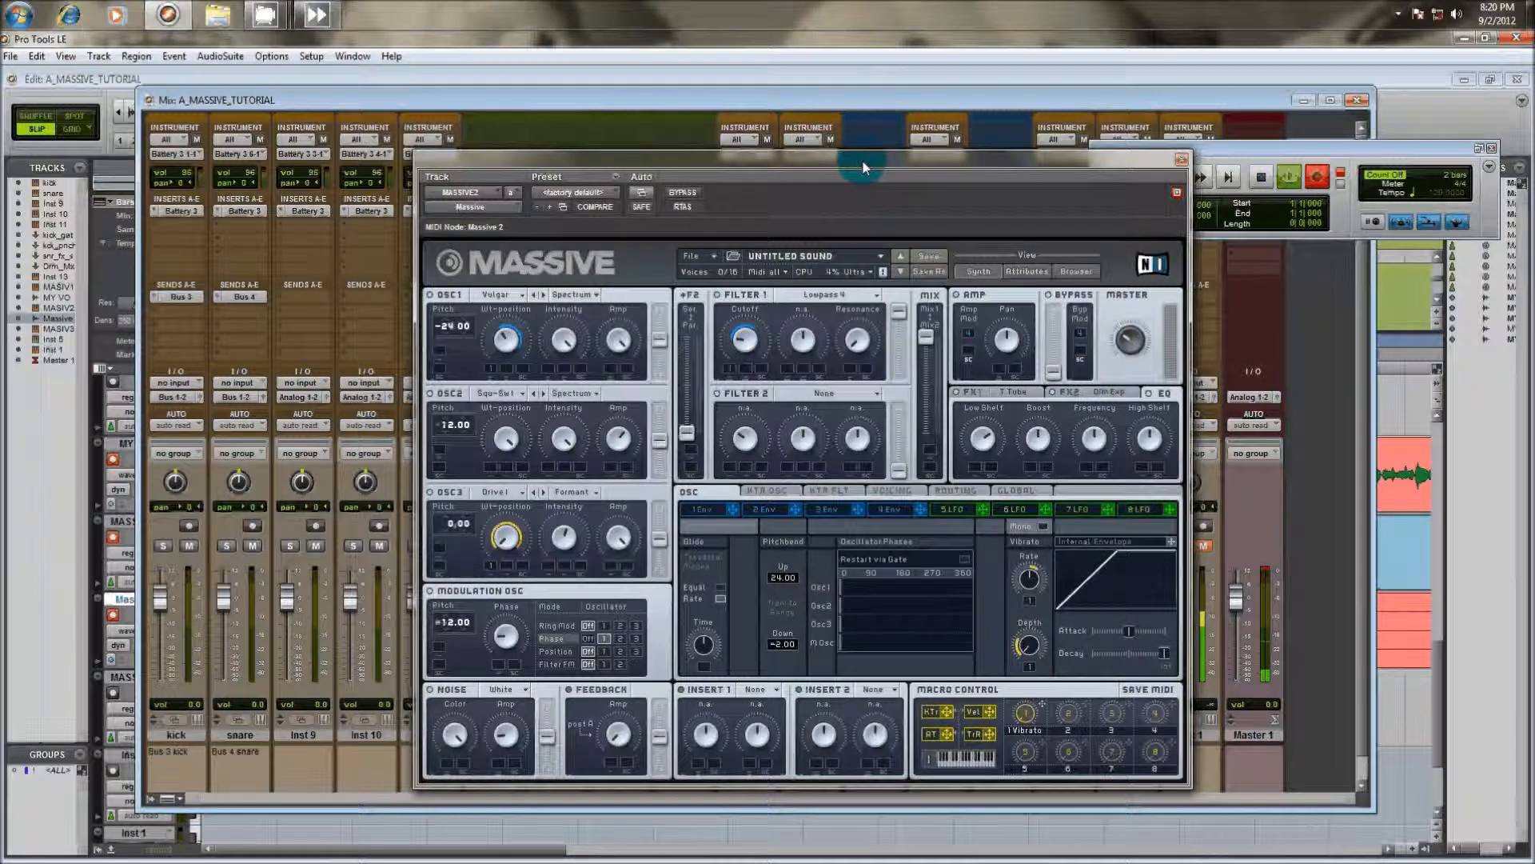
# Stop the session's transport and minimise the Pro Tools window
pyautogui.click(1268, 174)
pyautogui.click(1270, 175)
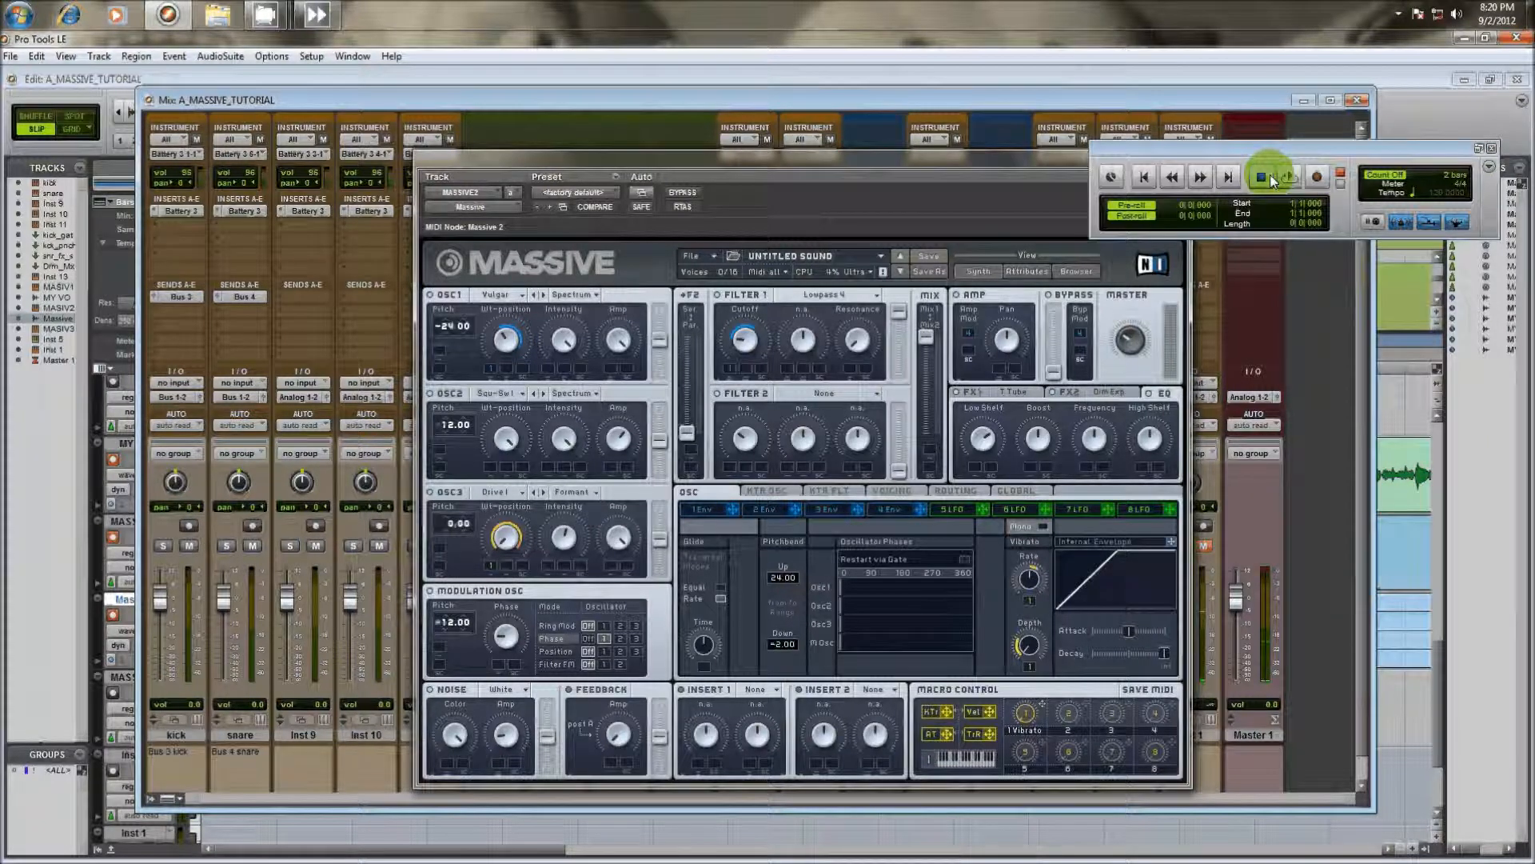
pyautogui.click(1464, 39)
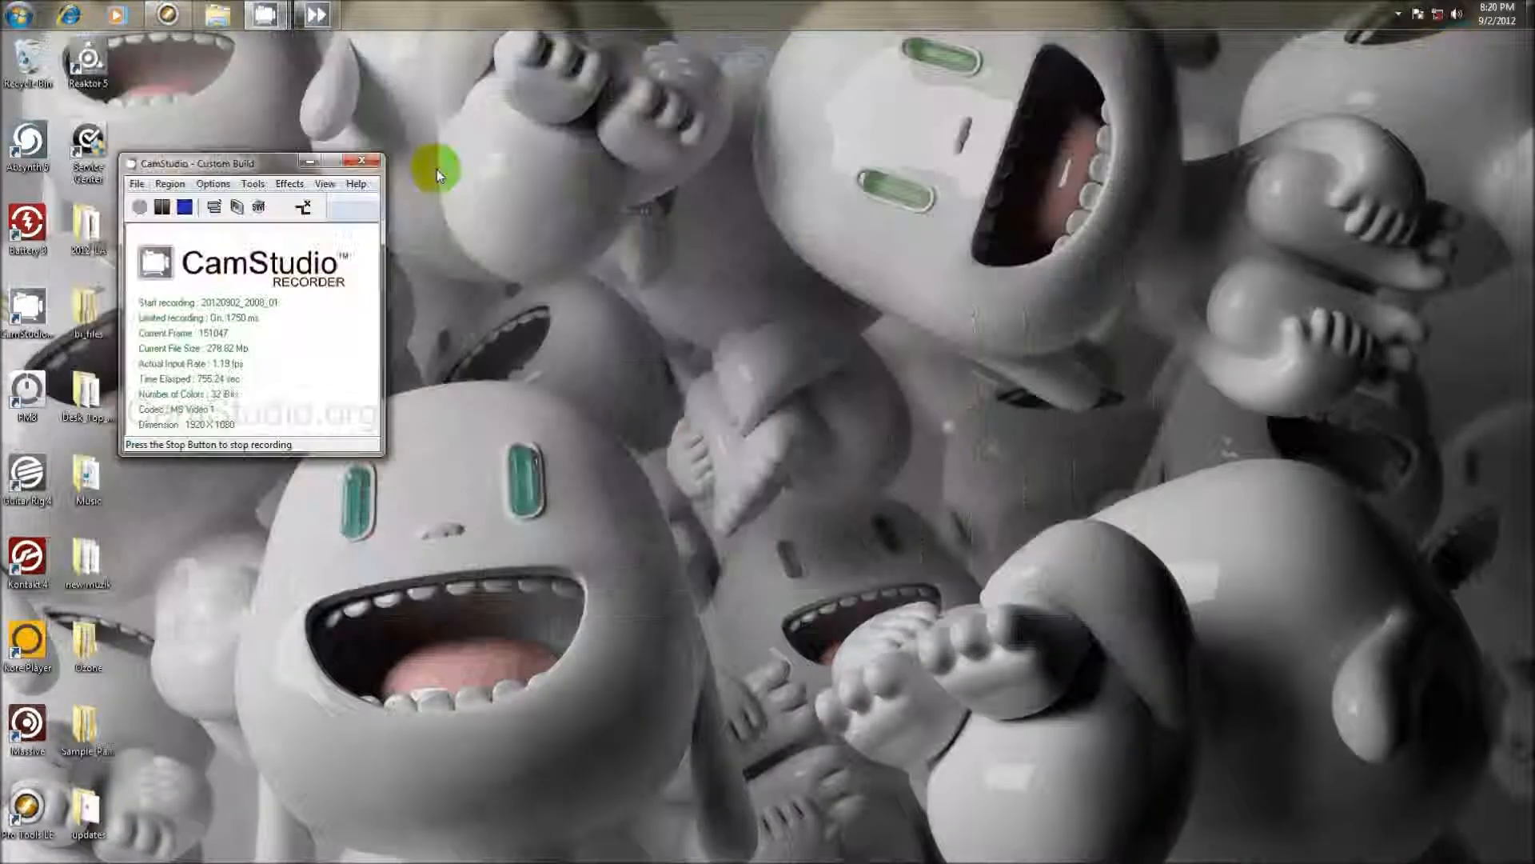